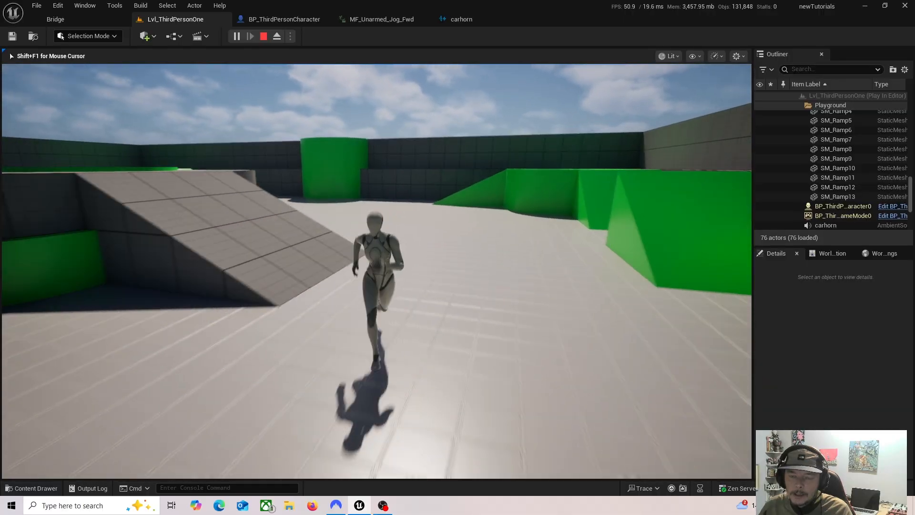
Step: Run and jump the character around the level to check its movement, and end the play session
{"action": "key", "text": "w"}
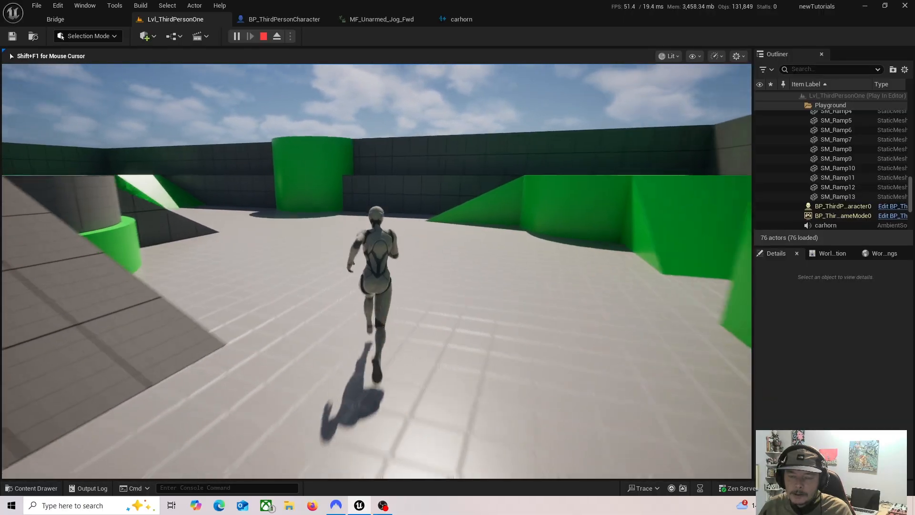
{"action": "key", "text": "s"}
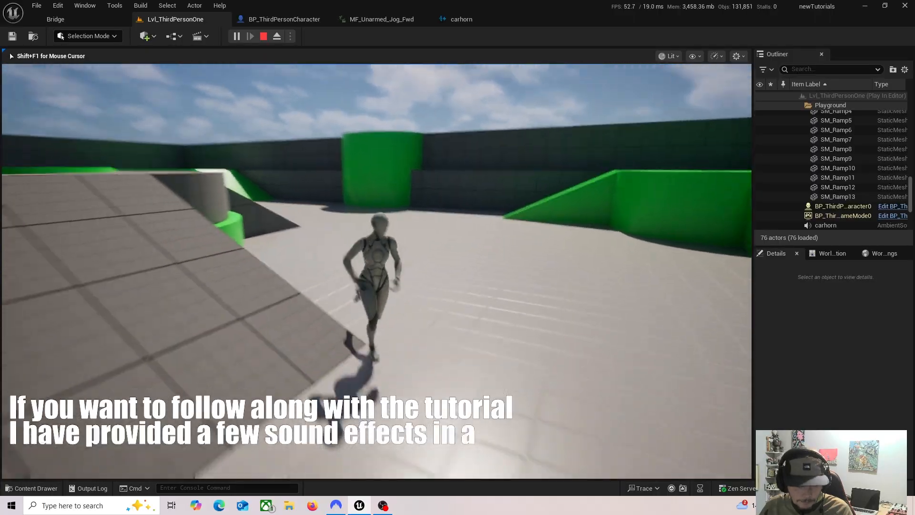
{"action": "key", "text": "w"}
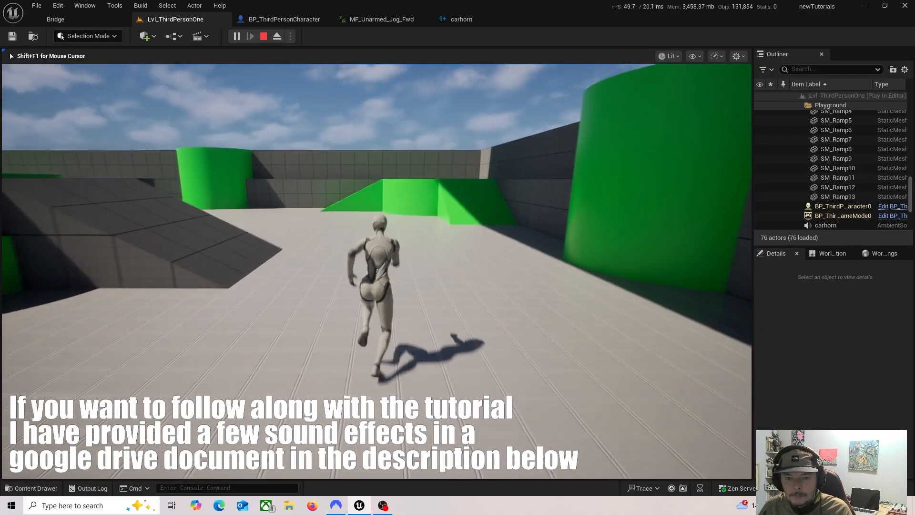
{"action": "key", "text": "space"}
{"action": "key", "text": "d"}
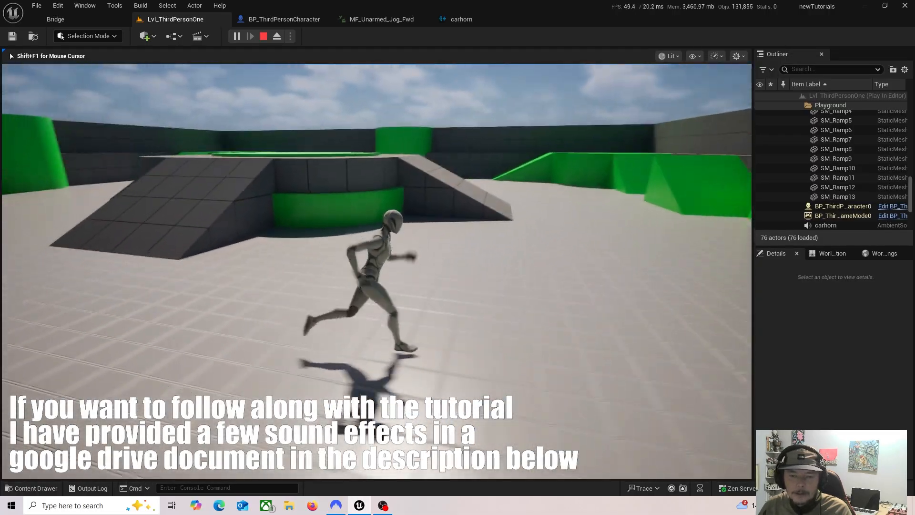
{"action": "key", "text": "w"}
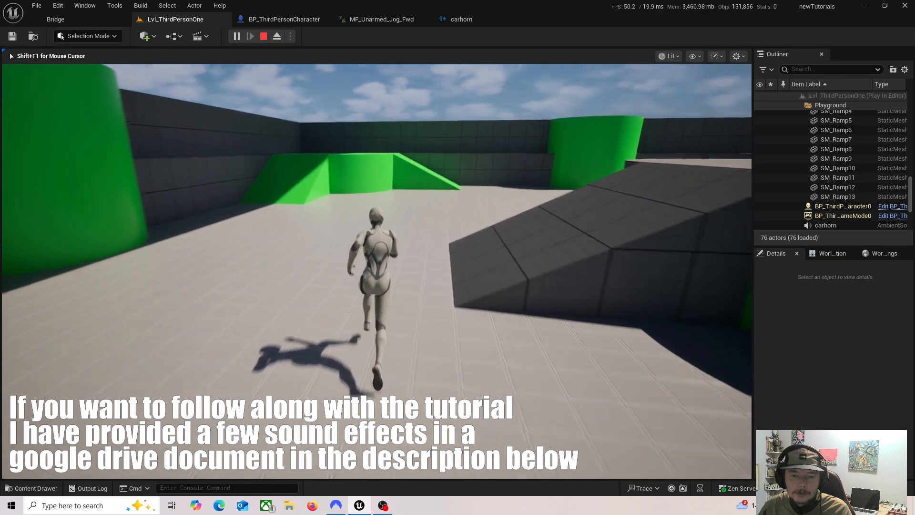
{"action": "key", "text": "space"}
{"action": "key", "text": "w"}
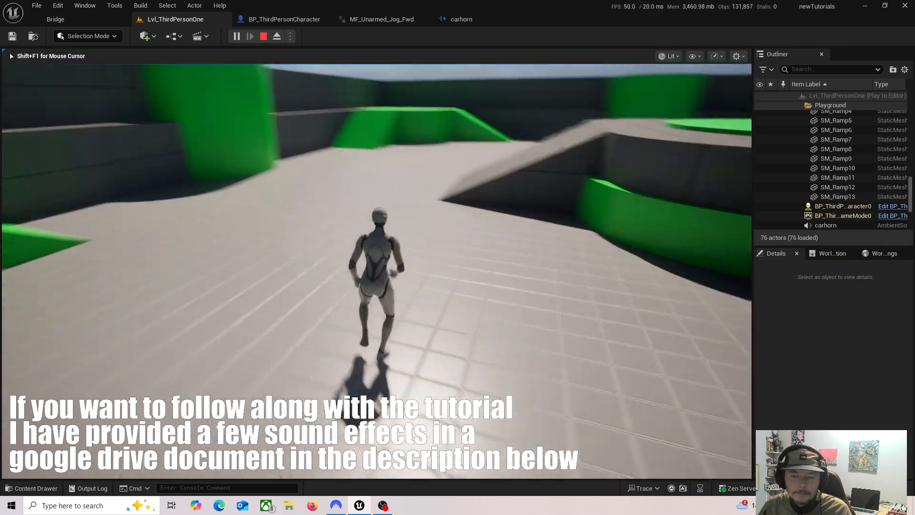
{"action": "key", "text": "Escape"}
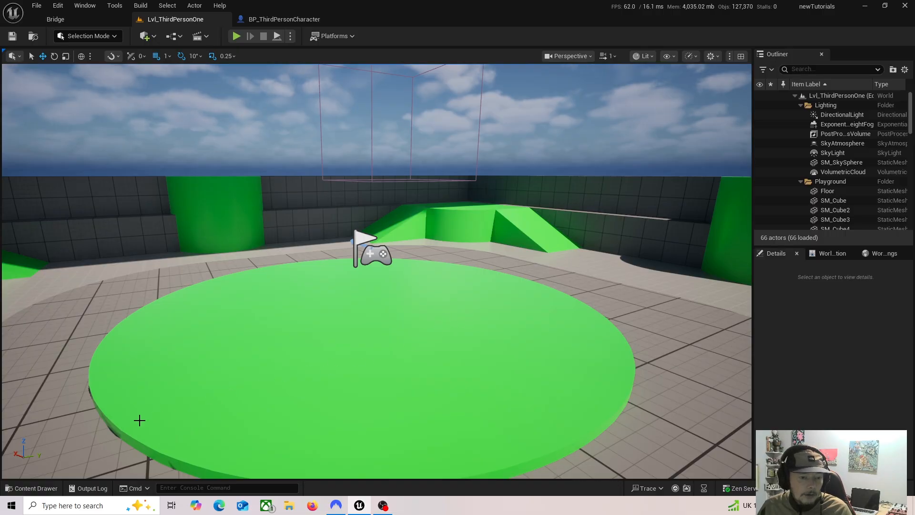
Step: Show the project's top-level Content folder in the Content Drawer
{"action": "left_click", "coordinate": [32, 488]}
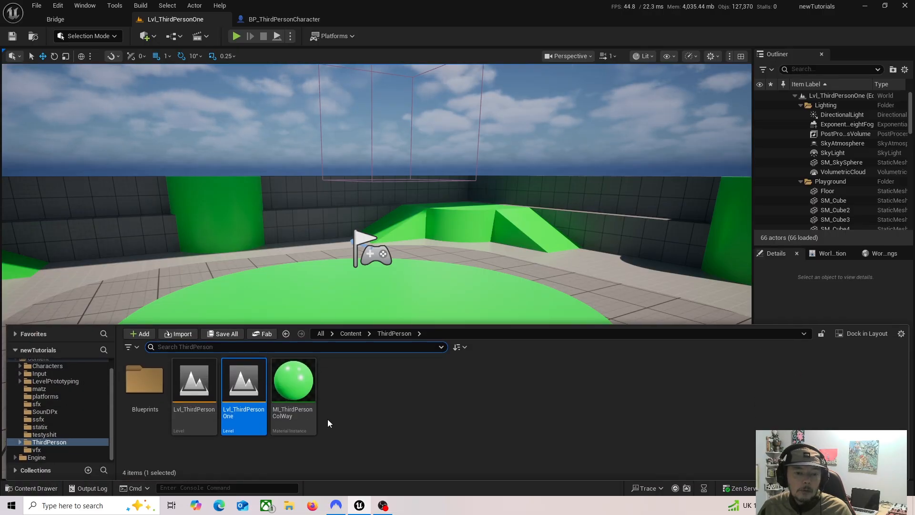
{"action": "scroll", "coordinate": [76, 396], "scroll_direction": "up", "scroll_amount": 2}
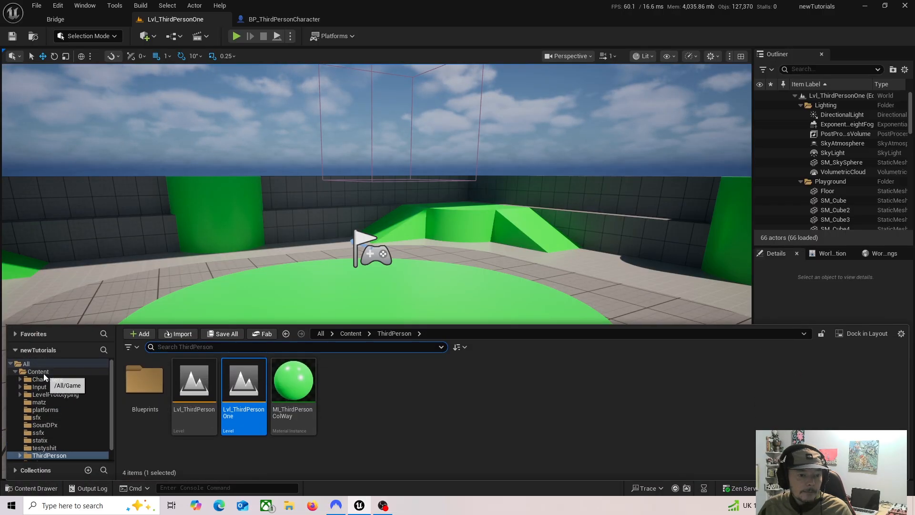
{"action": "left_click", "coordinate": [38, 372]}
{"action": "left_click", "coordinate": [396, 384]}
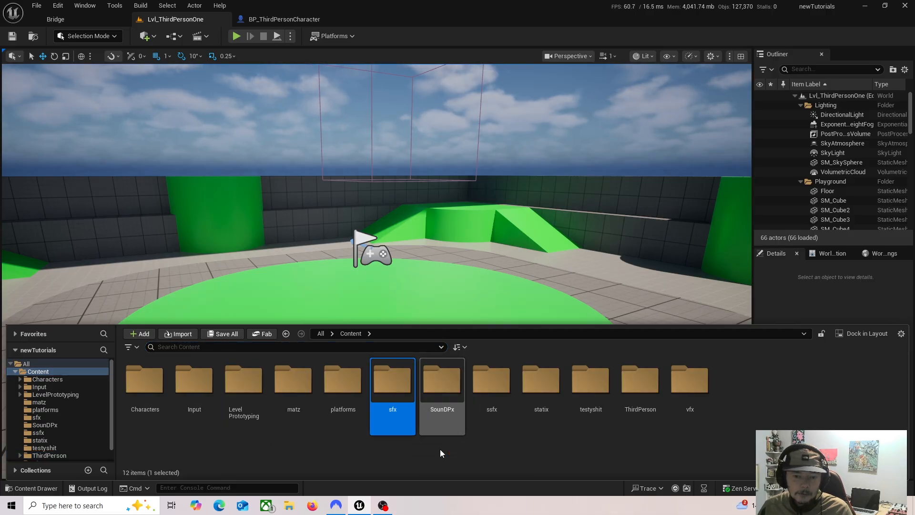
{"action": "right_click", "coordinate": [738, 390]}
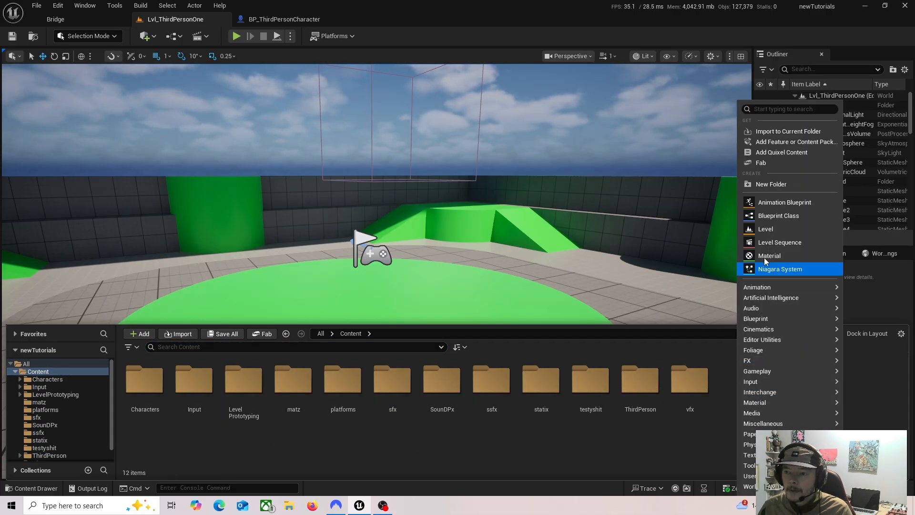
{"action": "left_click", "coordinate": [409, 441]}
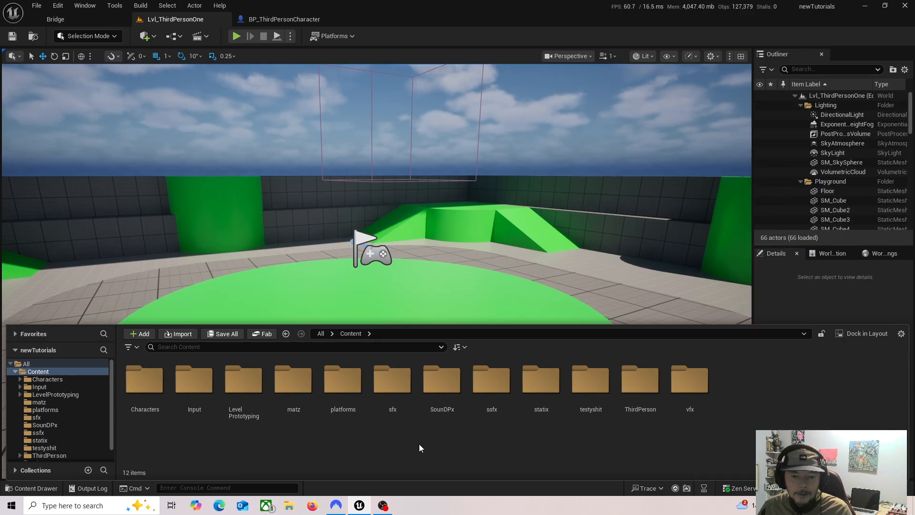
Step: Import the Fotfour, FotOne, FotThree and FotTwo sound files into the sfx folder
{"action": "double_click", "coordinate": [387, 390]}
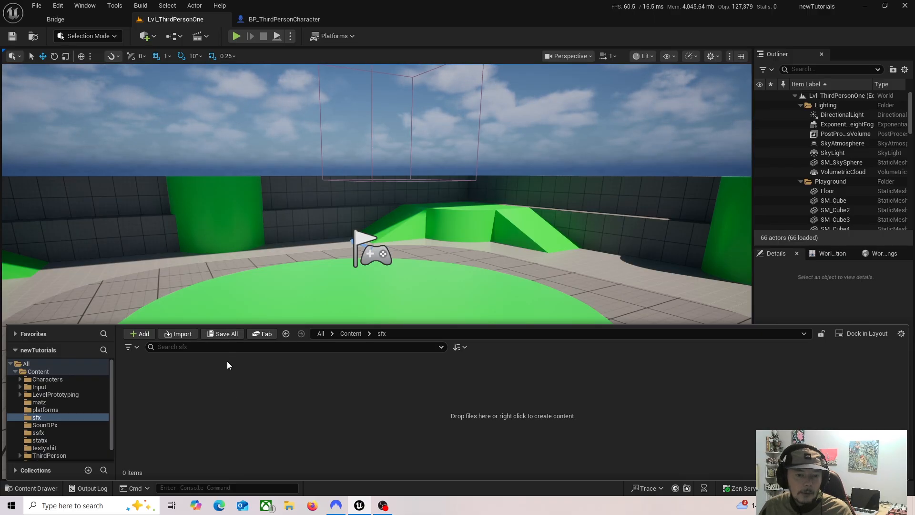
{"action": "left_click", "coordinate": [179, 334]}
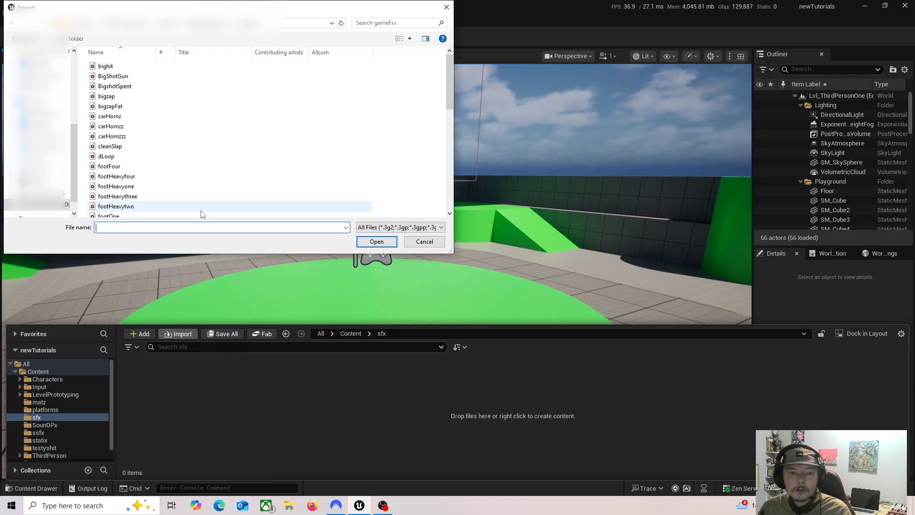
{"action": "scroll", "coordinate": [149, 185], "scroll_direction": "down", "scroll_amount": 3}
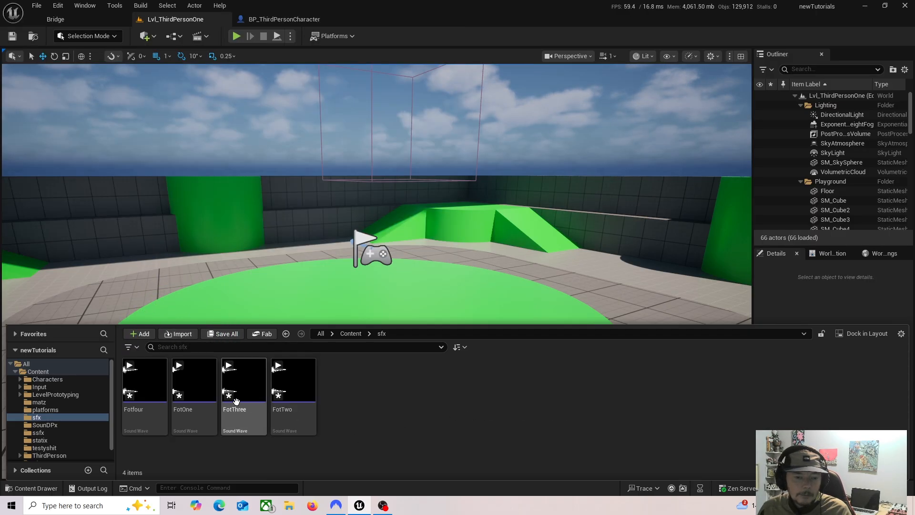
Step: Preview the four imported footstep sounds: Fotfour, FotOne, FotThree and FotTwo
{"action": "left_click", "coordinate": [142, 386]}
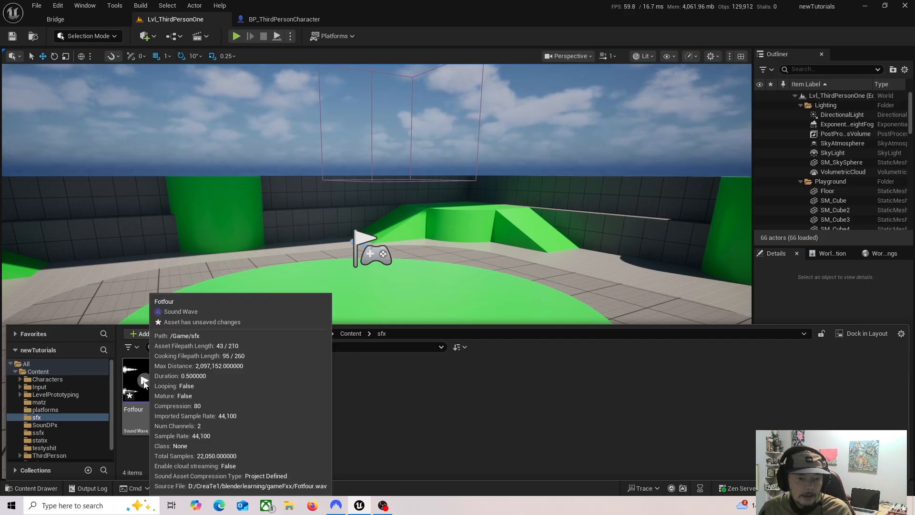
{"action": "left_click", "coordinate": [144, 384]}
{"action": "left_click", "coordinate": [192, 383]}
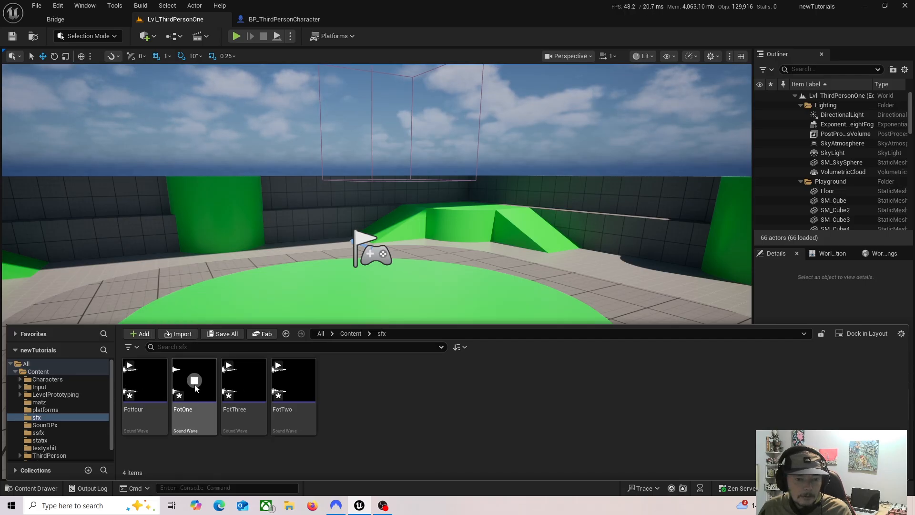
{"action": "left_click", "coordinate": [241, 384]}
{"action": "left_click", "coordinate": [297, 378]}
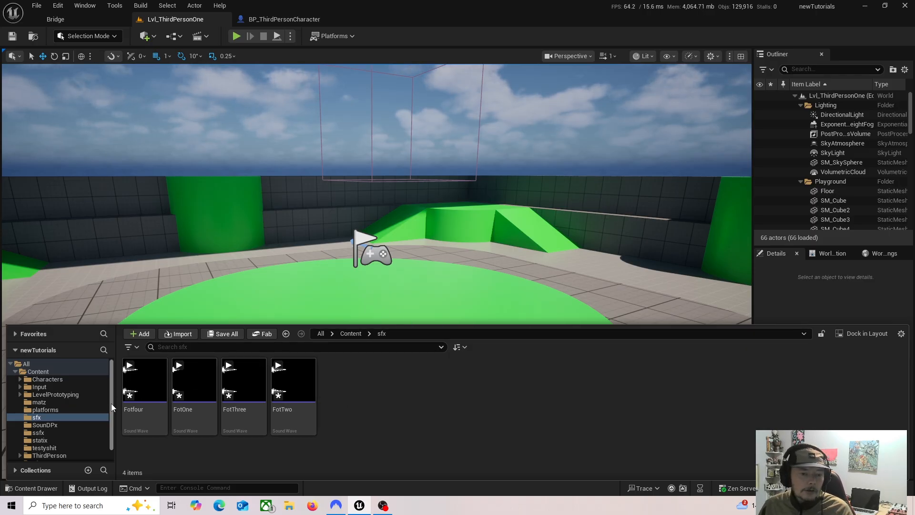
{"action": "mouse_move", "coordinate": [112, 408]}
{"action": "left_mouse_down"}
{"action": "mouse_move", "coordinate": [112, 424]}
{"action": "mouse_move", "coordinate": [113, 405]}
{"action": "left_mouse_up"}
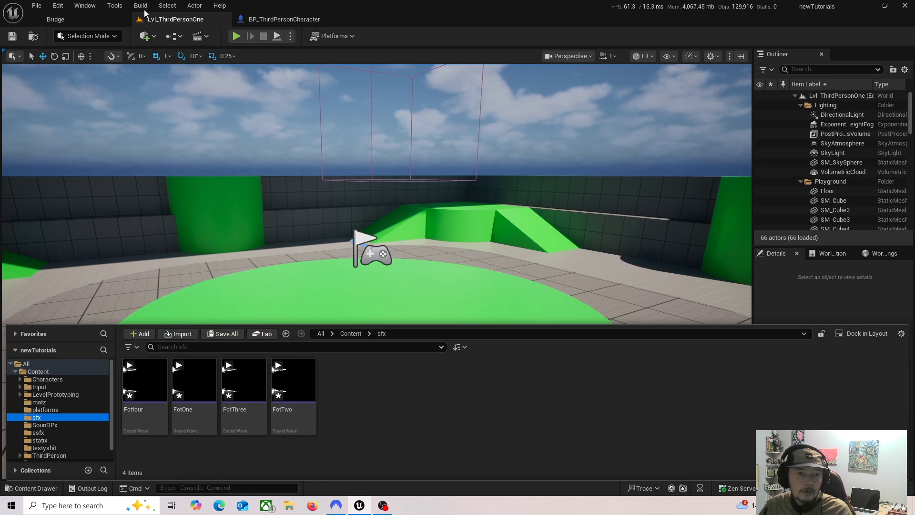
Step: Play the level, run the character forward to check its jog, and stop the session
{"action": "left_click", "coordinate": [252, 82]}
{"action": "left_click", "coordinate": [237, 36]}
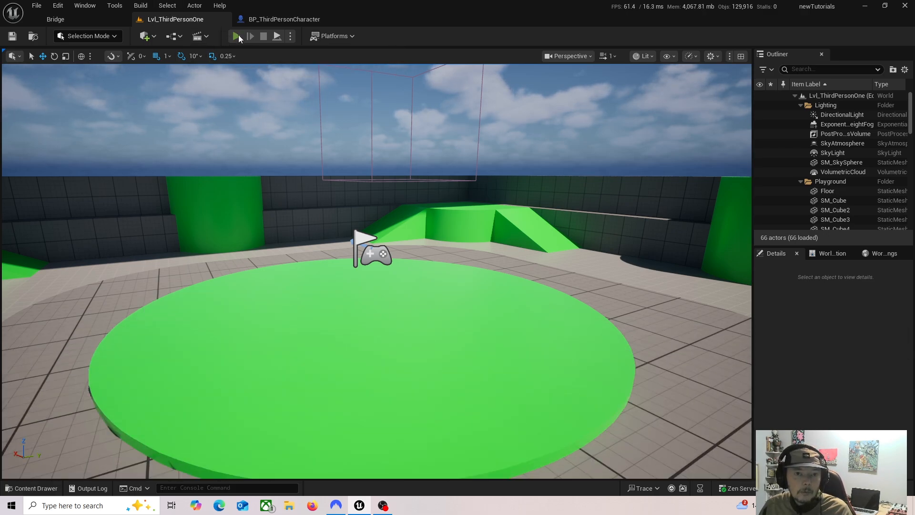
{"action": "key", "text": "w"}
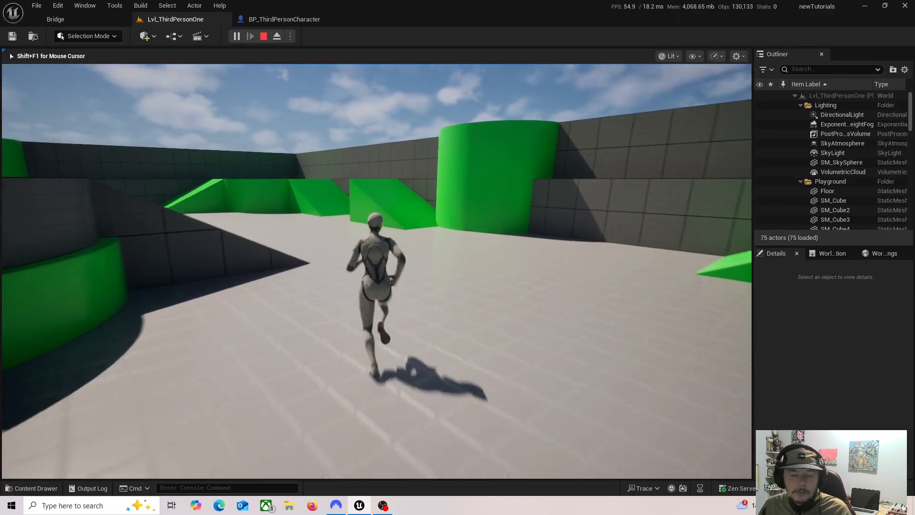
{"action": "key", "text": "Escape"}
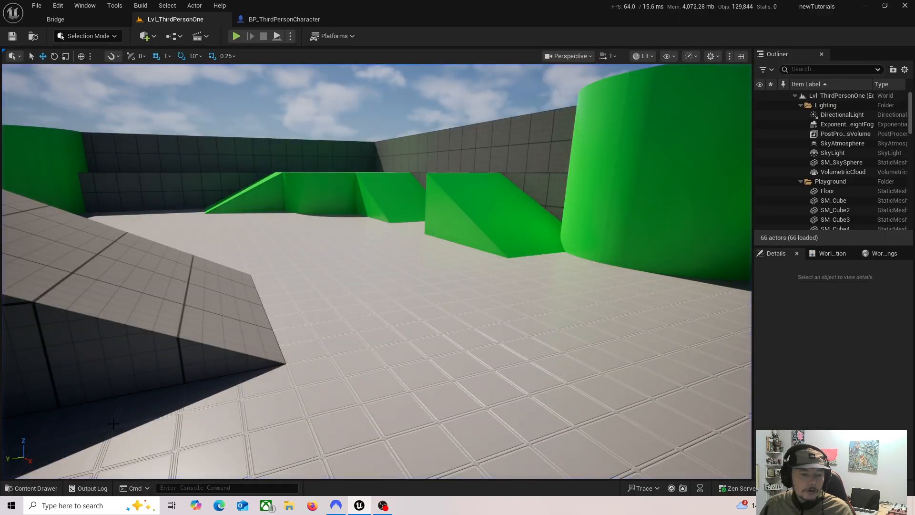
Step: Browse to the Jog folder under Characters/Mannequins/Anims/Unarmed
{"action": "left_click", "coordinate": [35, 487]}
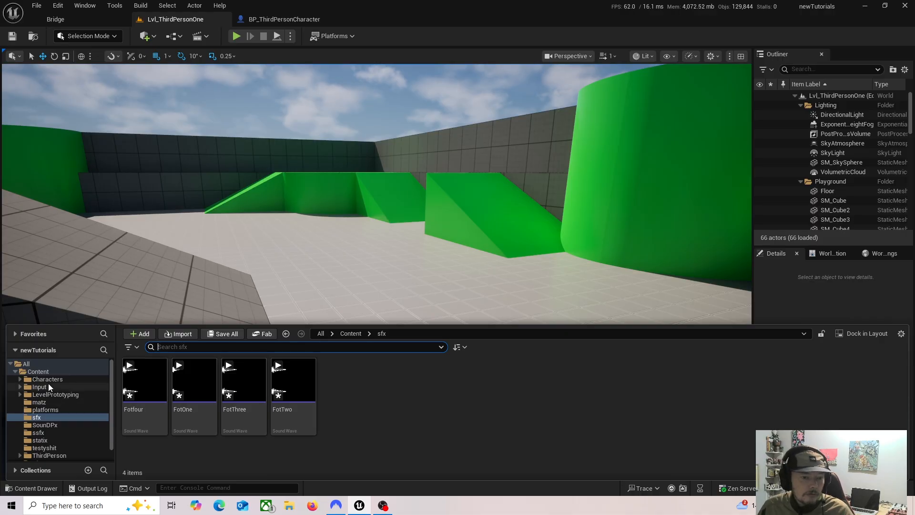
{"action": "left_click", "coordinate": [20, 379]}
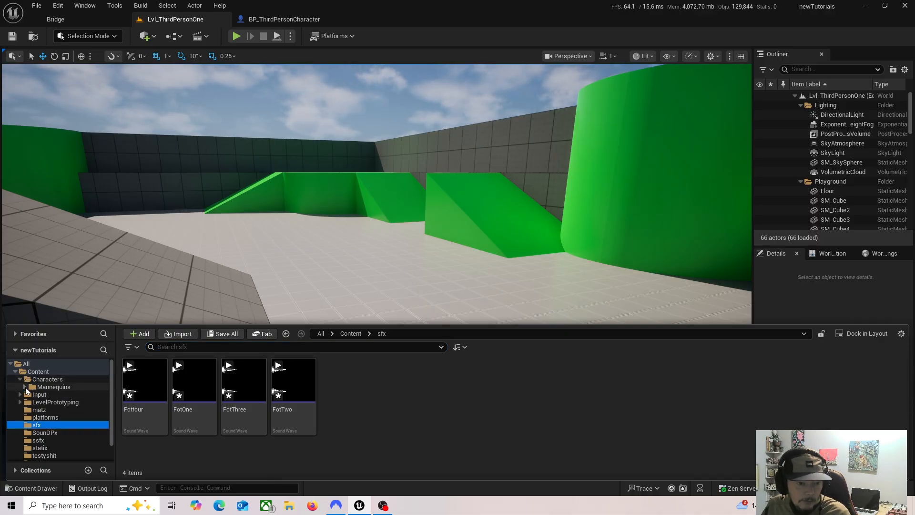
{"action": "left_click", "coordinate": [29, 379]}
{"action": "left_click", "coordinate": [25, 386]}
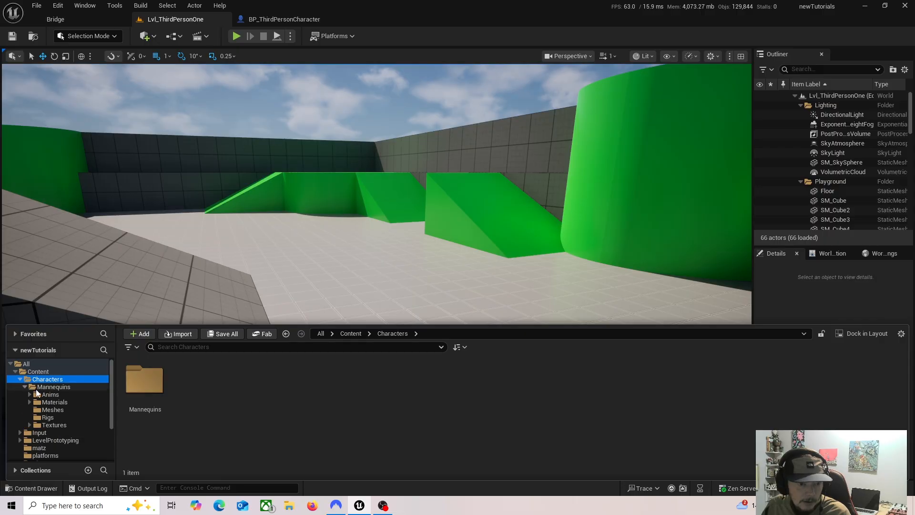
{"action": "left_click", "coordinate": [47, 394]}
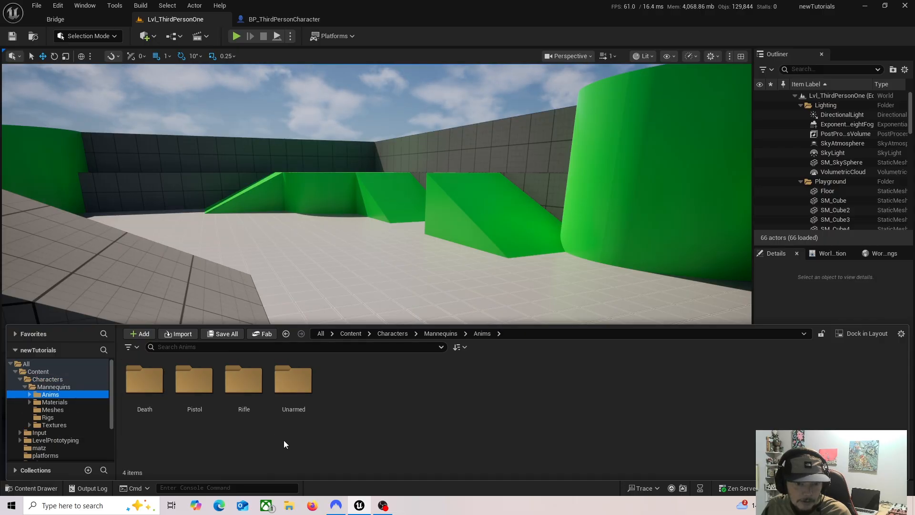
{"action": "double_click", "coordinate": [294, 383]}
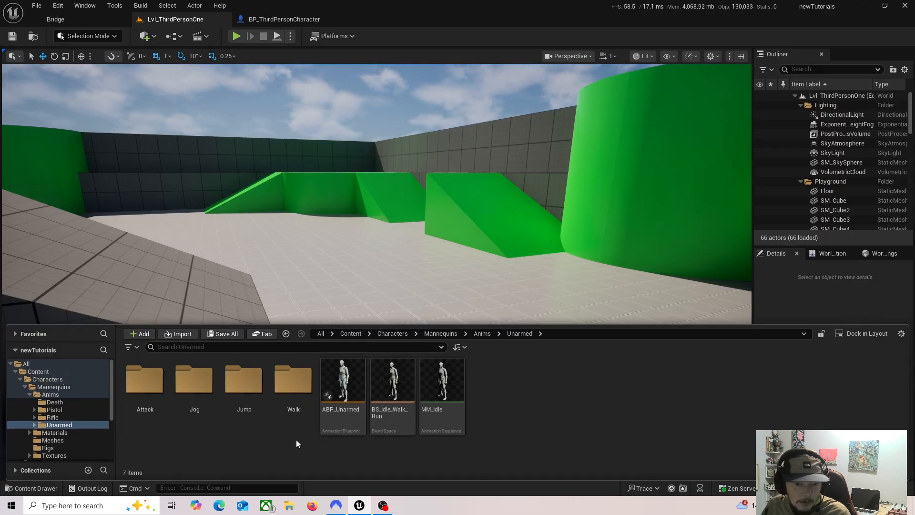
{"action": "double_click", "coordinate": [205, 383]}
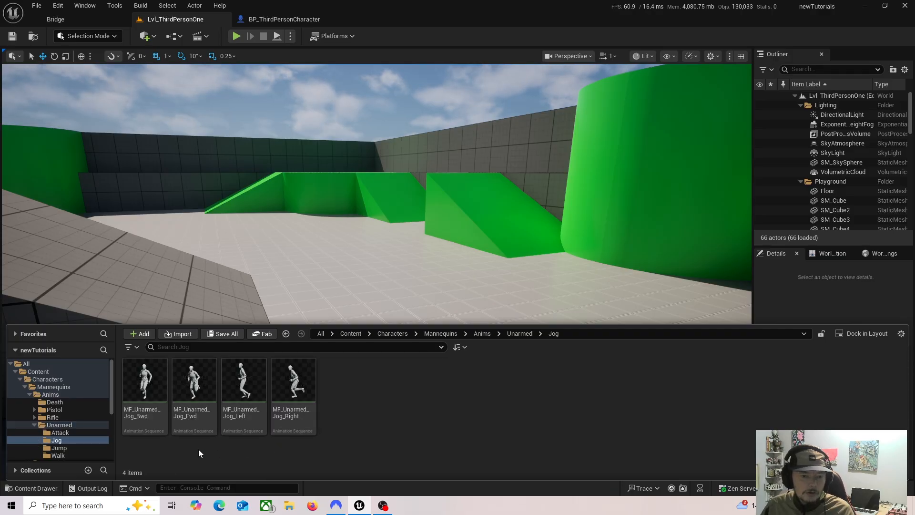
Step: Open the MF_Unarmed_Jog_Fwd animation sequence and dock its editor with the level and BP_ThirdPersonCharacter editors
{"action": "mouse_move", "coordinate": [197, 431]}
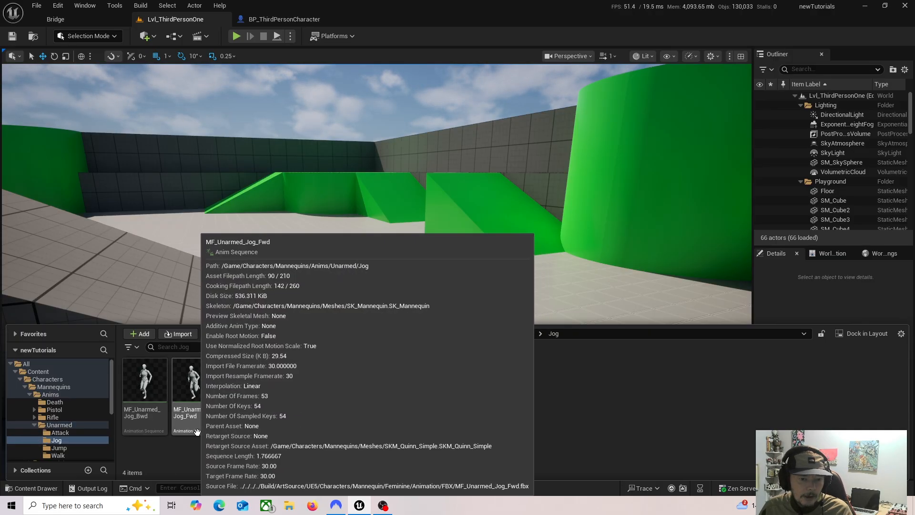
{"action": "double_click", "coordinate": [197, 429]}
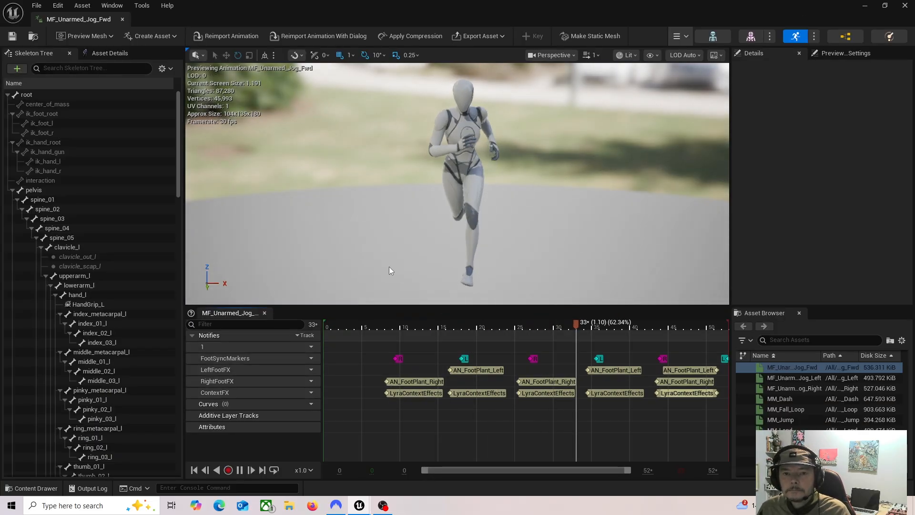
{"action": "left_click_drag", "start_coordinate": [78, 19], "coordinate": [358, 17]}
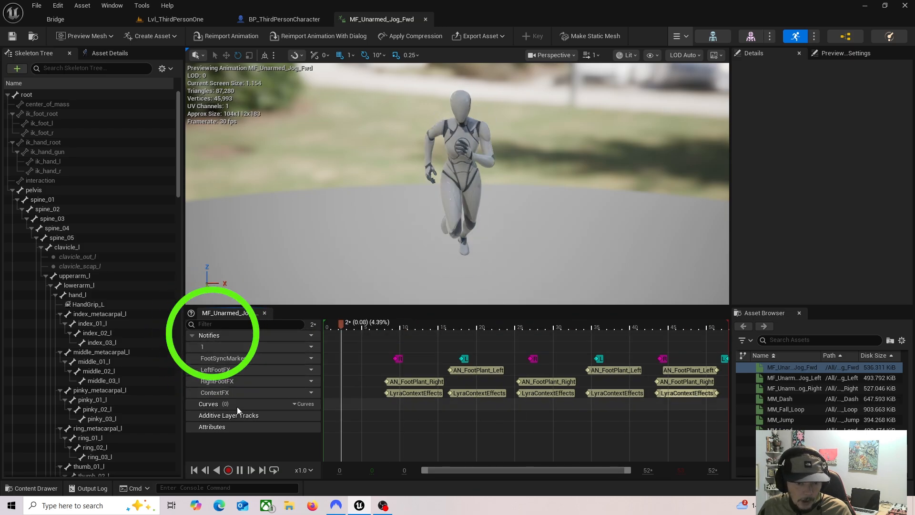
Step: Pause the jog animation and scrub the playhead to about frame 5
{"action": "left_click", "coordinate": [239, 470]}
{"action": "left_click_drag", "start_coordinate": [581, 324], "coordinate": [390, 325]}
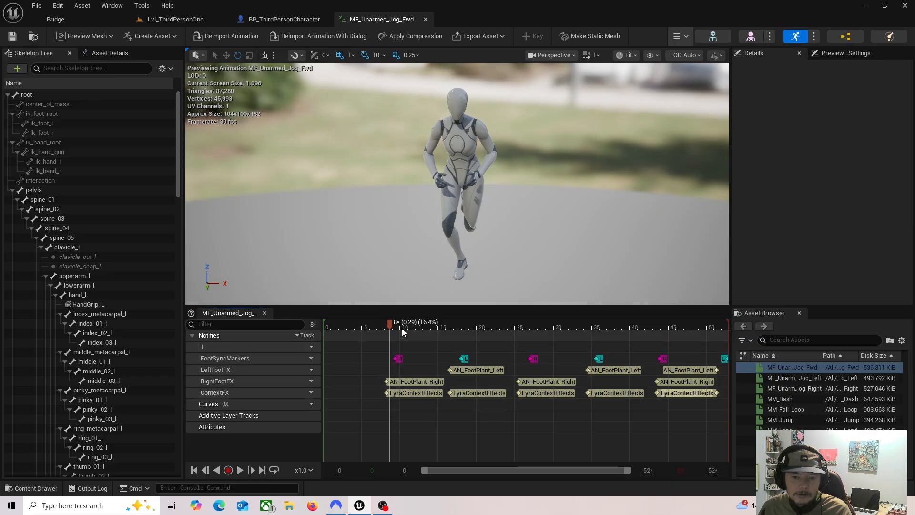
{"action": "left_click", "coordinate": [327, 325]}
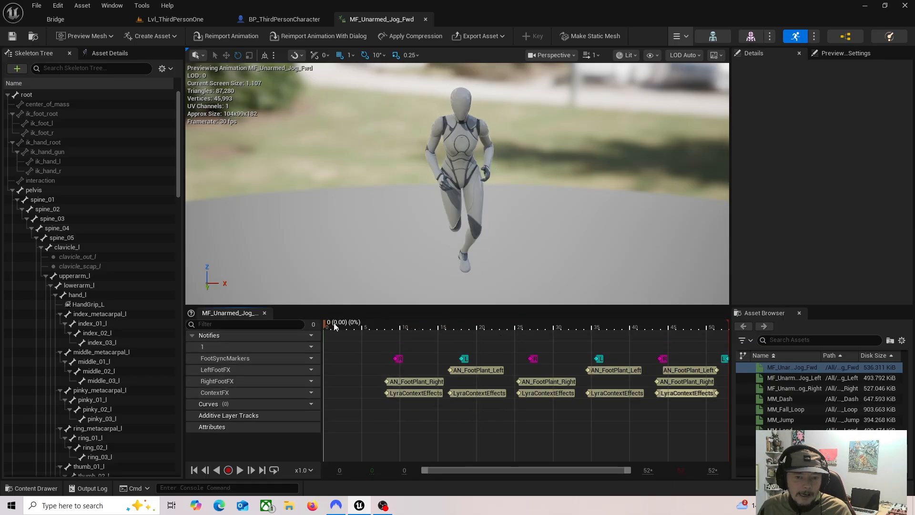
{"action": "left_click_drag", "start_coordinate": [335, 325], "coordinate": [366, 325]}
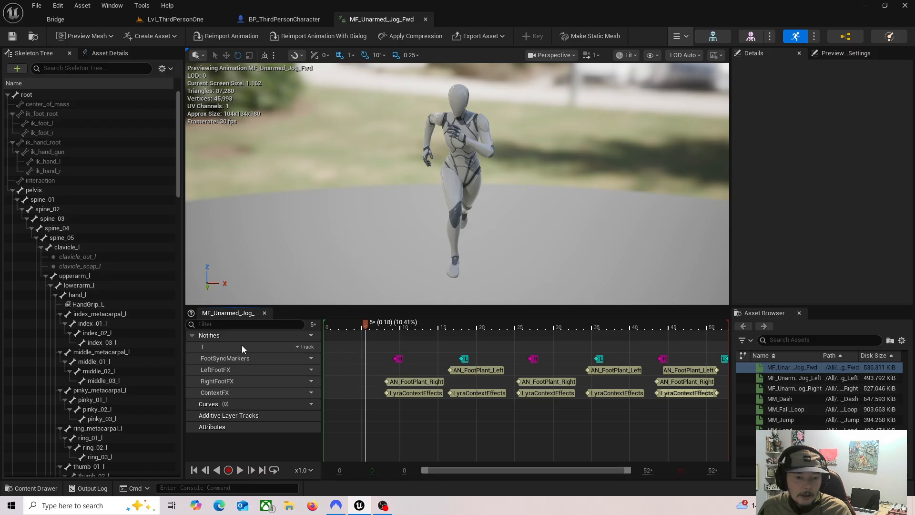
Step: Add a new notify track to the jog animation and keep its default name 2
{"action": "left_click", "coordinate": [298, 336]}
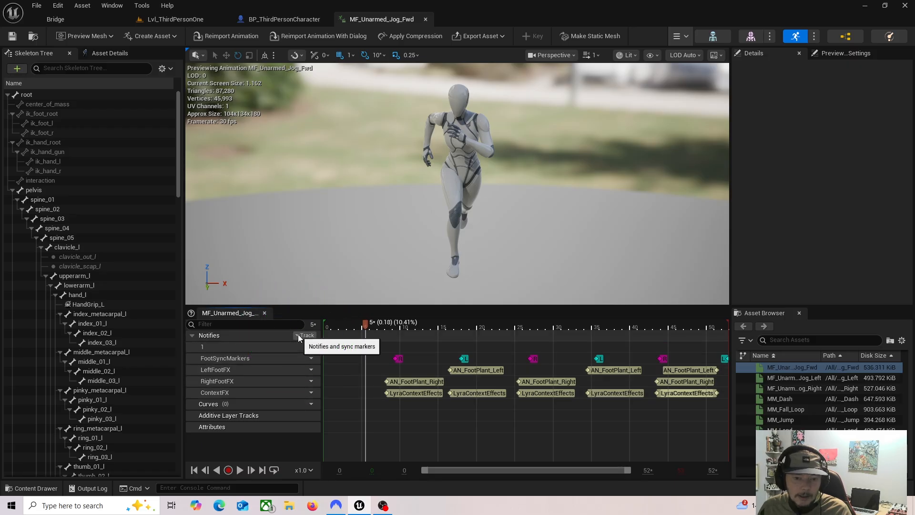
{"action": "left_click", "coordinate": [298, 335]}
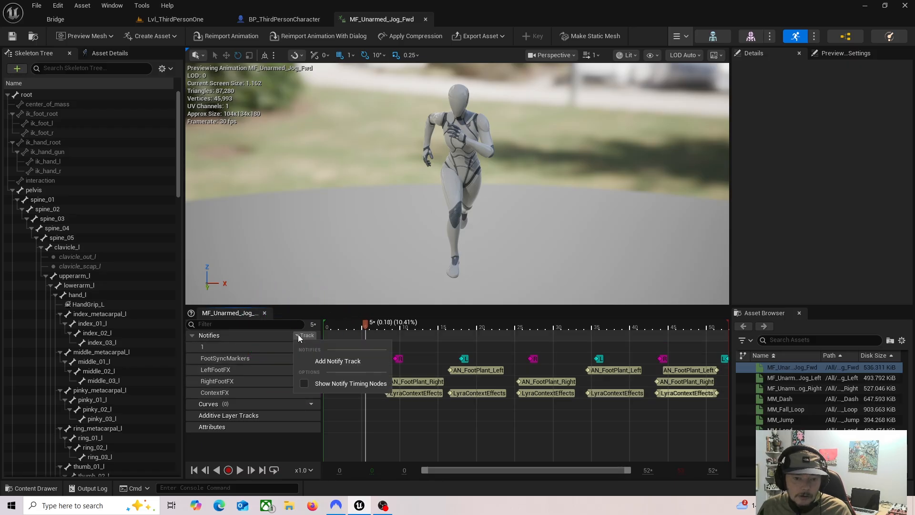
{"action": "left_click", "coordinate": [328, 361]}
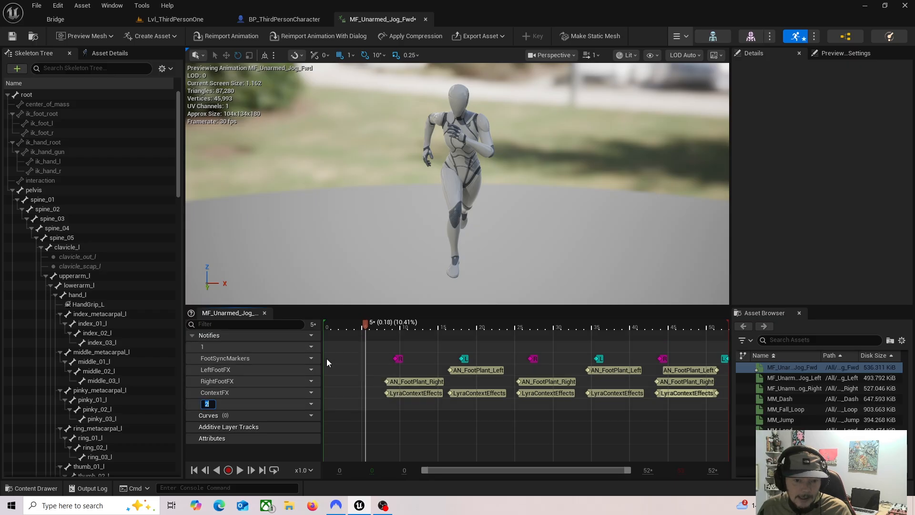
{"action": "key", "text": "Return"}
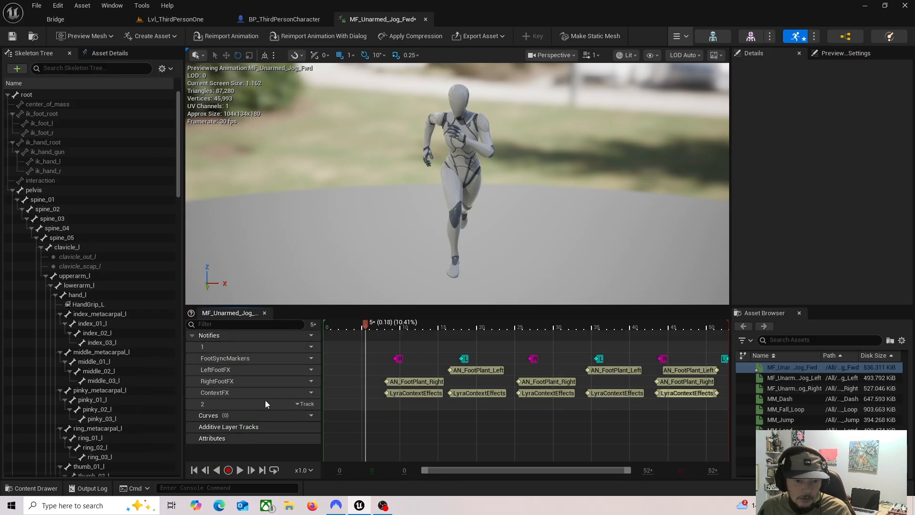
Step: Add a Play Sound notify on track 2 at about frame 5 and select it
{"action": "right_click", "coordinate": [366, 408]}
{"action": "mouse_move", "coordinate": [387, 428]}
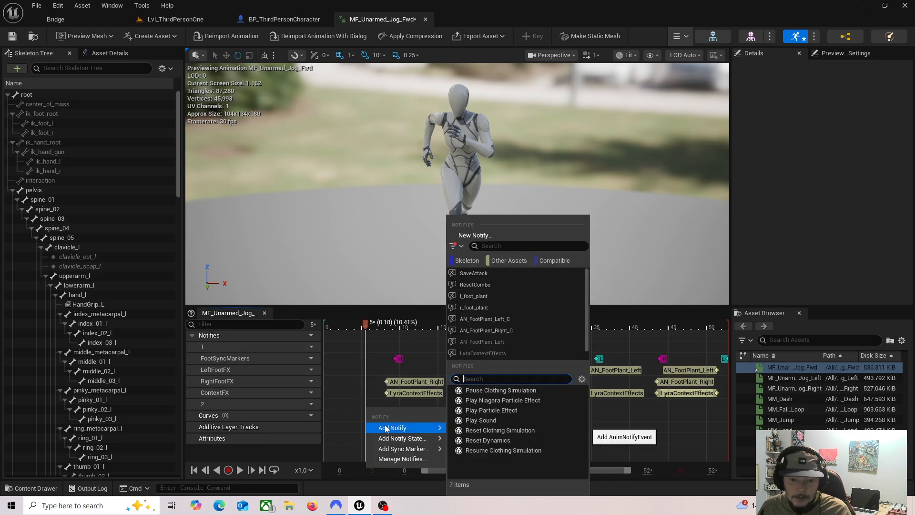
{"action": "right_click", "coordinate": [362, 404]}
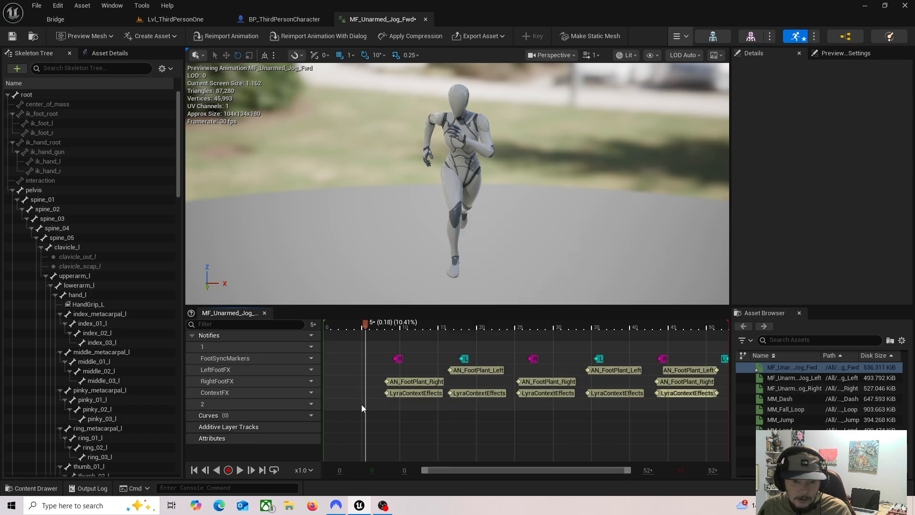
{"action": "mouse_move", "coordinate": [388, 425]}
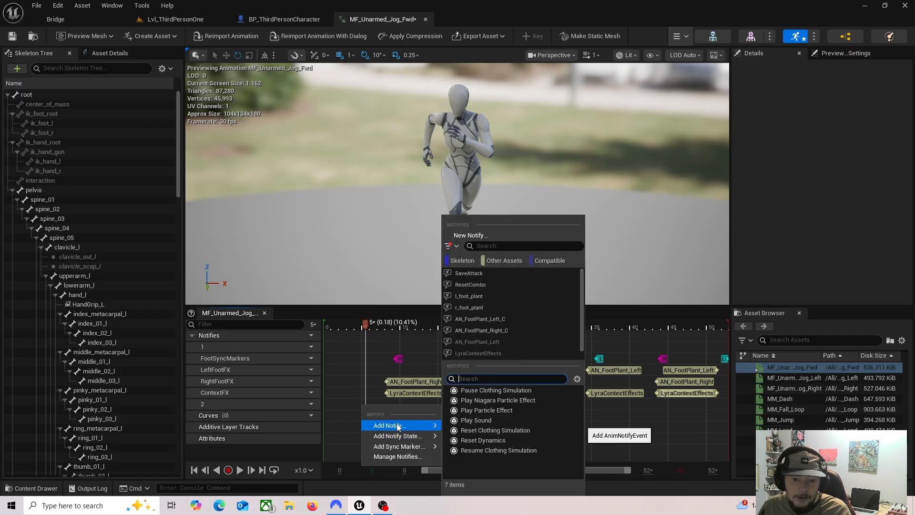
{"action": "left_click", "coordinate": [475, 420]}
{"action": "left_click", "coordinate": [373, 405]}
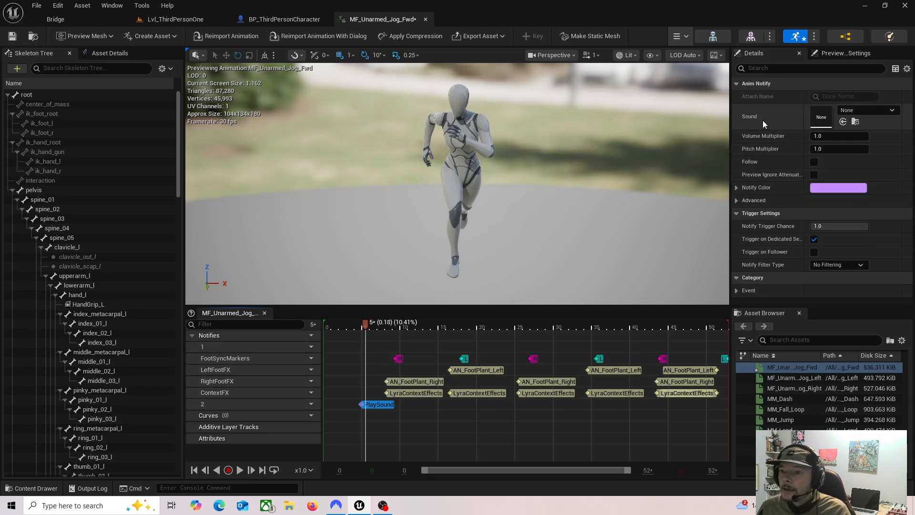
Step: Assign the FotOne sound wave from the Content/sfx folder as the Play Sound notify's sound
{"action": "left_click", "coordinate": [853, 112]}
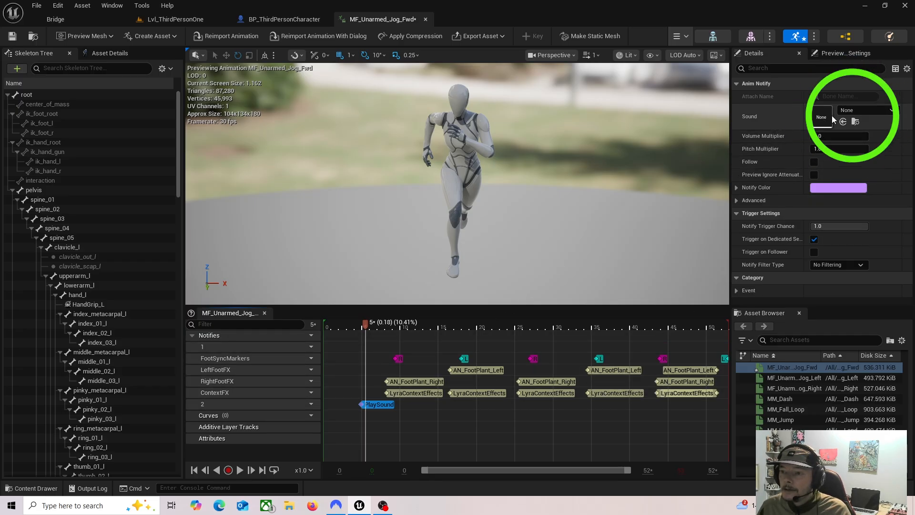
{"action": "left_click", "coordinate": [53, 491]}
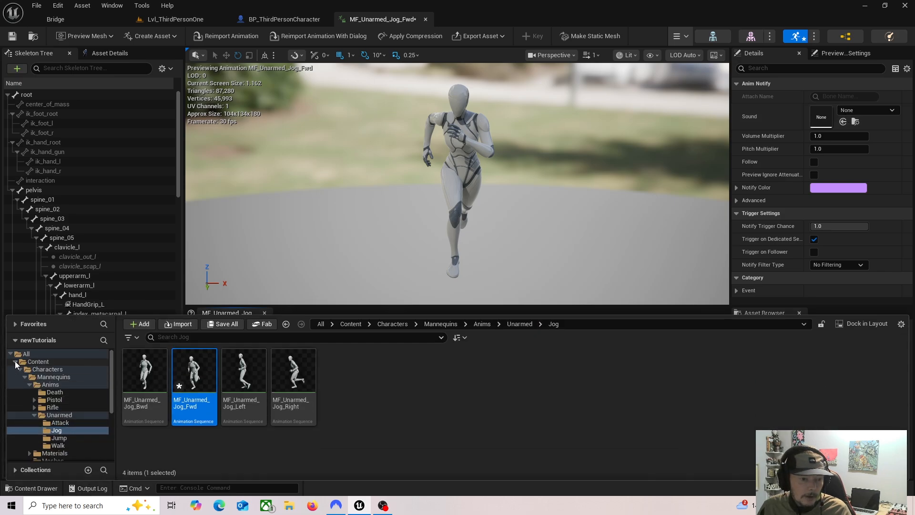
{"action": "left_click", "coordinate": [37, 363]}
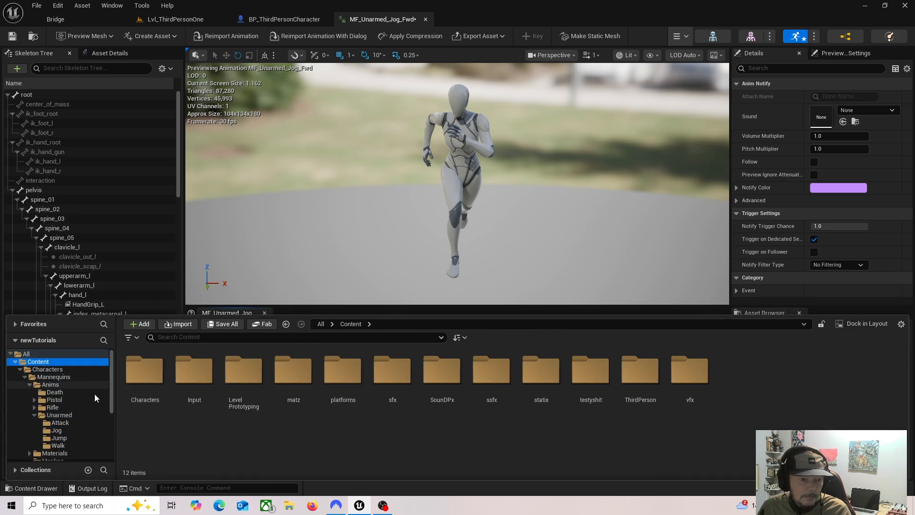
{"action": "double_click", "coordinate": [390, 377]}
{"action": "left_click", "coordinate": [216, 423]}
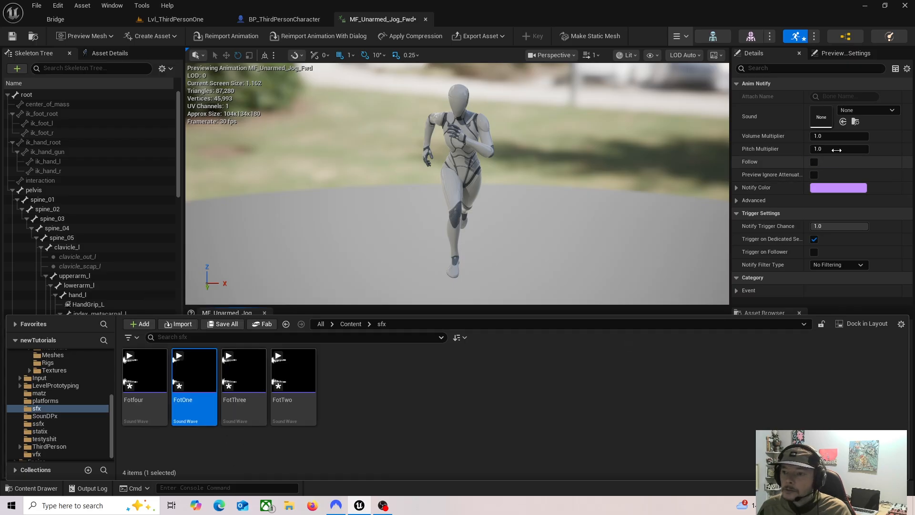
{"action": "left_click", "coordinate": [843, 122]}
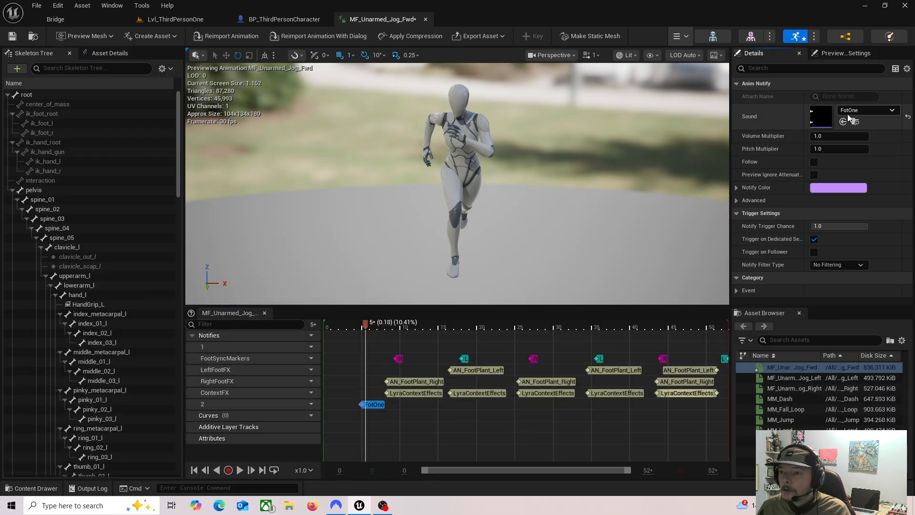
Step: Assign FotOne from the sfx folder to the notify once more and view the list of selectable sounds
{"action": "left_click", "coordinate": [40, 489]}
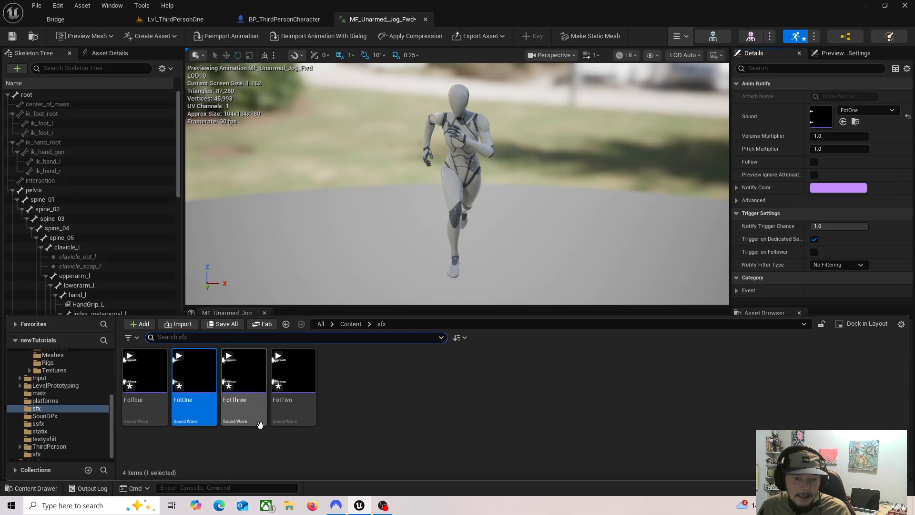
{"action": "left_click_drag", "start_coordinate": [194, 369], "coordinate": [815, 130]}
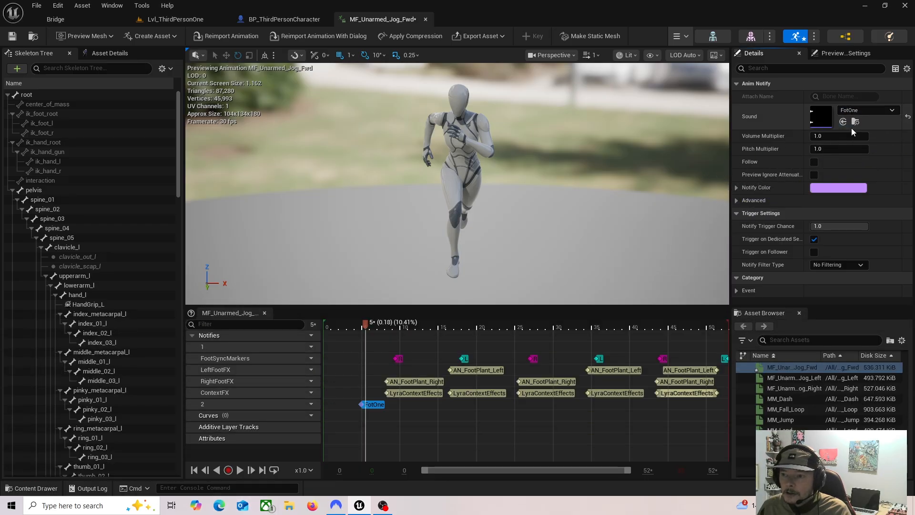
{"action": "left_click", "coordinate": [891, 111]}
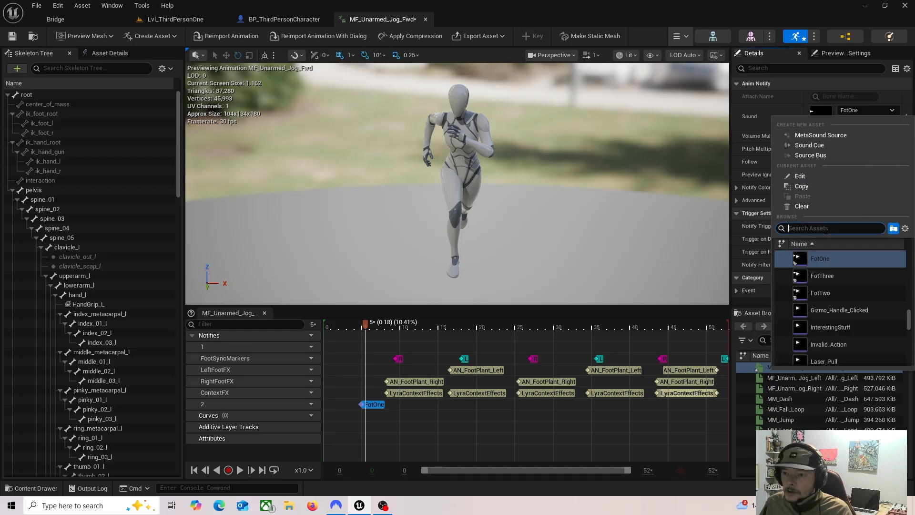
{"action": "left_click", "coordinate": [758, 109]}
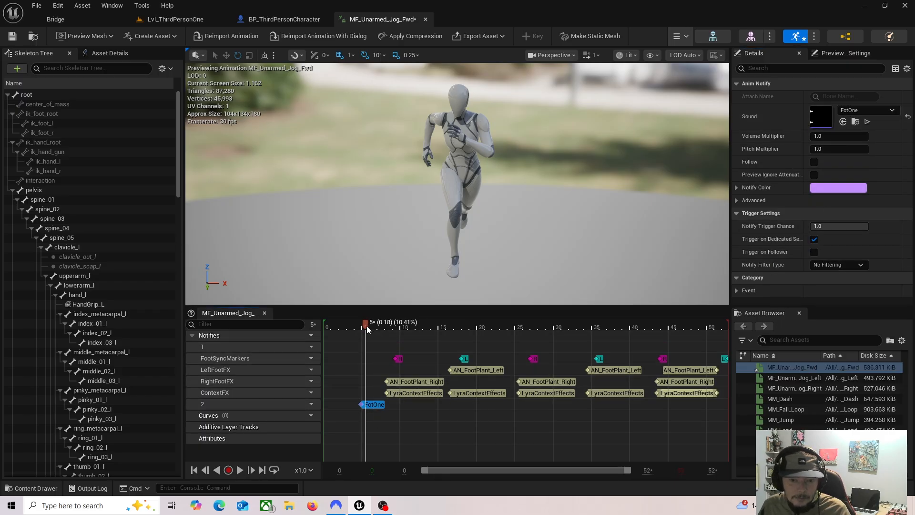
Step: Scrub to the first foot contact and move the FotOne notify there, at about 0.20 seconds
{"action": "mouse_move", "coordinate": [367, 325]}
{"action": "left_mouse_down"}
{"action": "mouse_move", "coordinate": [322, 339]}
{"action": "mouse_move", "coordinate": [359, 336]}
{"action": "left_mouse_up"}
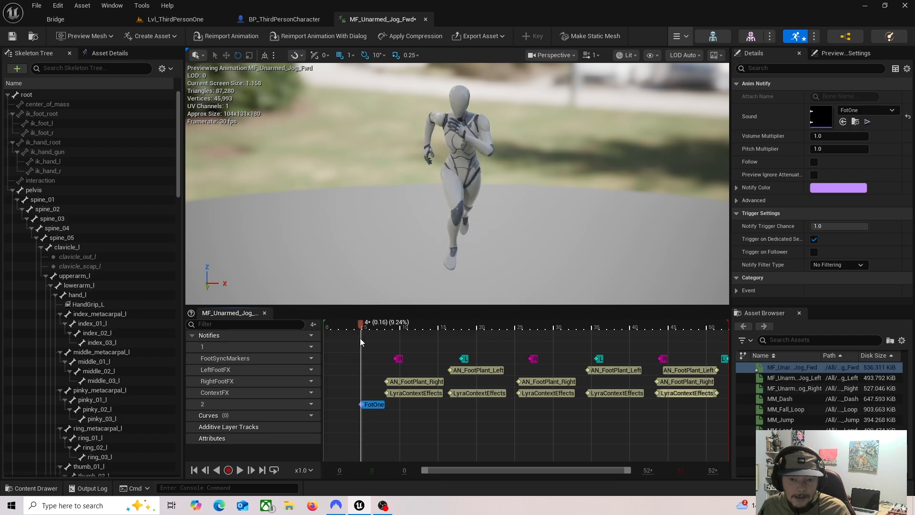
{"action": "mouse_move", "coordinate": [374, 405]}
{"action": "left_mouse_down"}
{"action": "mouse_move", "coordinate": [404, 404]}
{"action": "mouse_move", "coordinate": [376, 405]}
{"action": "left_mouse_up"}
{"action": "mouse_move", "coordinate": [355, 325]}
{"action": "left_mouse_down"}
{"action": "mouse_move", "coordinate": [318, 327]}
{"action": "mouse_move", "coordinate": [368, 330]}
{"action": "left_mouse_up"}
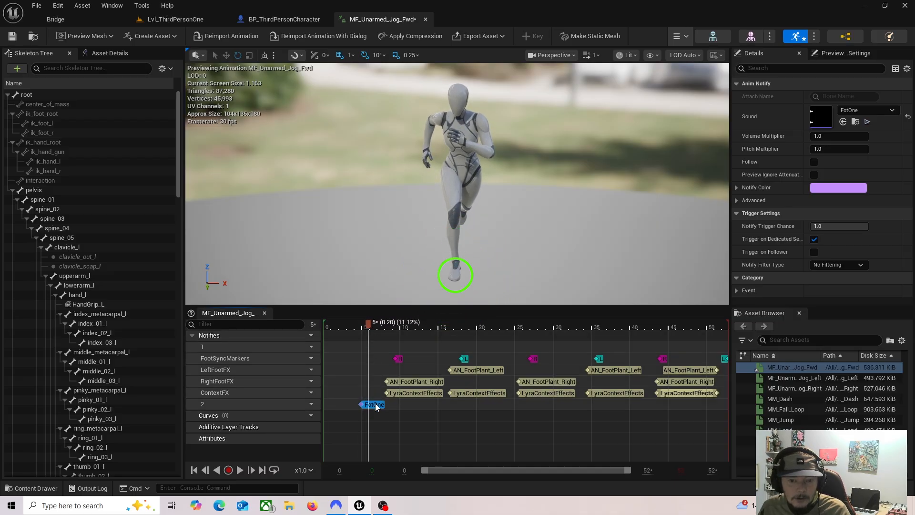
{"action": "left_click_drag", "start_coordinate": [376, 404], "coordinate": [385, 406]}
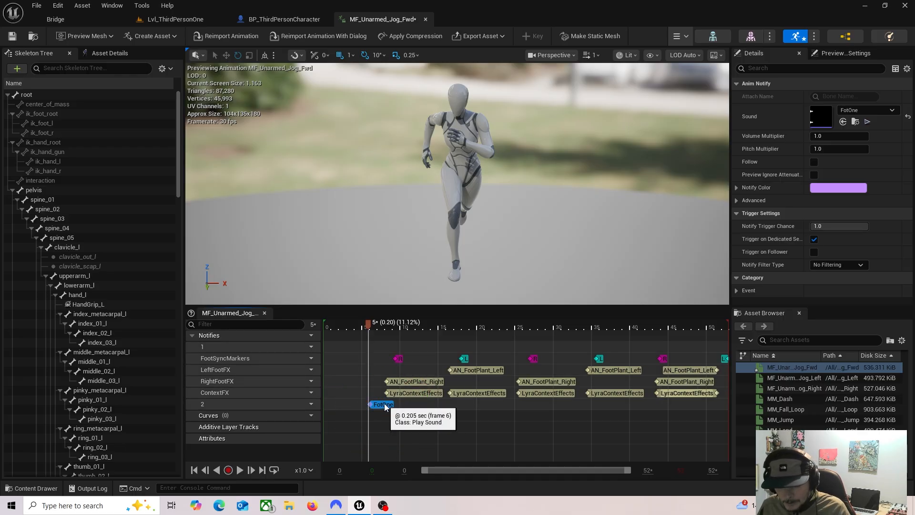
Step: Copy the FotOne notify and paste it on track 2 at the second foot contact, about frame 16
{"action": "key", "text": "ctrl+c"}
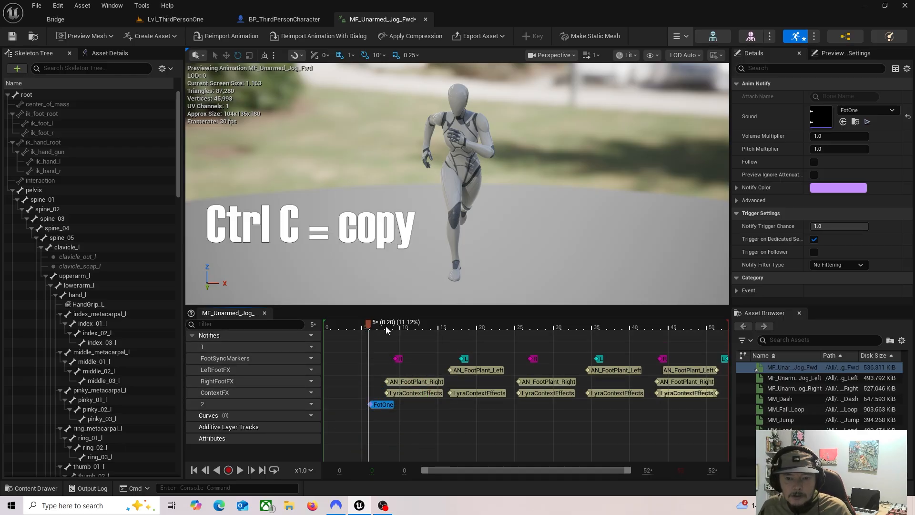
{"action": "left_click_drag", "start_coordinate": [387, 330], "coordinate": [448, 333]}
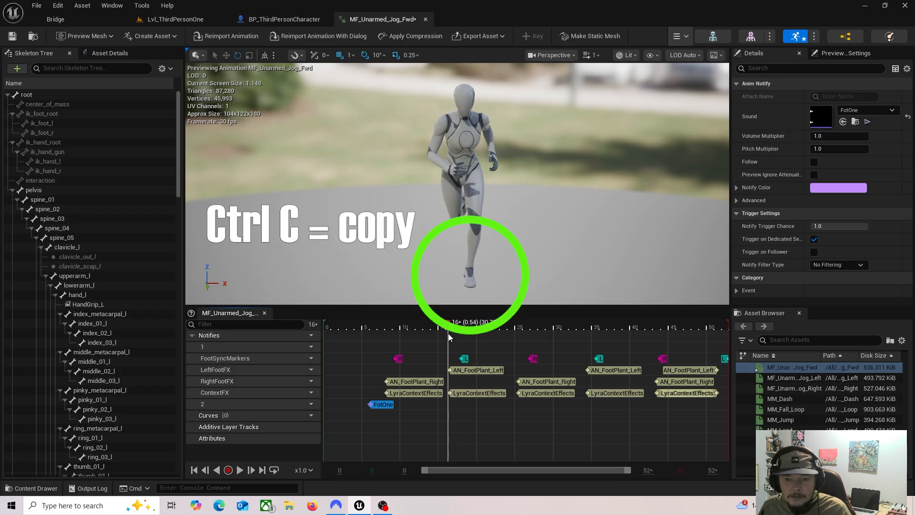
{"action": "left_click", "coordinate": [447, 405]}
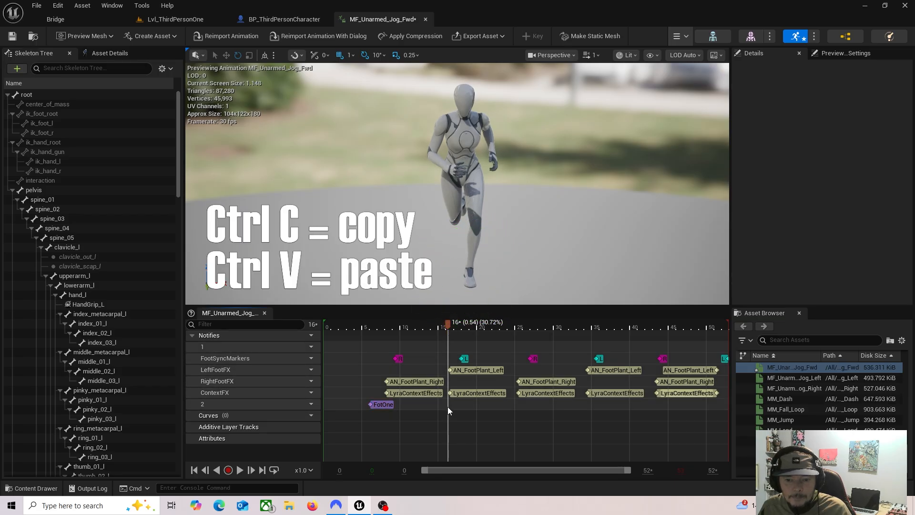
{"action": "left_click", "coordinate": [448, 407]}
{"action": "key", "text": "ctrl+v"}
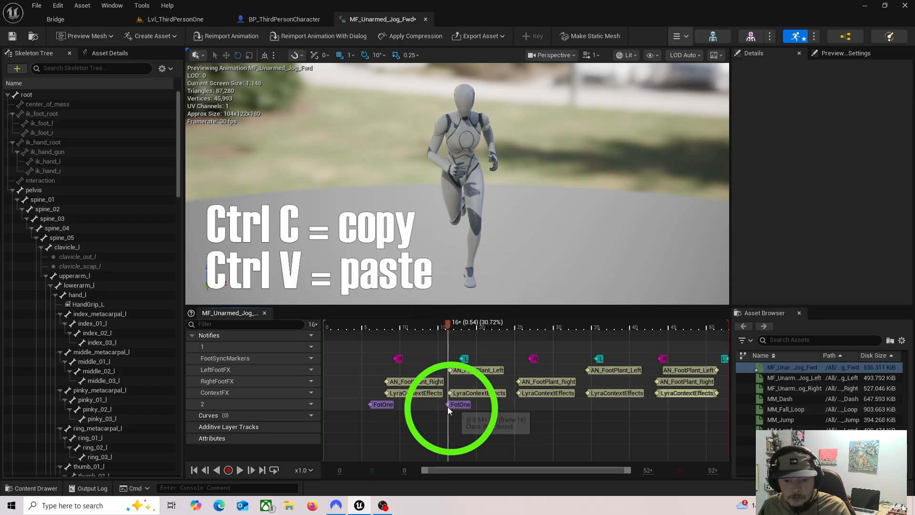
{"action": "left_click", "coordinate": [454, 406]}
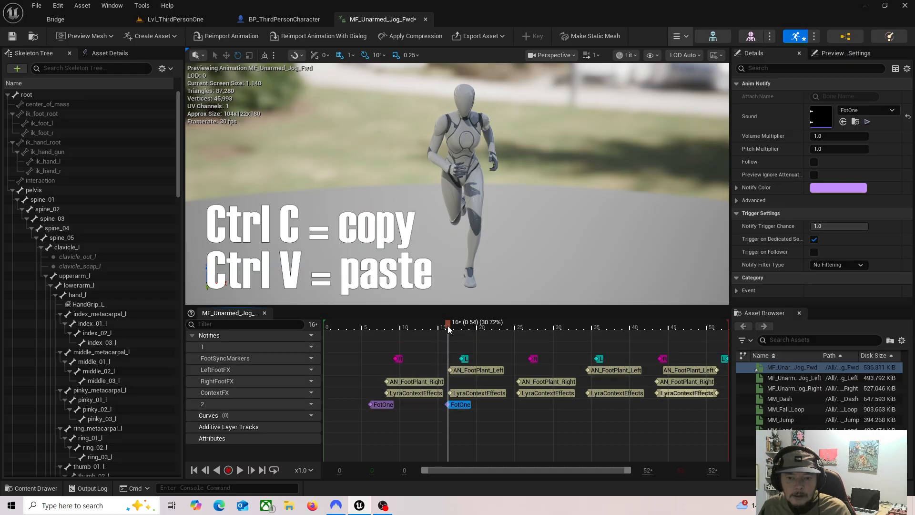
Step: Paste another FotOne notify on track 2 at the third foot contact, about frame 25
{"action": "left_click_drag", "start_coordinate": [450, 324], "coordinate": [520, 339]}
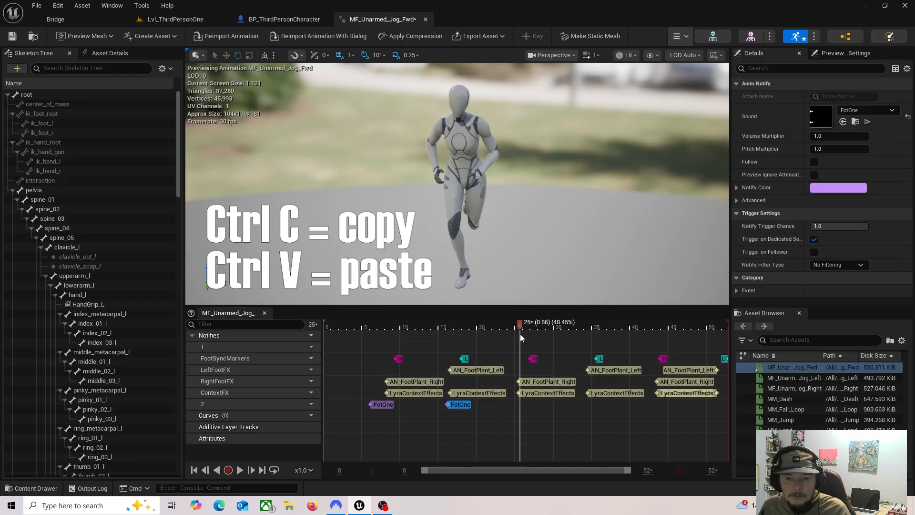
{"action": "left_click", "coordinate": [520, 405]}
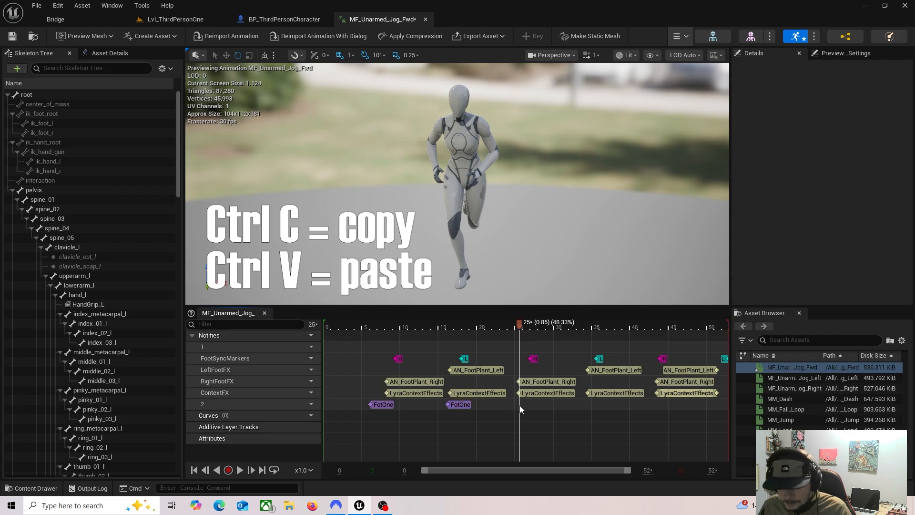
{"action": "key", "text": "ctrl+v"}
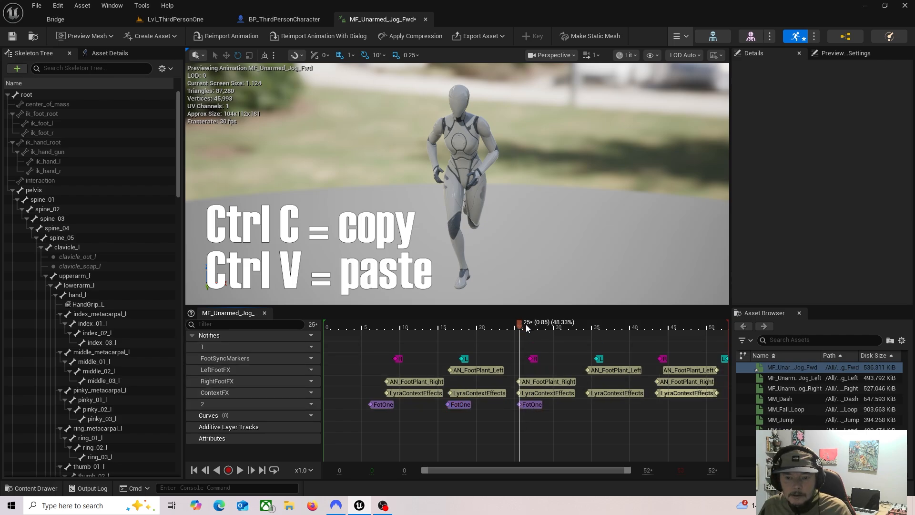
Step: Paste FotOne notifies on track 2 at the last two foot contacts, about frames 34 and 42
{"action": "left_click_drag", "start_coordinate": [521, 327], "coordinate": [586, 324]}
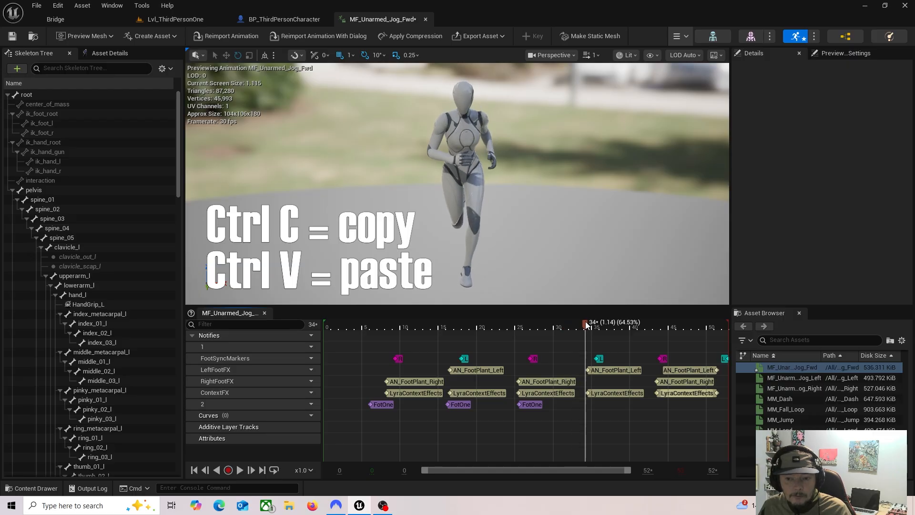
{"action": "left_click", "coordinate": [528, 406]}
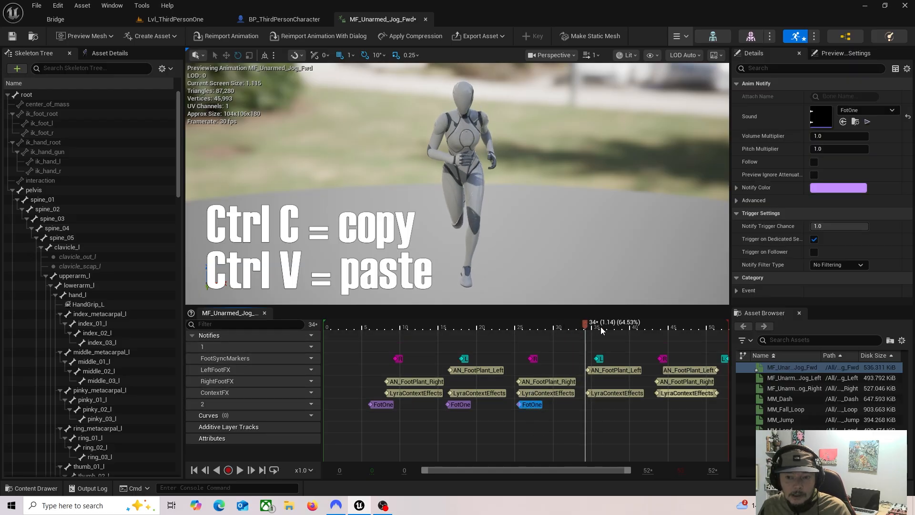
{"action": "mouse_move", "coordinate": [580, 322]}
{"action": "left_mouse_down"}
{"action": "mouse_move", "coordinate": [605, 323]}
{"action": "mouse_move", "coordinate": [587, 329]}
{"action": "left_mouse_up"}
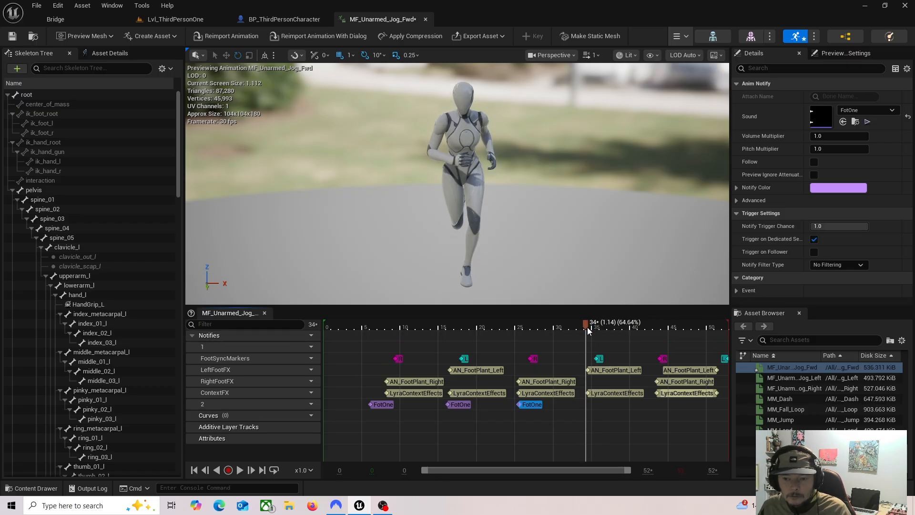
{"action": "left_click_drag", "start_coordinate": [586, 329], "coordinate": [651, 333]}
{"action": "left_click", "coordinate": [585, 406]}
{"action": "key", "text": "ctrl+v"}
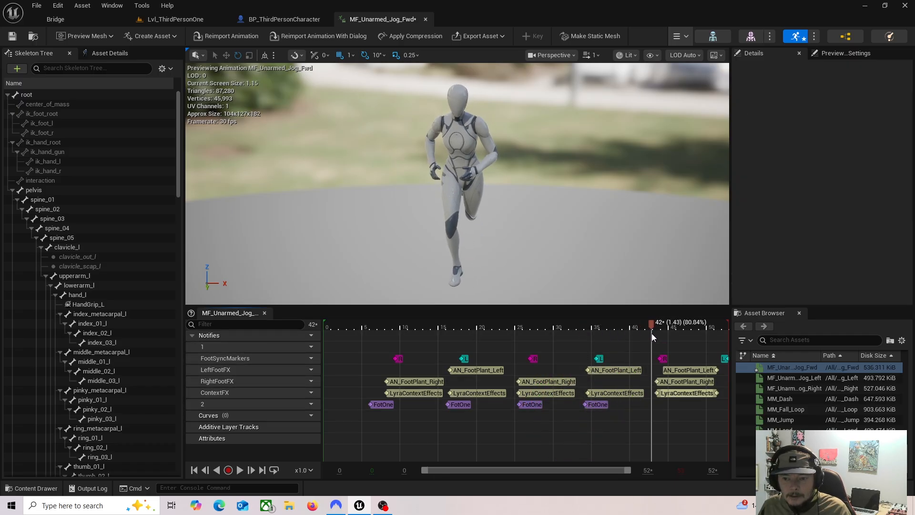
{"action": "key", "text": "ctrl+v"}
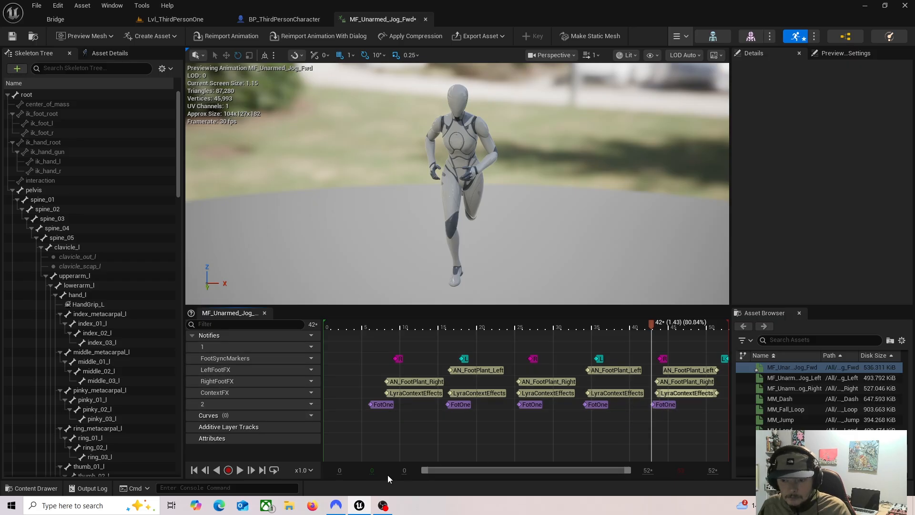
Step: Play the jog animation to check the footstep timing, and pause it
{"action": "left_click", "coordinate": [240, 470]}
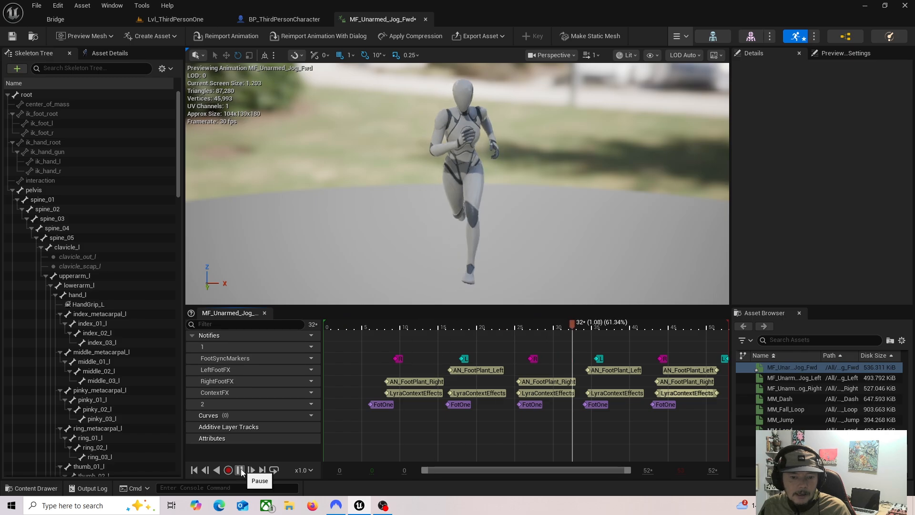
{"action": "left_click", "coordinate": [242, 472]}
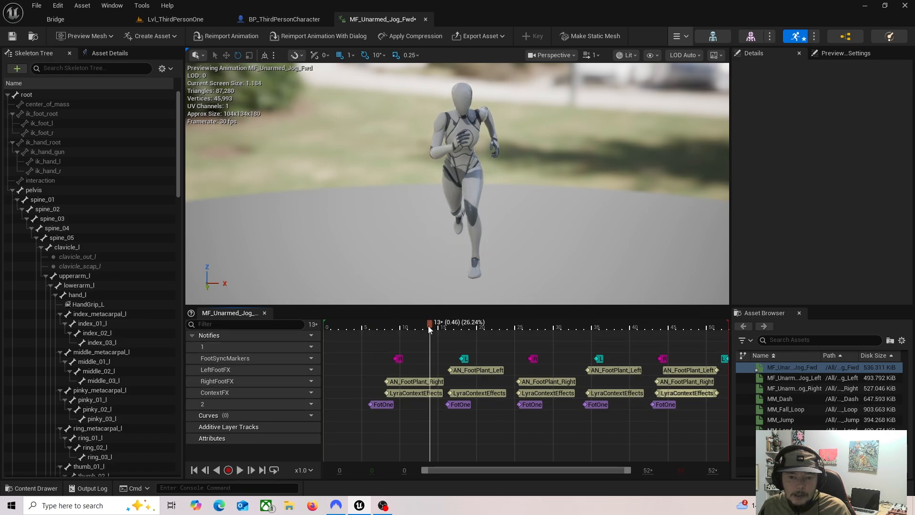
Step: Paste a FotOne notify on track 2 at frame 0 and play the jog animation to check the footstep timing
{"action": "left_click_drag", "start_coordinate": [340, 352], "coordinate": [322, 347]}
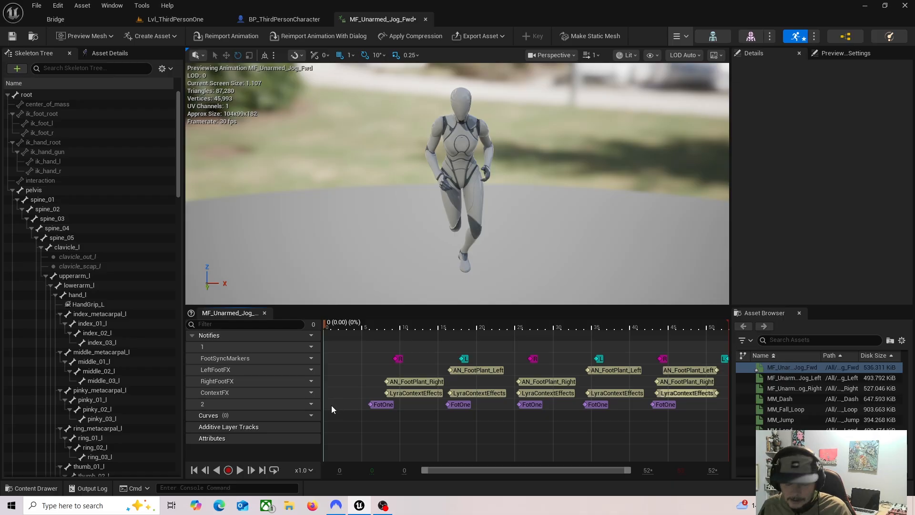
{"action": "key", "text": "ctrl+v"}
{"action": "left_click_drag", "start_coordinate": [341, 404], "coordinate": [336, 405]}
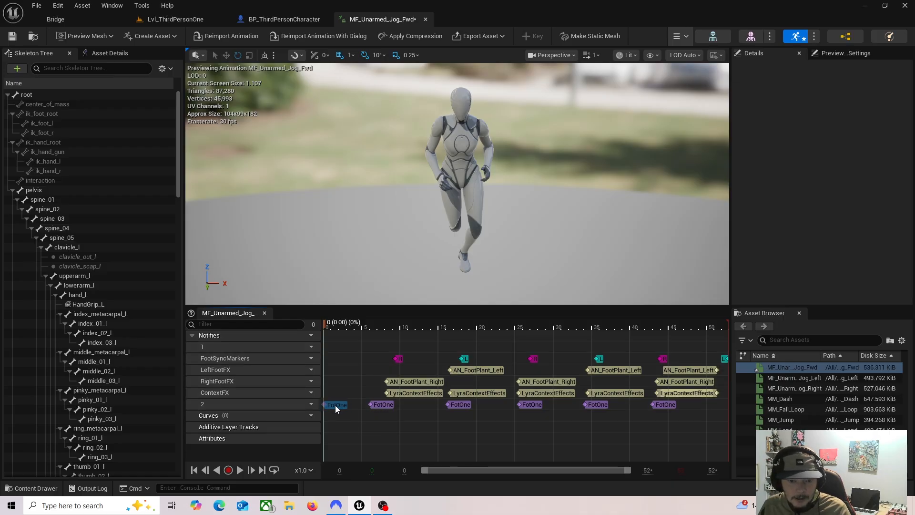
{"action": "left_click", "coordinate": [243, 470]}
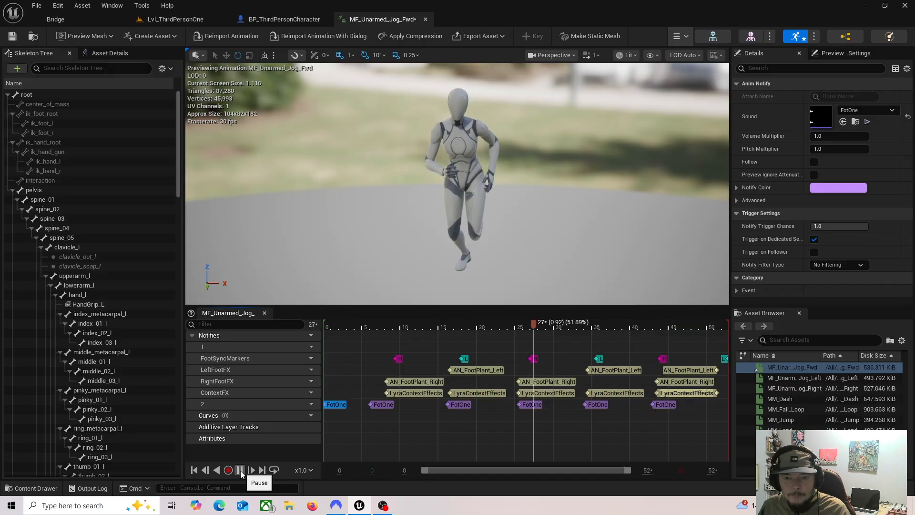
{"action": "left_click", "coordinate": [240, 470]}
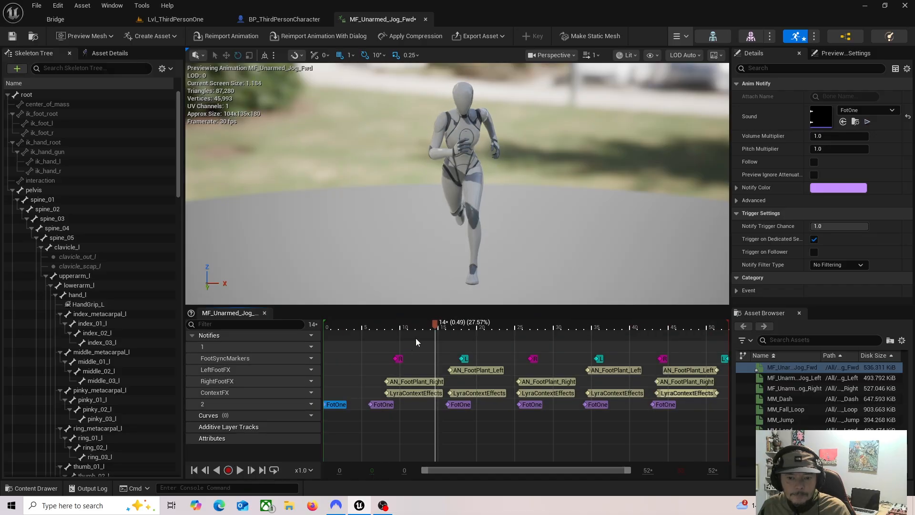
Step: Move the first foot contact's FotOne notify to about frame 7 on track 2 and replay the animation
{"action": "left_click_drag", "start_coordinate": [403, 338], "coordinate": [383, 338]}
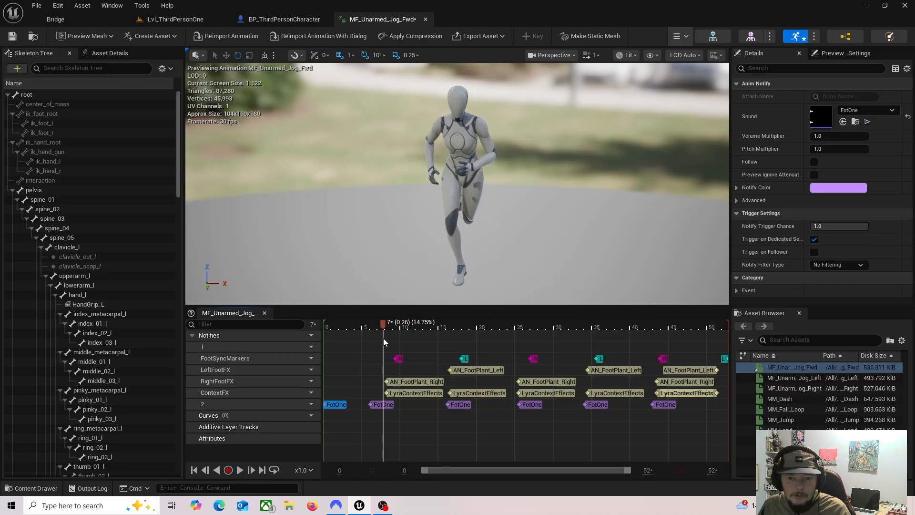
{"action": "left_click_drag", "start_coordinate": [387, 404], "coordinate": [401, 405]}
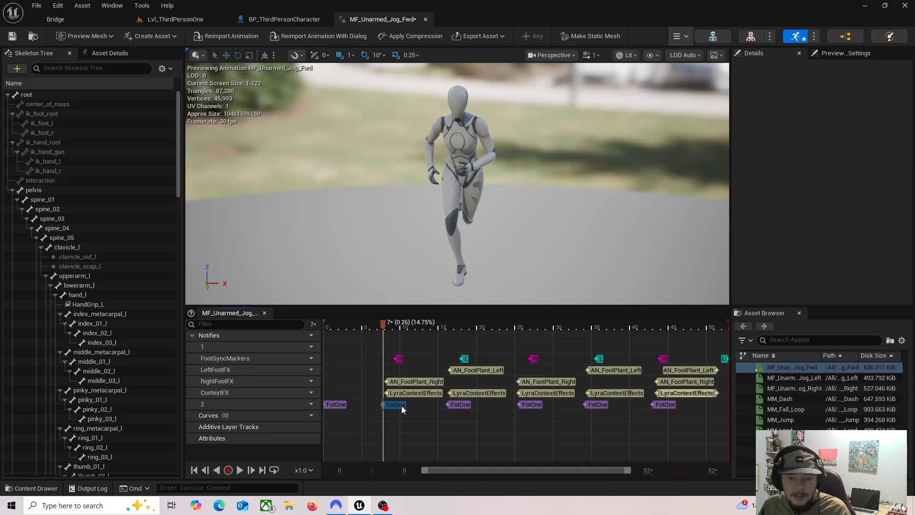
{"action": "left_click", "coordinate": [402, 405]}
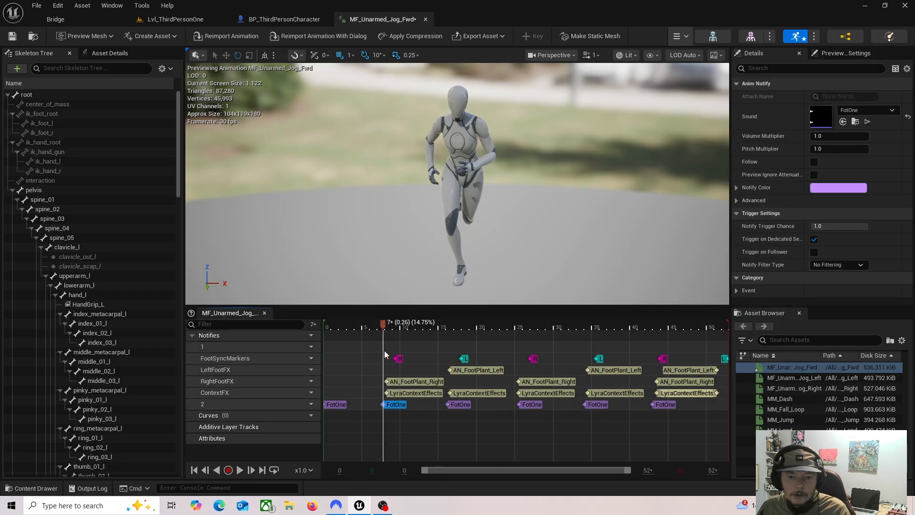
{"action": "left_click", "coordinate": [240, 470]}
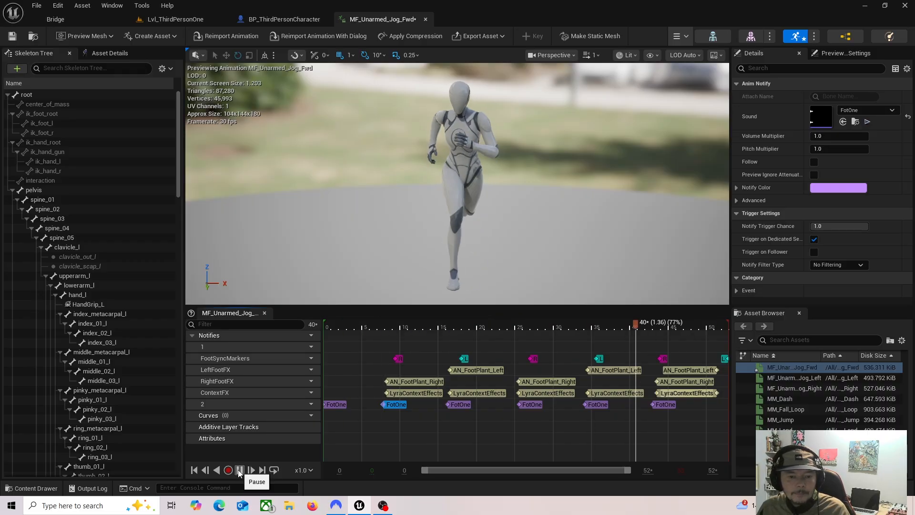
Step: Set the pitch multiplier of the FotOne notify at frame 7 to 2.0 and preview its sound in the animation
{"action": "left_click", "coordinate": [239, 470]}
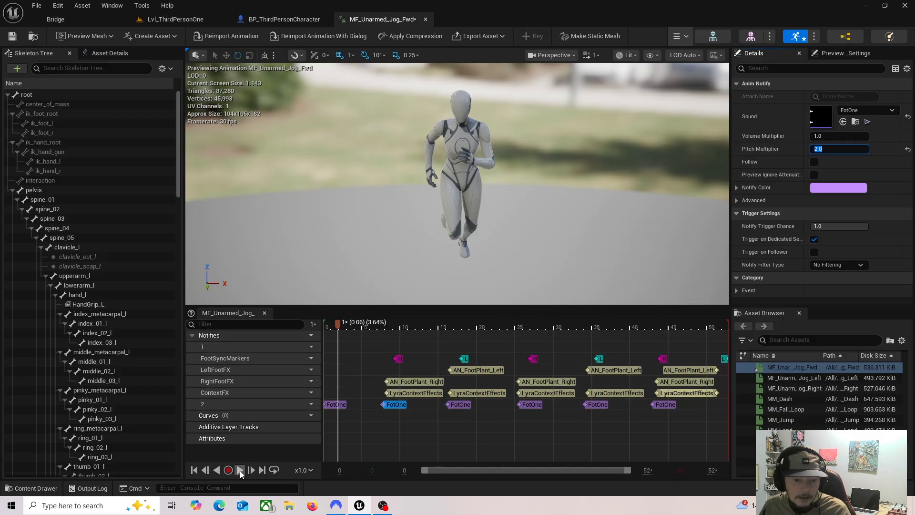
{"action": "left_click", "coordinate": [239, 471]}
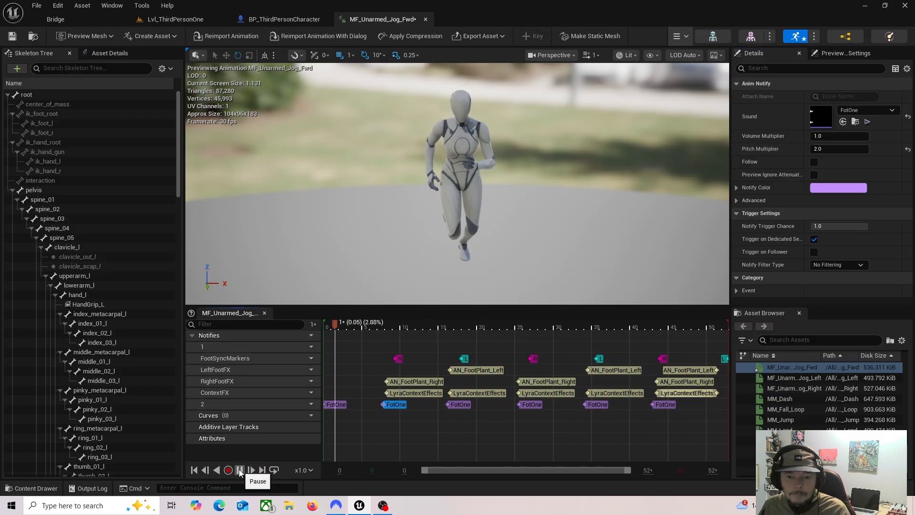
{"action": "left_click", "coordinate": [239, 471]}
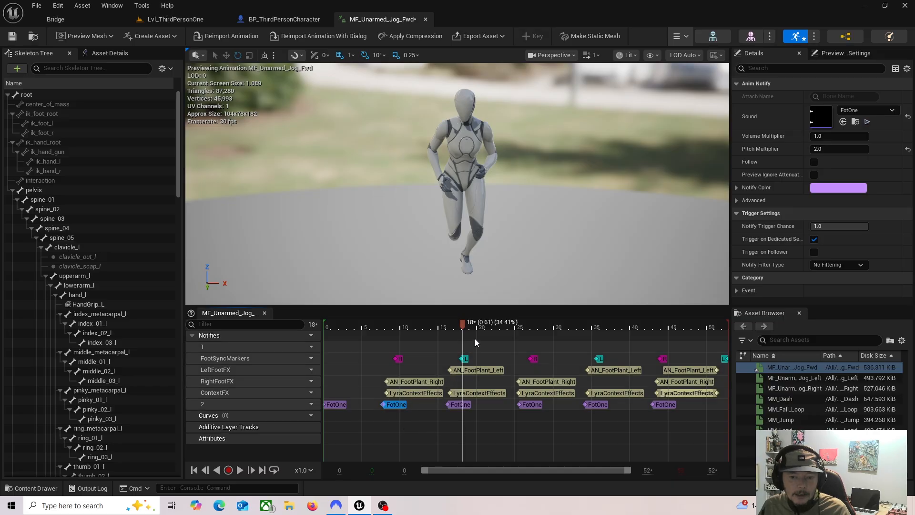
{"action": "left_click", "coordinate": [461, 404]}
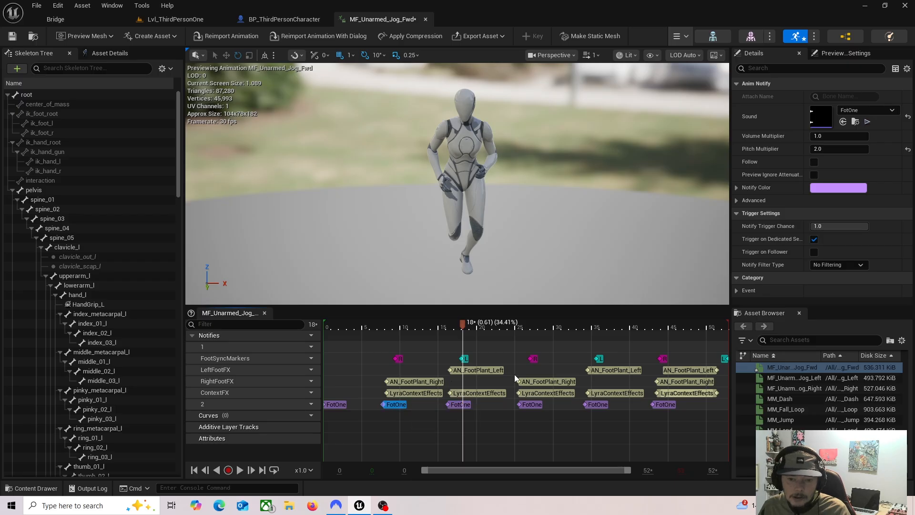
{"action": "left_click_drag", "start_coordinate": [462, 326], "coordinate": [380, 354]}
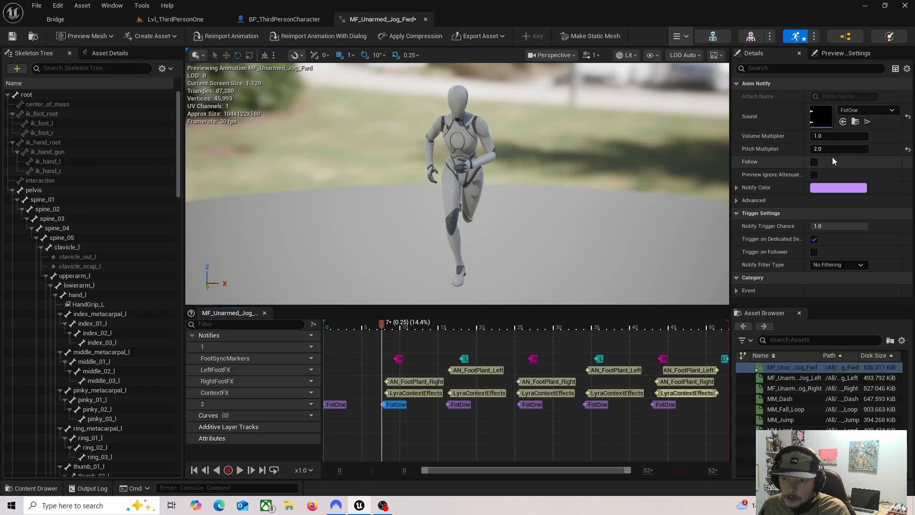
{"action": "left_click_drag", "start_coordinate": [382, 322], "coordinate": [337, 324]}
Step: Set the pitch multiplier of all FotOne notifies on track 2 to 2.0 and play the animation to hear them
{"action": "left_click", "coordinate": [337, 404]}
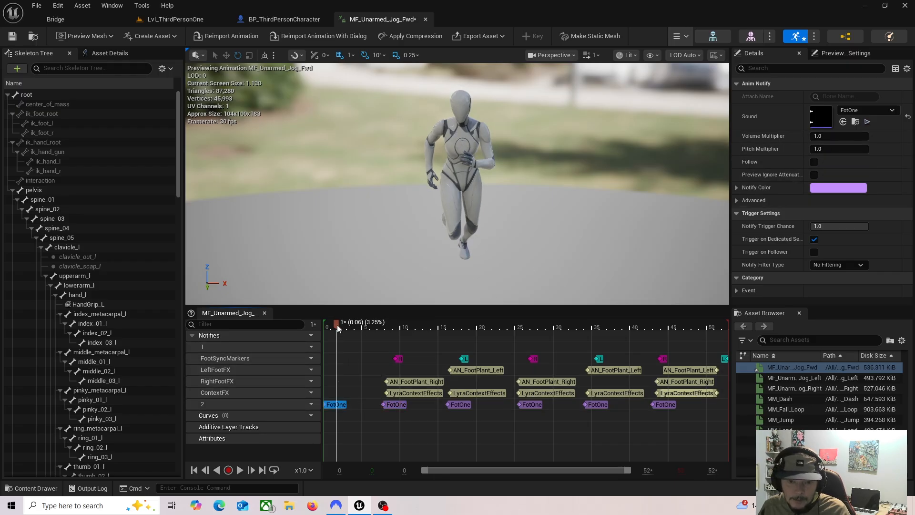
{"action": "left_click_drag", "start_coordinate": [337, 327], "coordinate": [634, 317]}
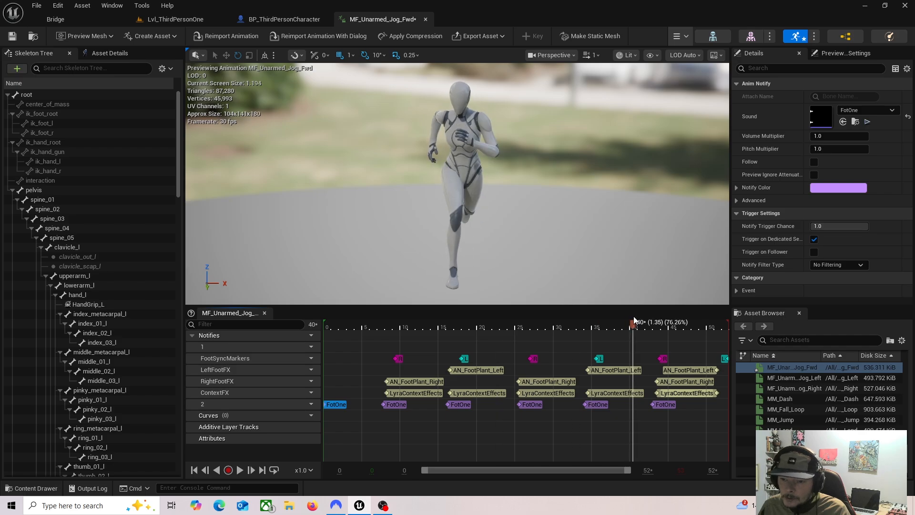
{"action": "left_click", "coordinate": [662, 404]}
{"action": "left_click", "coordinate": [597, 404], "text": "shift"}
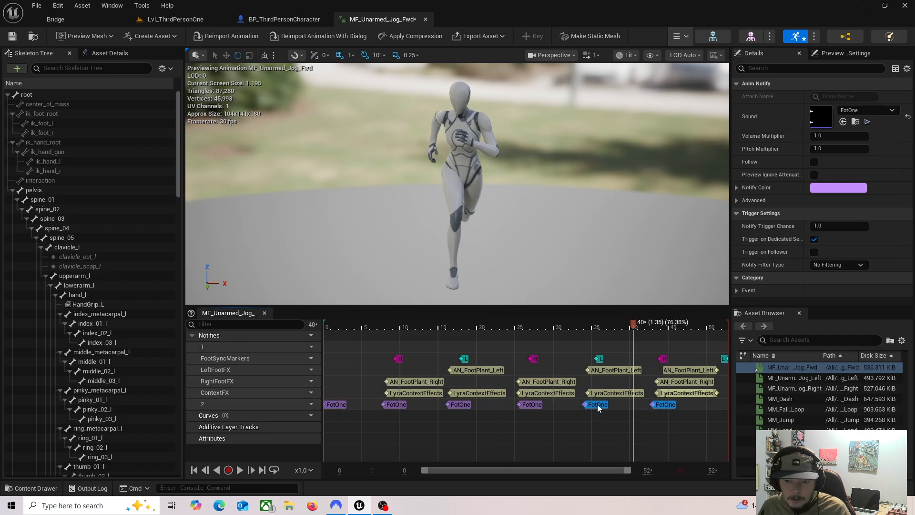
{"action": "left_click", "coordinate": [533, 405], "text": "shift"}
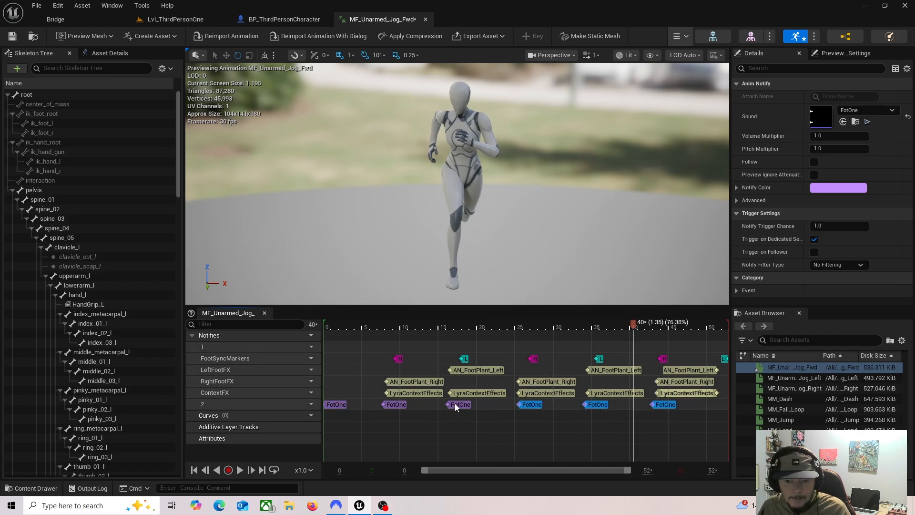
{"action": "left_click", "coordinate": [339, 404], "text": "shift"}
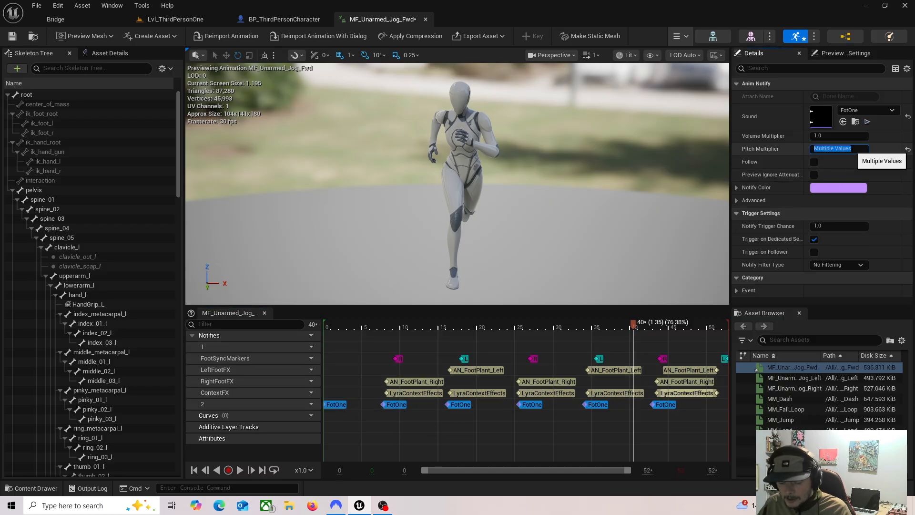
{"action": "left_click", "coordinate": [533, 405]}
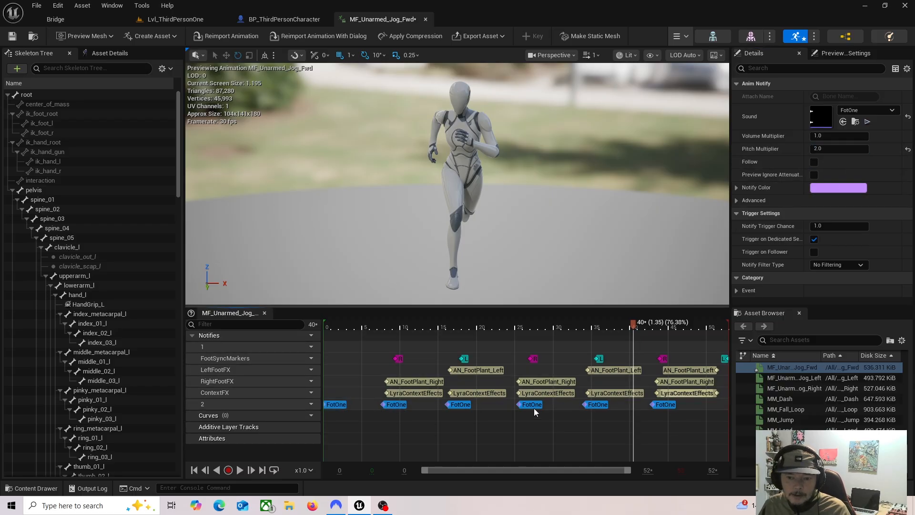
{"action": "left_click", "coordinate": [654, 405]}
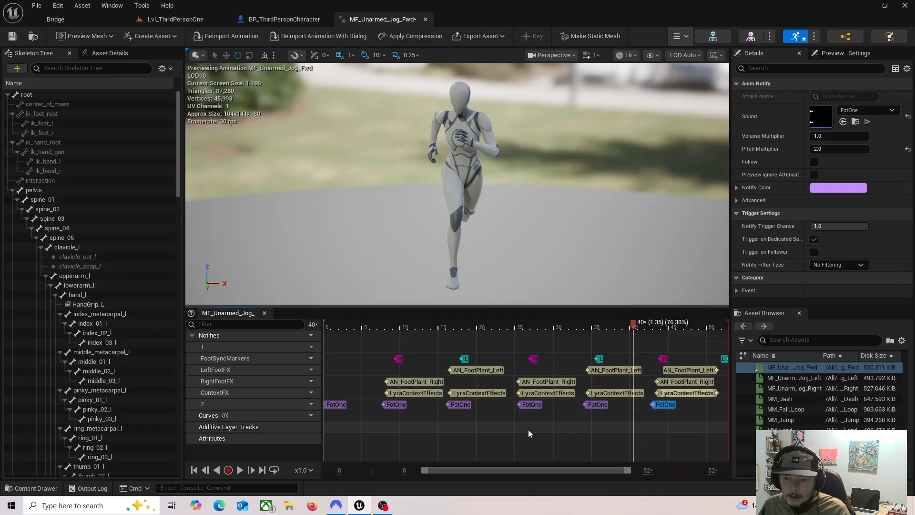
{"action": "left_click", "coordinate": [240, 470]}
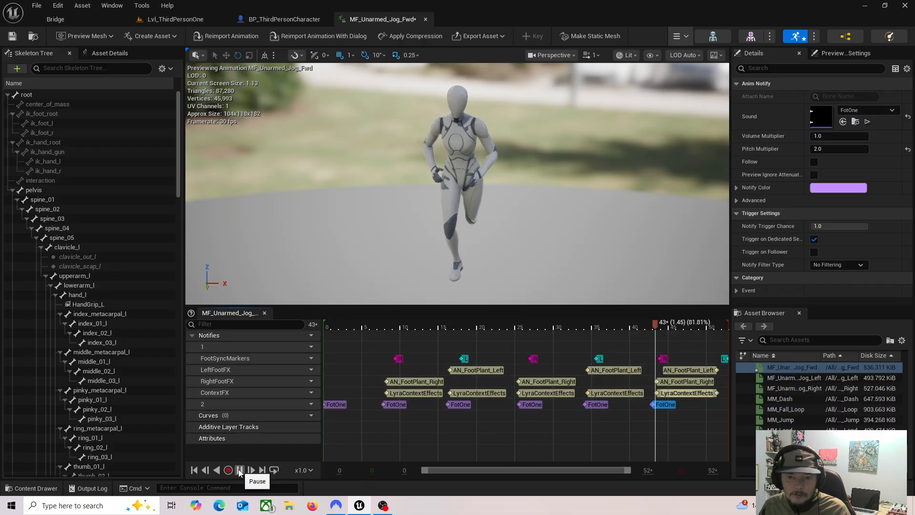
{"action": "left_click", "coordinate": [240, 470]}
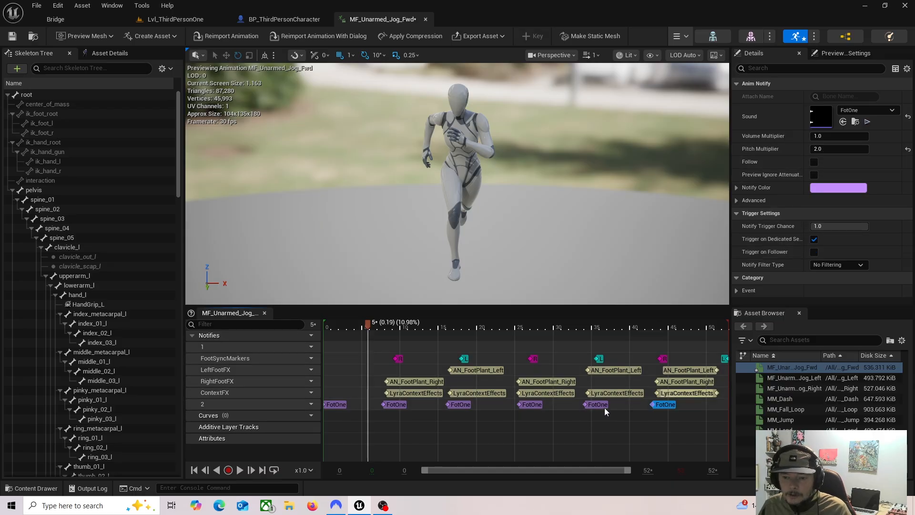
Step: Set the pitch multiplier of all FotOne notifies on track 2 back to 1.0 and save the animation
{"action": "left_click", "coordinate": [668, 405]}
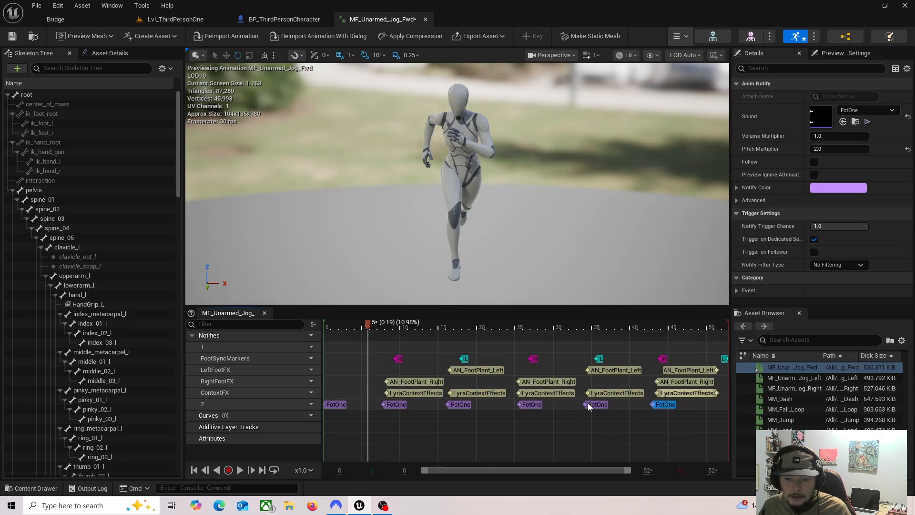
{"action": "left_click", "coordinate": [539, 405], "text": "shift"}
{"action": "left_click", "coordinate": [458, 404], "text": "shift"}
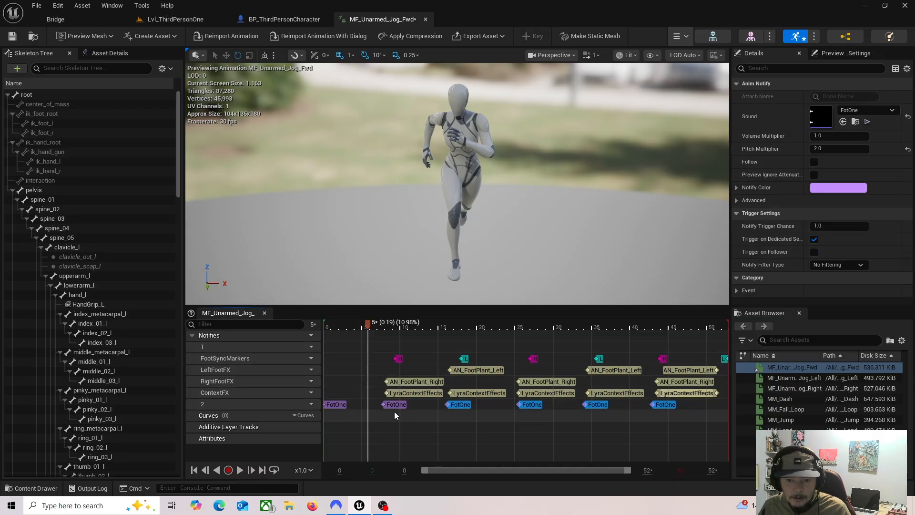
{"action": "left_click", "coordinate": [394, 405], "text": "shift"}
{"action": "left_click", "coordinate": [343, 404], "text": "shift"}
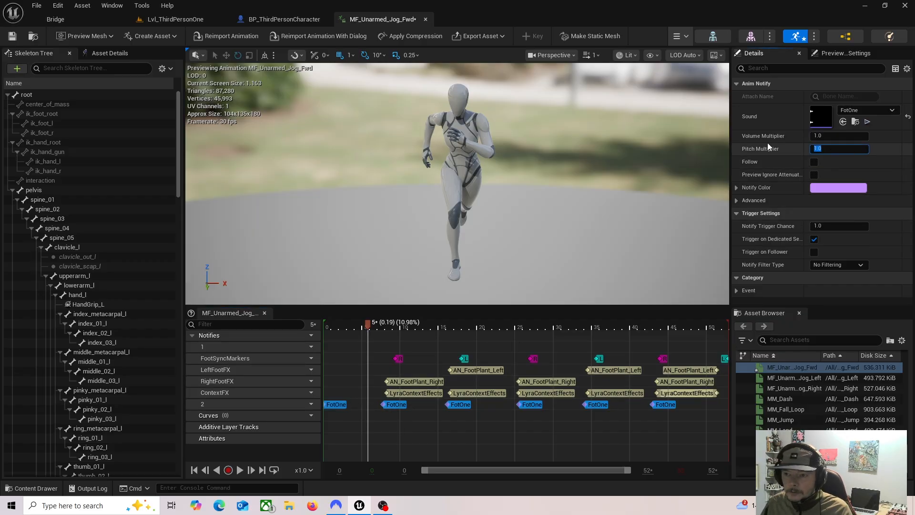
{"action": "left_click", "coordinate": [12, 36]}
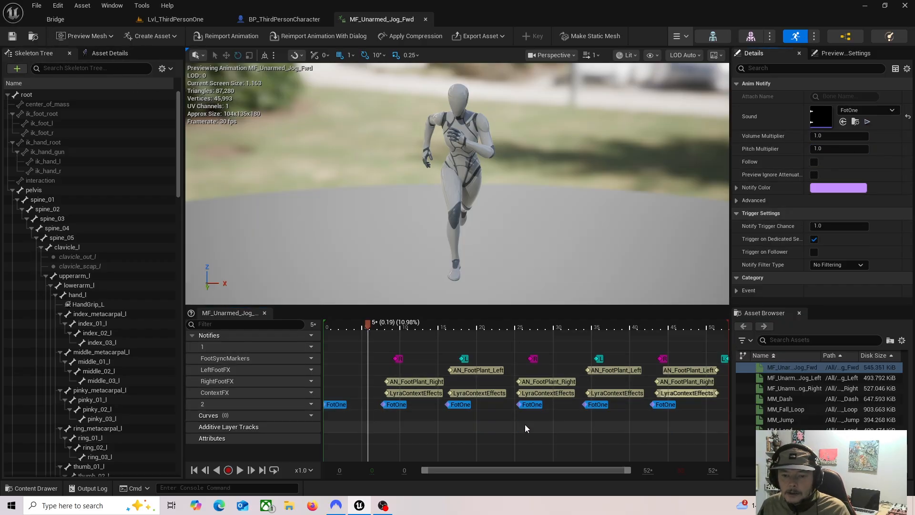
Step: Play-test the Lvl_ThirdPersonOne level, running the character forward to hear the footsteps, and stop the session
{"action": "left_click_drag", "start_coordinate": [368, 324], "coordinate": [509, 343]}
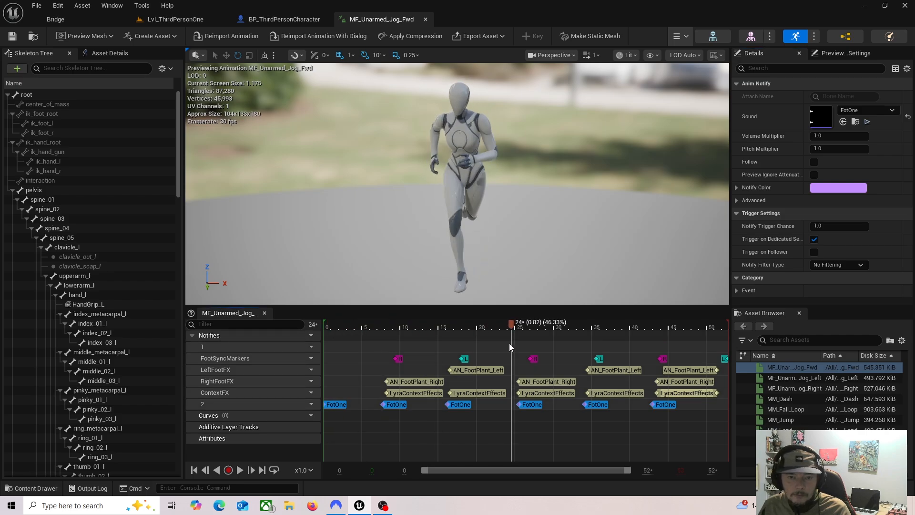
{"action": "left_click", "coordinate": [162, 21]}
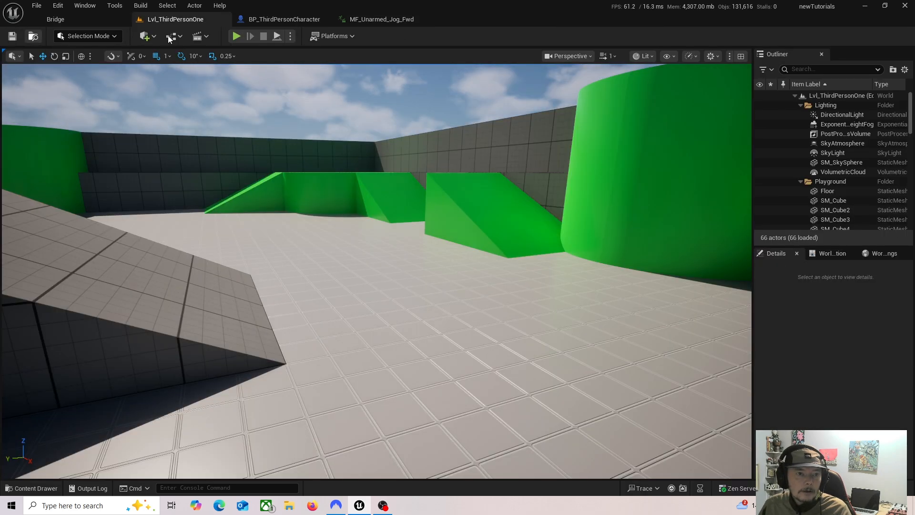
{"action": "key", "text": "alt+p"}
{"action": "key", "text": "w"}
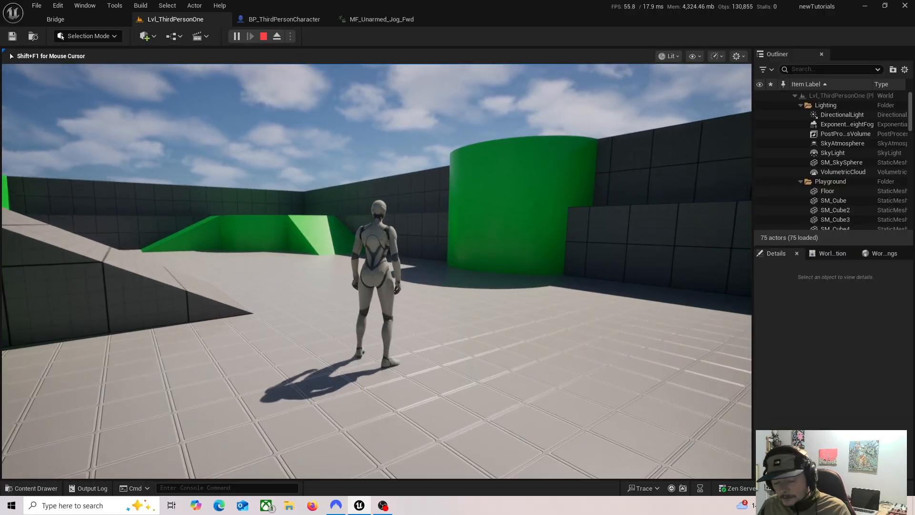
{"action": "key", "text": "Escape"}
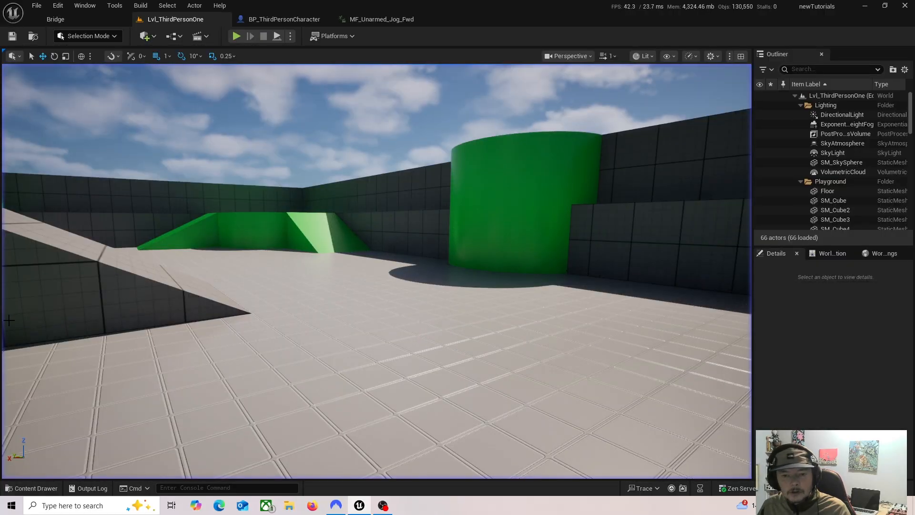
Step: In the MF_Unarmed_Jog_Fwd animation, change the sound of the track 2 notify at frame 7 to FotThree
{"action": "left_click", "coordinate": [381, 19]}
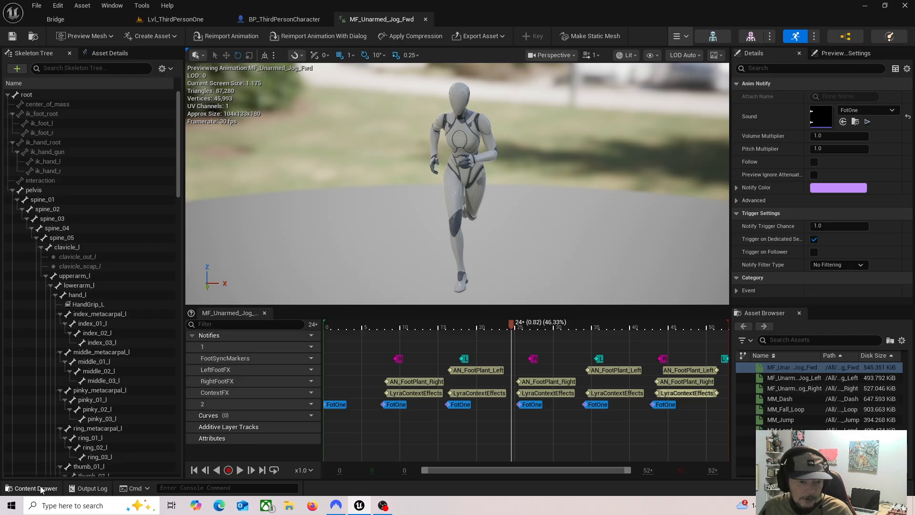
{"action": "left_click_drag", "start_coordinate": [513, 323], "coordinate": [401, 420]}
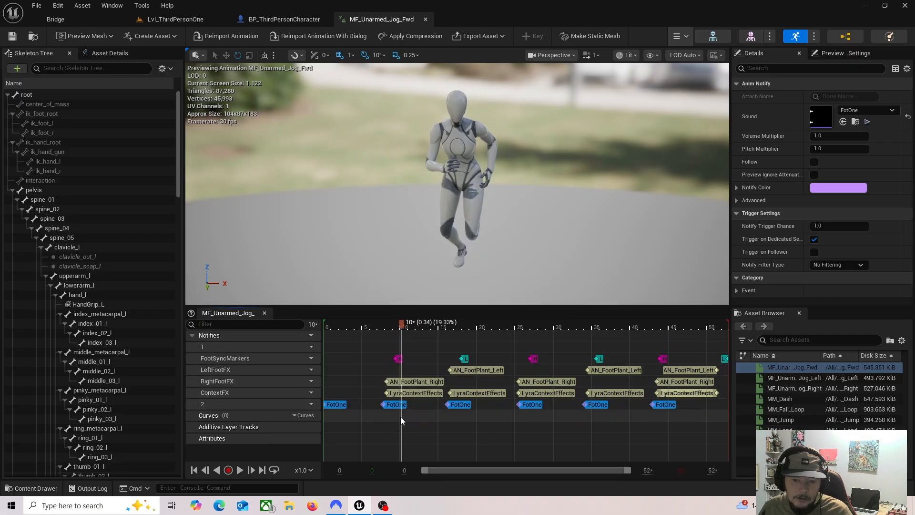
{"action": "left_click", "coordinate": [397, 404]}
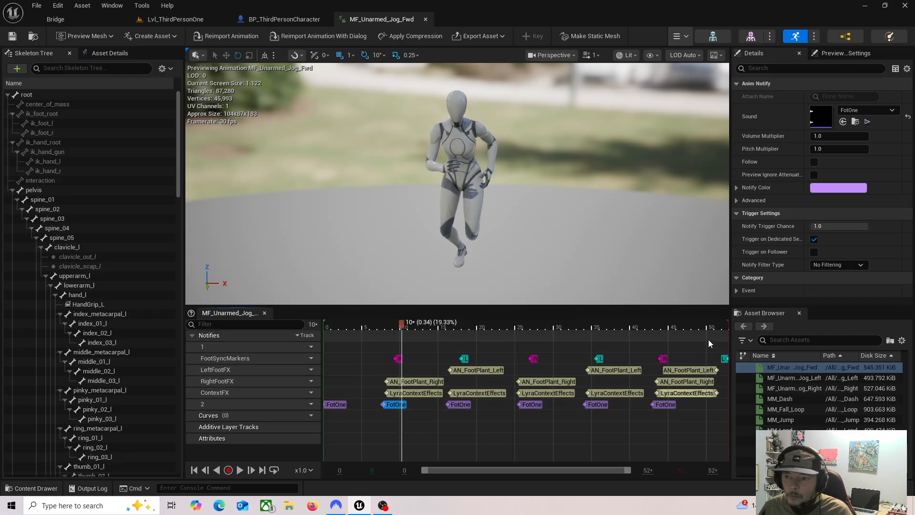
{"action": "left_click", "coordinate": [887, 110]}
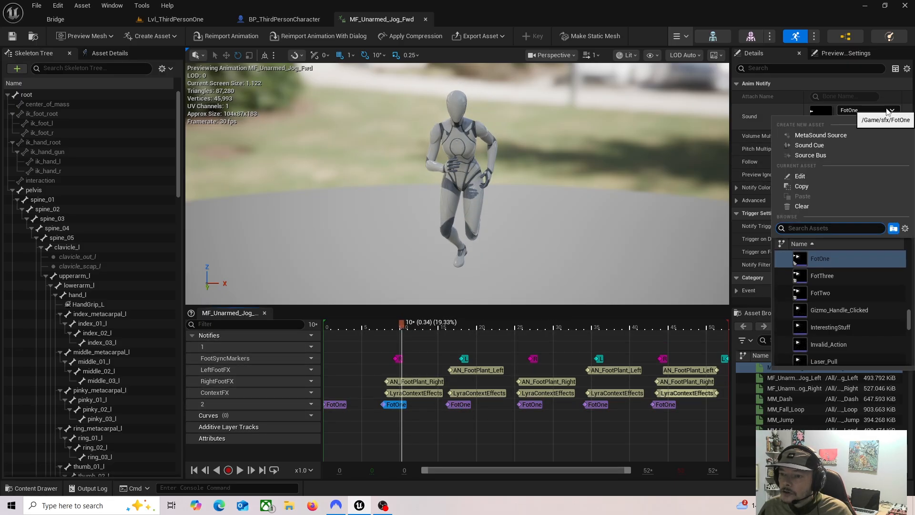
{"action": "left_click", "coordinate": [839, 274]}
{"action": "left_click_drag", "start_coordinate": [464, 337], "coordinate": [527, 337]}
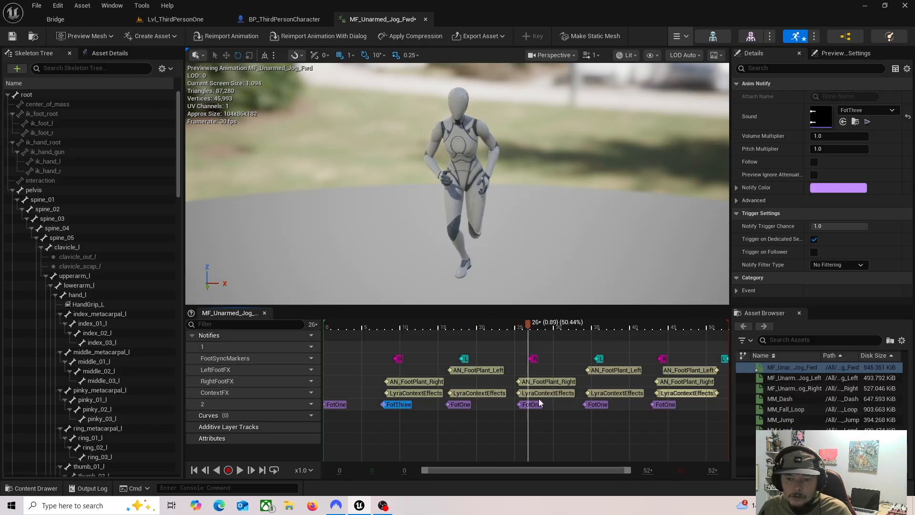
Step: Change the sound of the track 2 notify near frame 25 to FotTwo
{"action": "left_click", "coordinate": [531, 404]}
{"action": "left_click", "coordinate": [882, 111]}
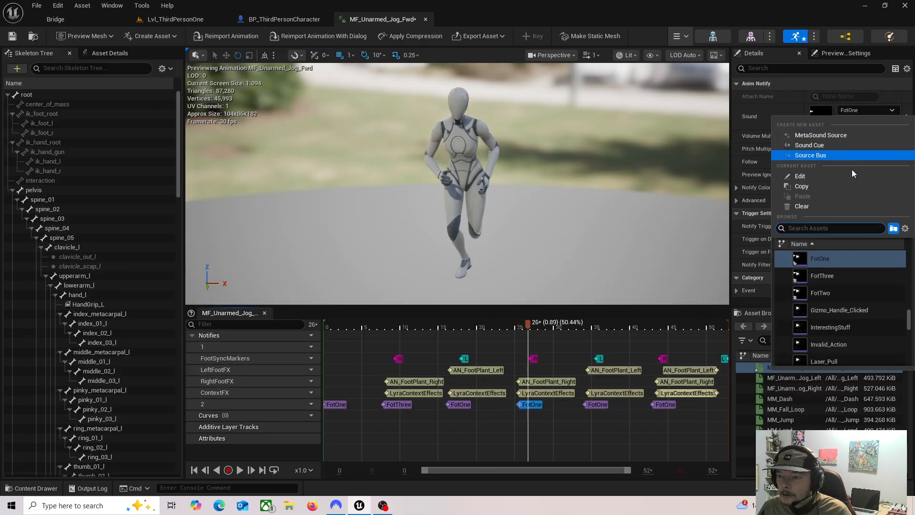
{"action": "left_click", "coordinate": [820, 292]}
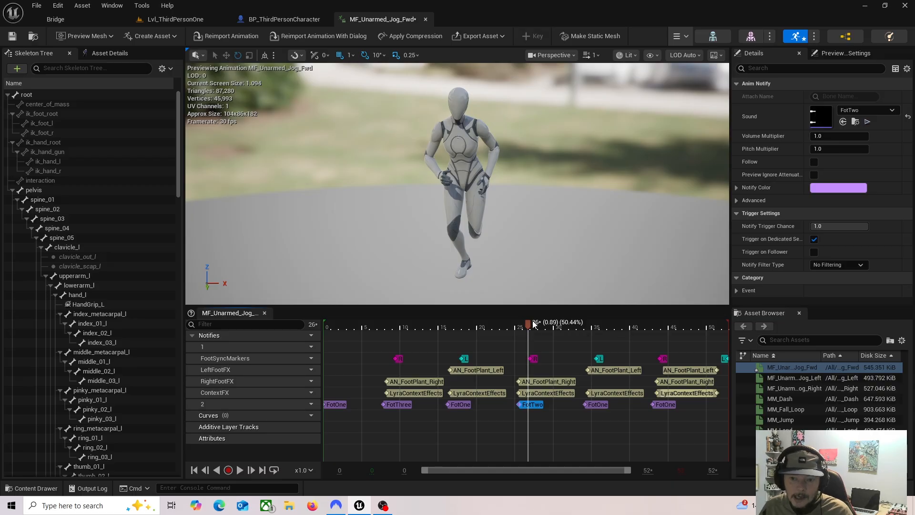
Step: Change the sound of the last track 2 notify, near frame 43, to Fotfour
{"action": "left_click_drag", "start_coordinate": [534, 324], "coordinate": [659, 331]}
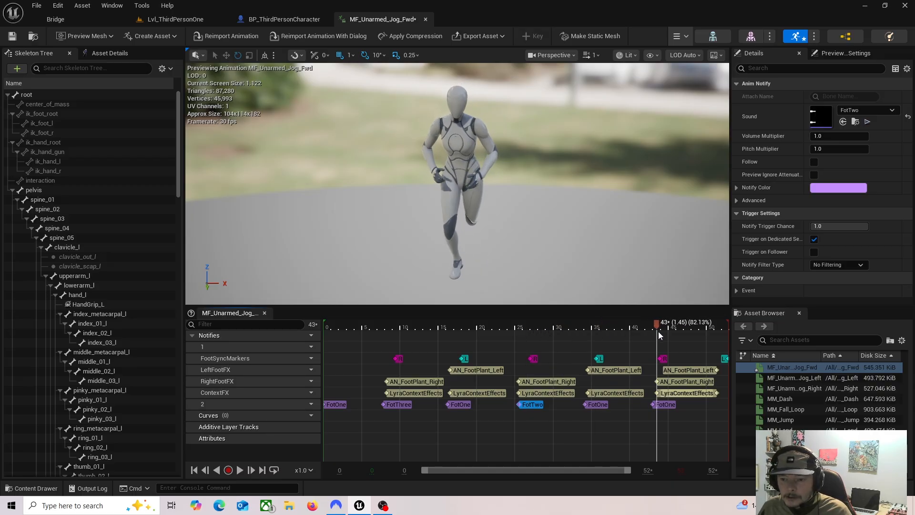
{"action": "left_click", "coordinate": [665, 403]}
{"action": "left_click", "coordinate": [866, 113]}
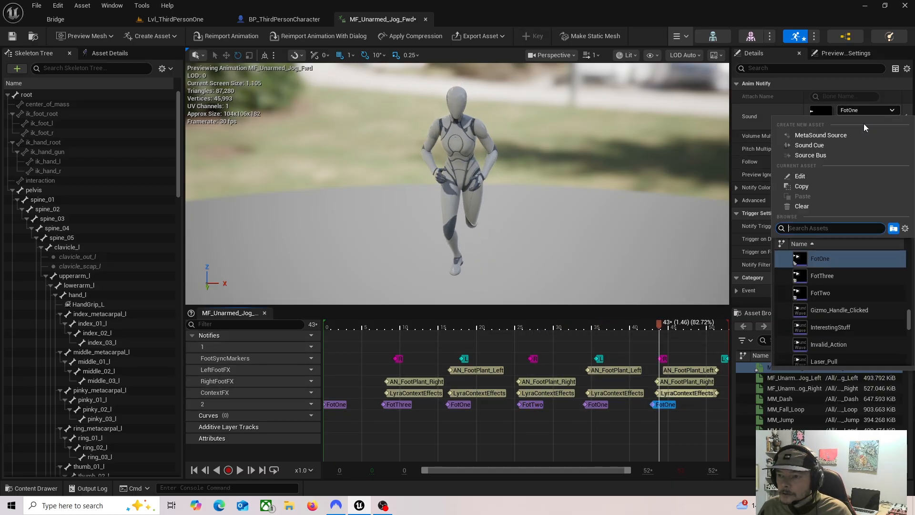
{"action": "scroll", "coordinate": [837, 286], "scroll_direction": "up", "scroll_amount": 2}
{"action": "left_click", "coordinate": [823, 271]}
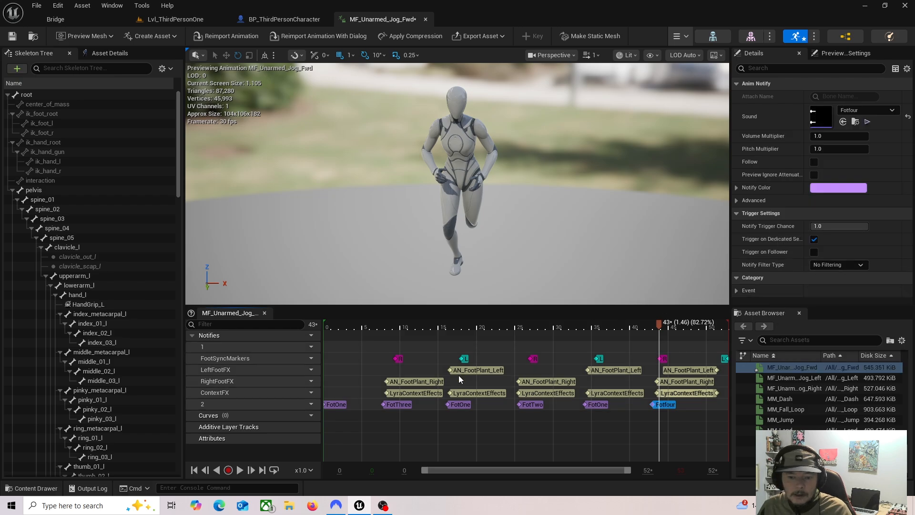
Step: Play the jog animation to hear the varied footsteps, pause it and save the animation
{"action": "left_click", "coordinate": [240, 471]}
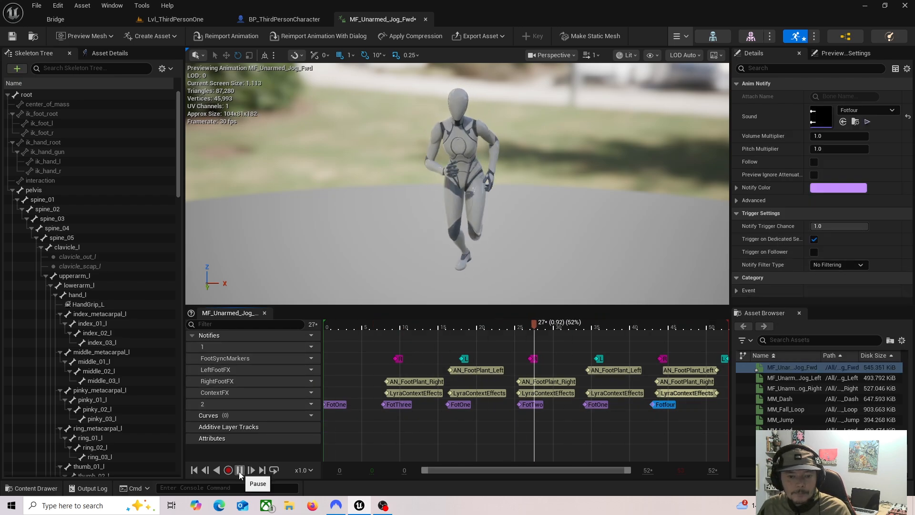
{"action": "left_click", "coordinate": [239, 471]}
{"action": "left_click", "coordinate": [13, 36]}
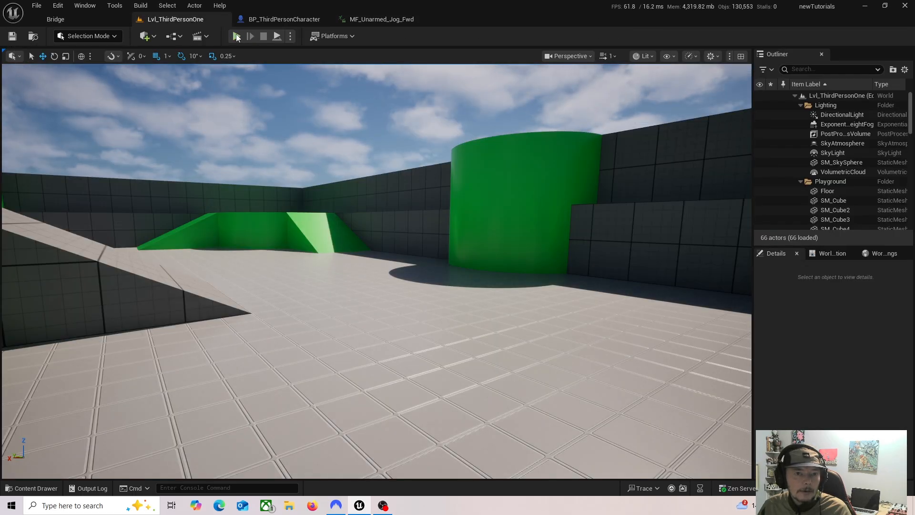
Step: Play-test Lvl_ThirdPersonOne, running the character around to hear the varied footsteps, and end the session
{"action": "left_click", "coordinate": [236, 37]}
{"action": "key", "text": "w"}
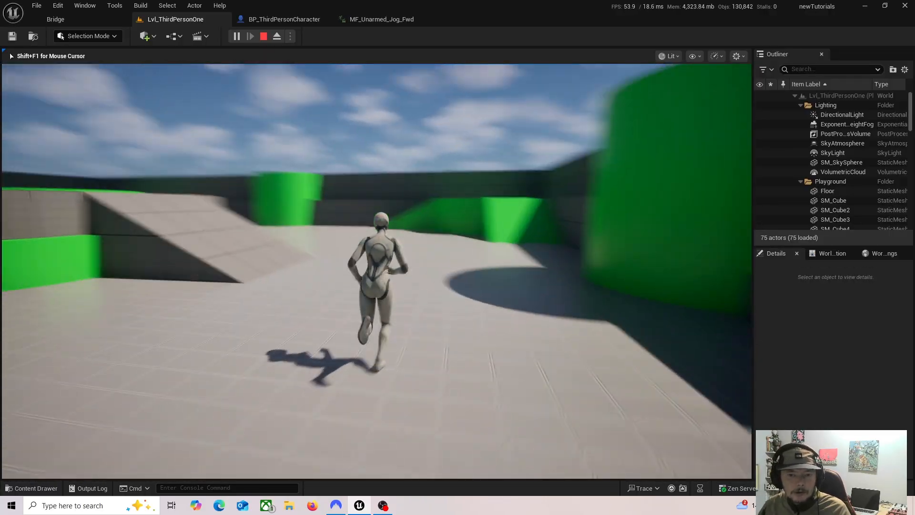
{"action": "key", "text": "Escape"}
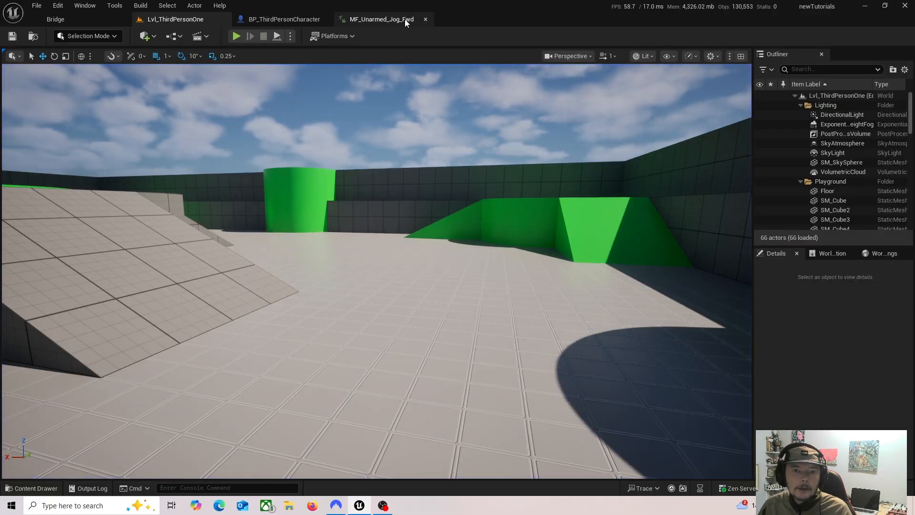
{"action": "left_click", "coordinate": [405, 19]}
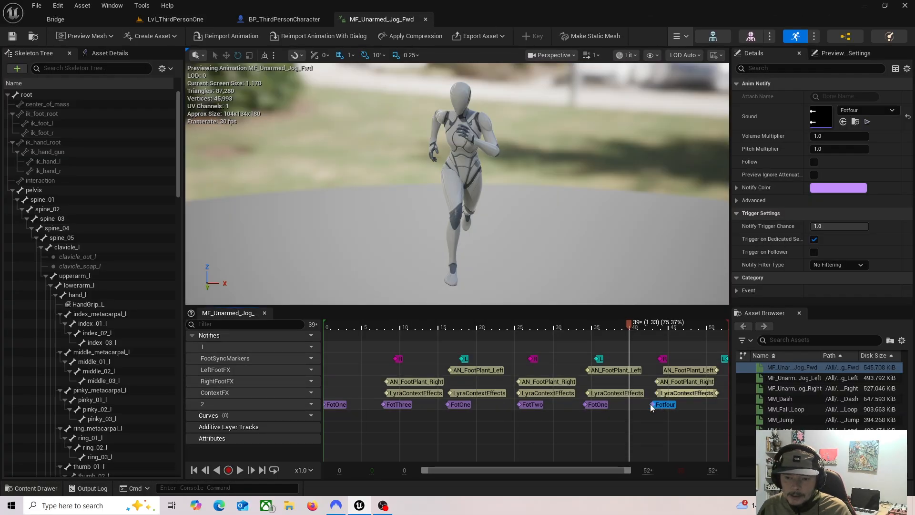
{"action": "left_click", "coordinate": [598, 404]}
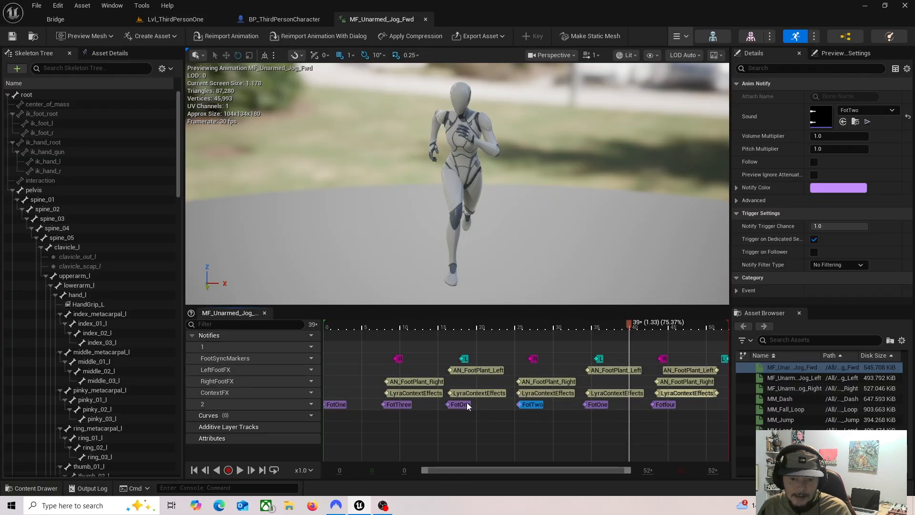
{"action": "left_click", "coordinate": [341, 405]}
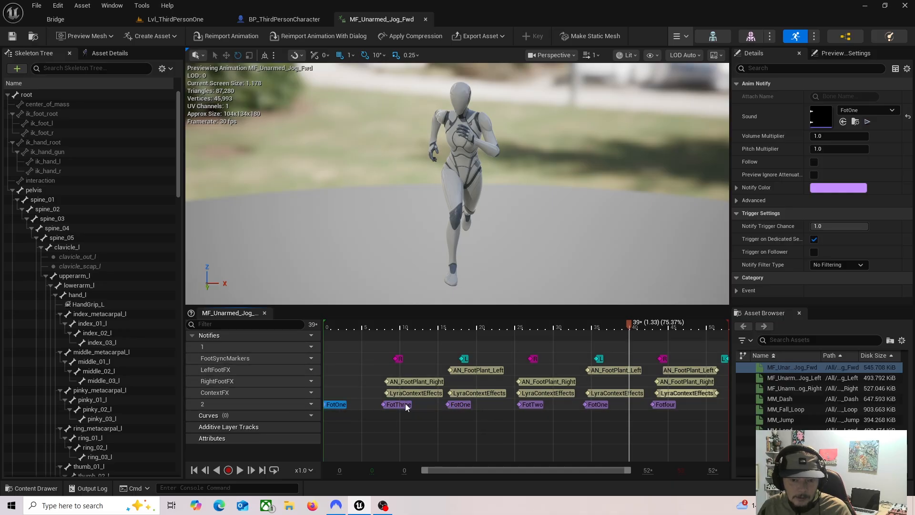
{"action": "left_click", "coordinate": [460, 404]}
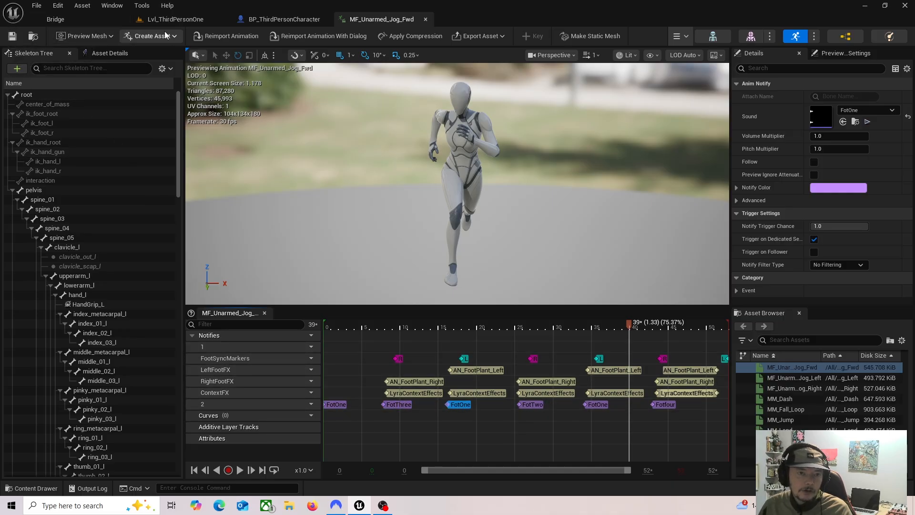
Step: Create a Sound Cue named walksteps in the sfx content folder
{"action": "left_click", "coordinate": [175, 19]}
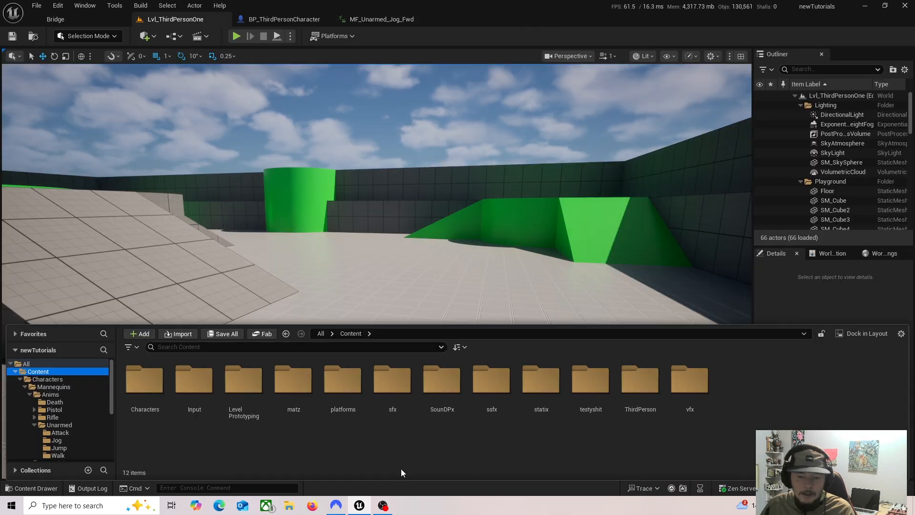
{"action": "double_click", "coordinate": [394, 382]}
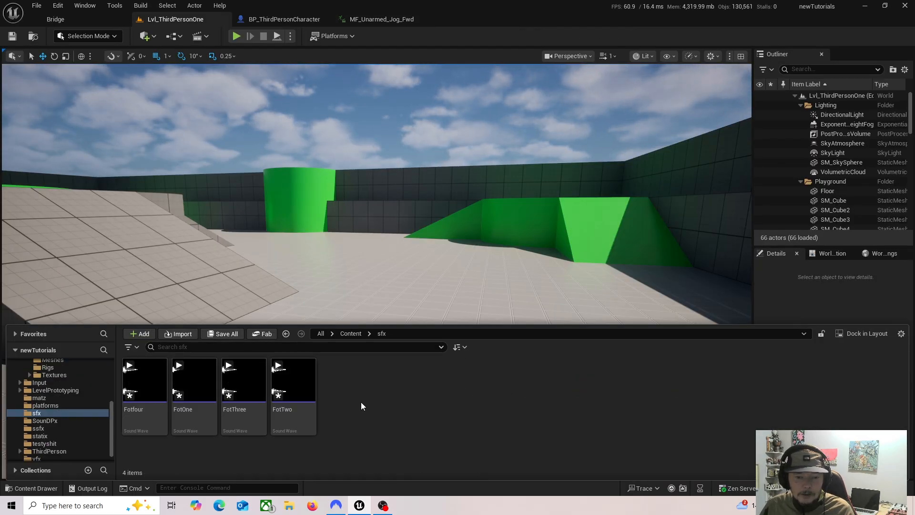
{"action": "right_click", "coordinate": [361, 401]}
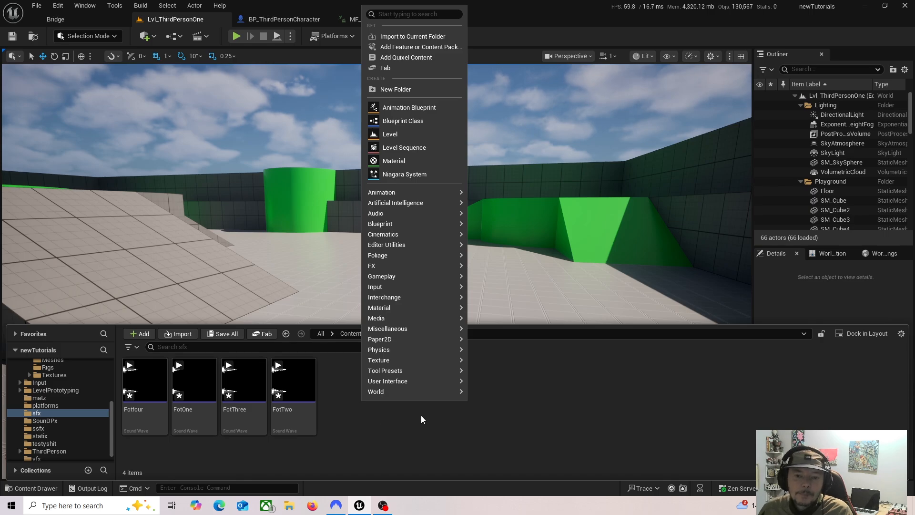
{"action": "left_click", "coordinate": [433, 213]}
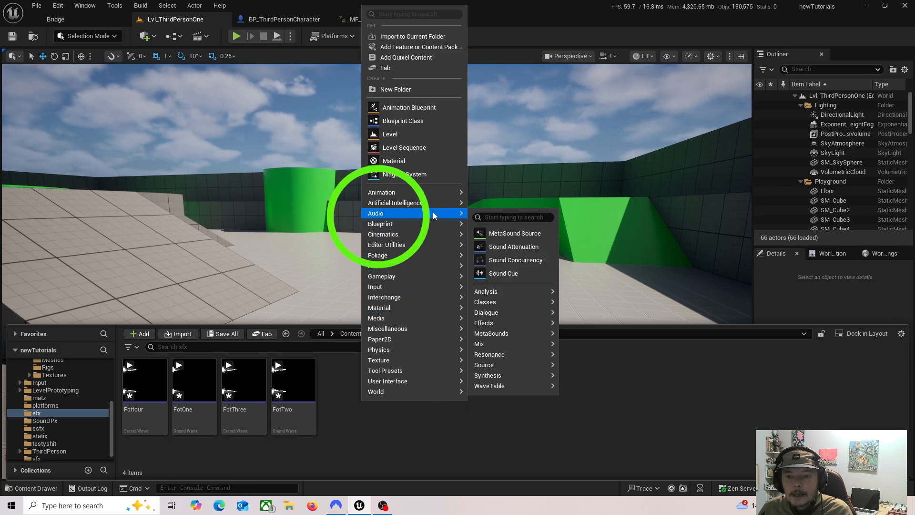
{"action": "left_click", "coordinate": [509, 273]}
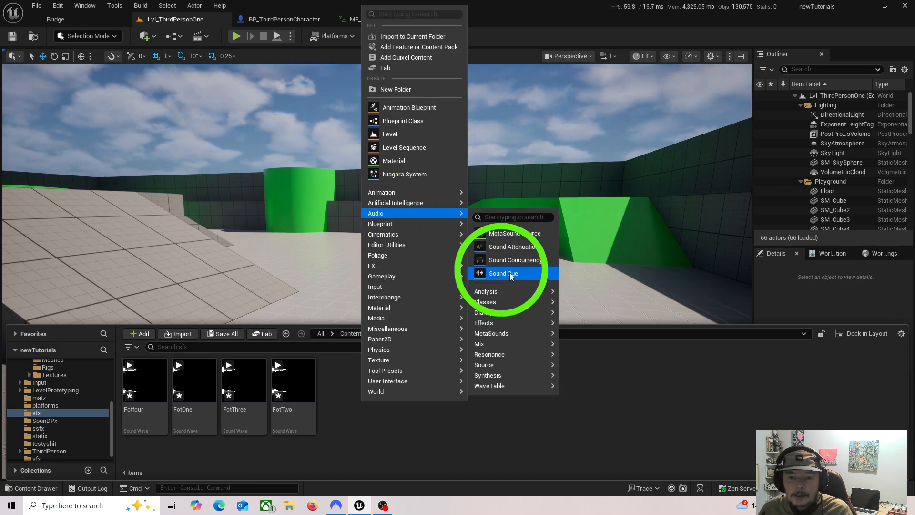
{"action": "type", "text": "wa"}
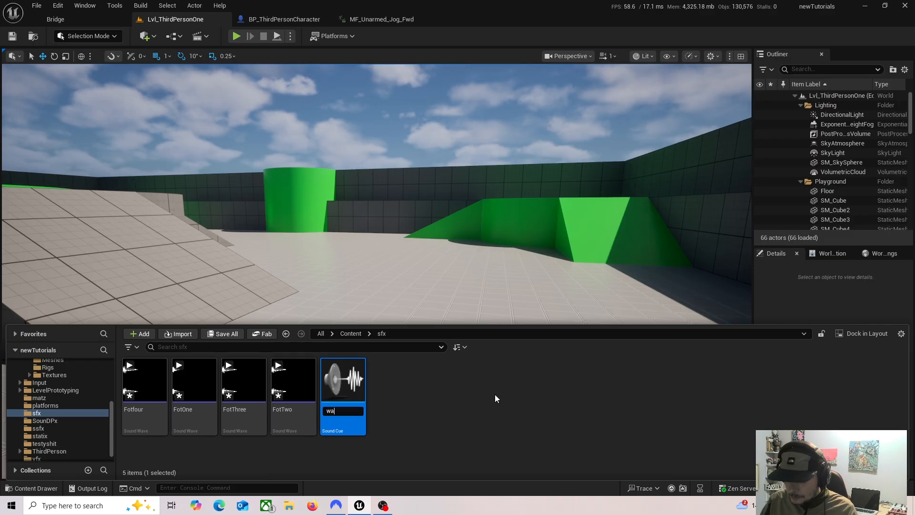
{"action": "type", "text": "lksteps"}
{"action": "key", "text": "Return"}
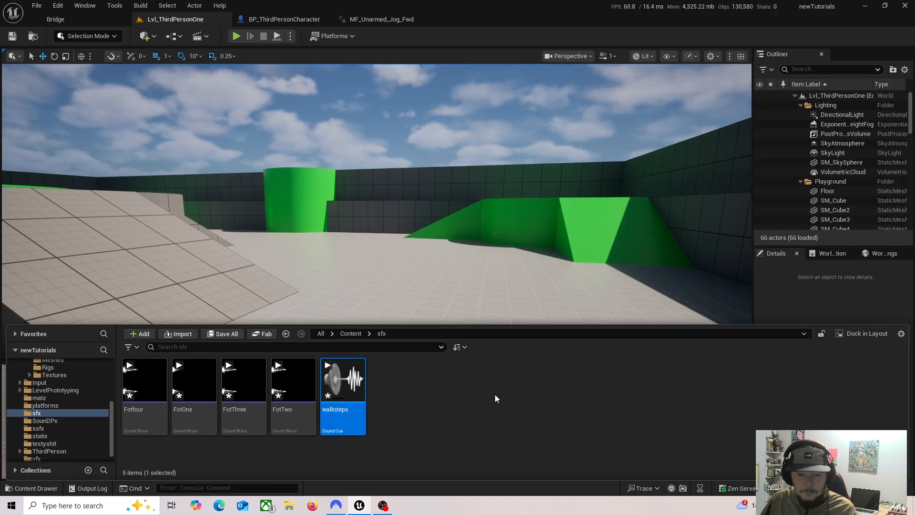
Step: Open the walksteps cue and add Fotfour, FotOne, FotThree and FotTwo from the sfx folder as wave players
{"action": "double_click", "coordinate": [346, 419]}
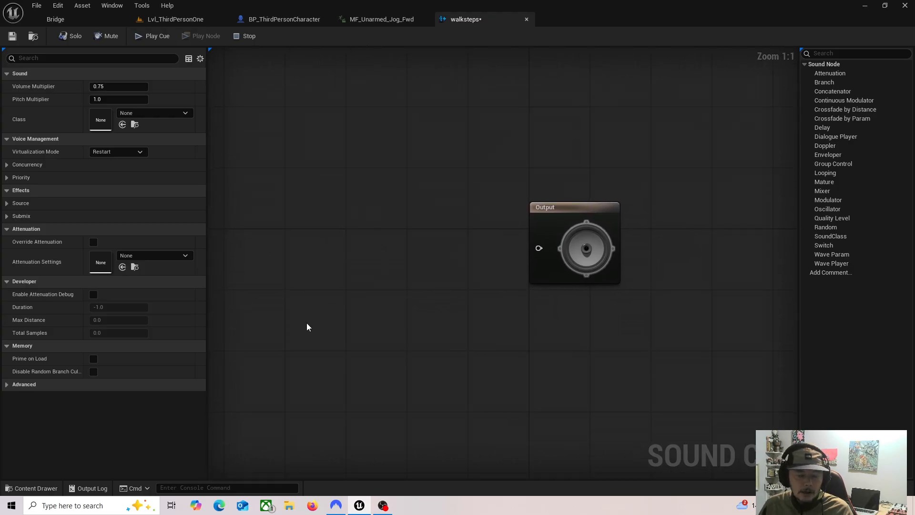
{"action": "left_click", "coordinate": [32, 488]}
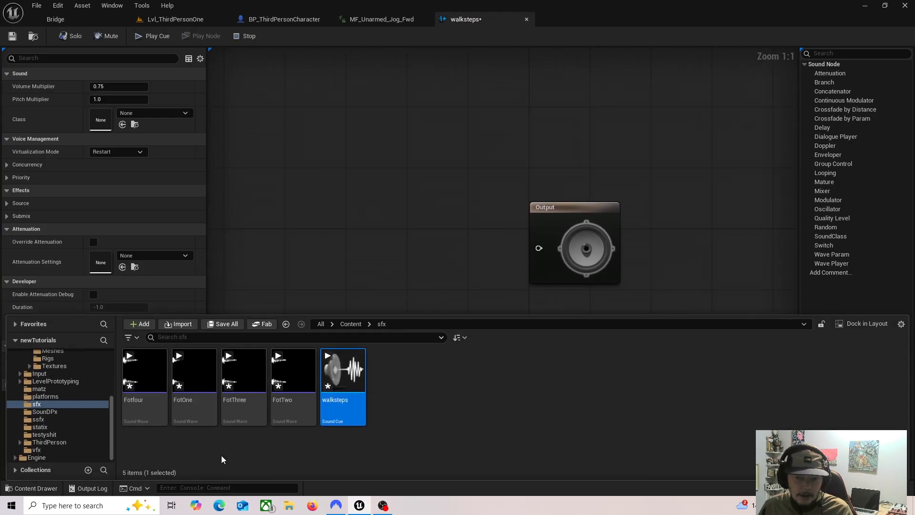
{"action": "left_click", "coordinate": [153, 406]}
{"action": "left_click", "coordinate": [296, 404], "text": "shift"}
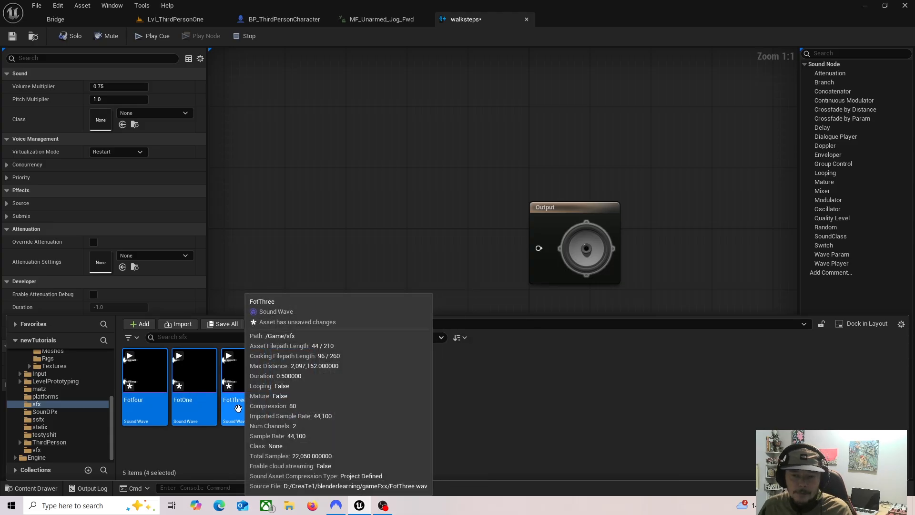
{"action": "left_click_drag", "start_coordinate": [238, 409], "coordinate": [373, 222]}
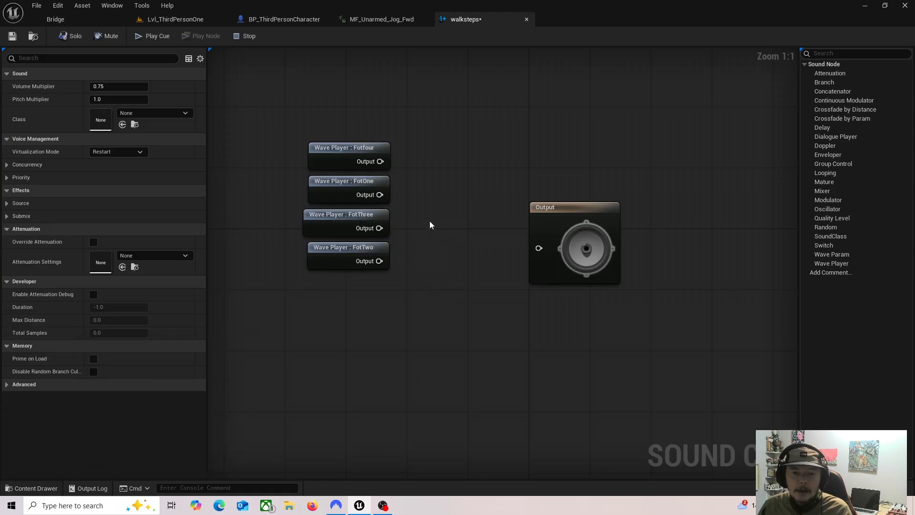
Step: Move the Output node farther from the wave players and add a Random node fed by the Fotfour wave player
{"action": "left_click_drag", "start_coordinate": [562, 210], "coordinate": [590, 182]}
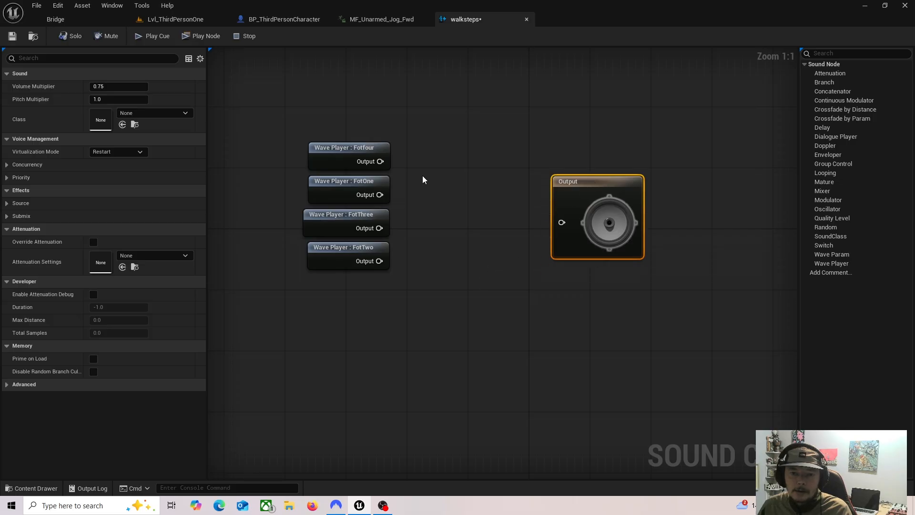
{"action": "left_click_drag", "start_coordinate": [380, 161], "coordinate": [437, 192]}
{"action": "left_click", "coordinate": [372, 161]}
{"action": "type", "text": "ra"}
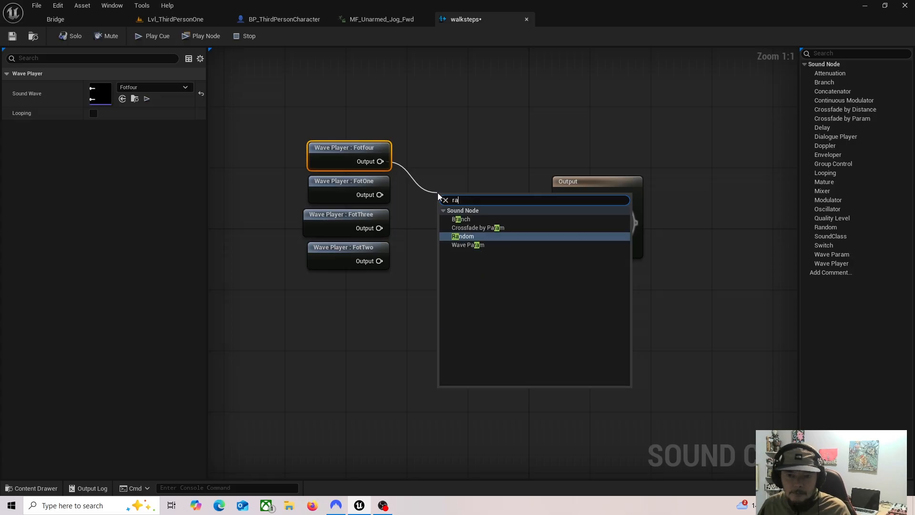
{"action": "left_click", "coordinate": [463, 236]}
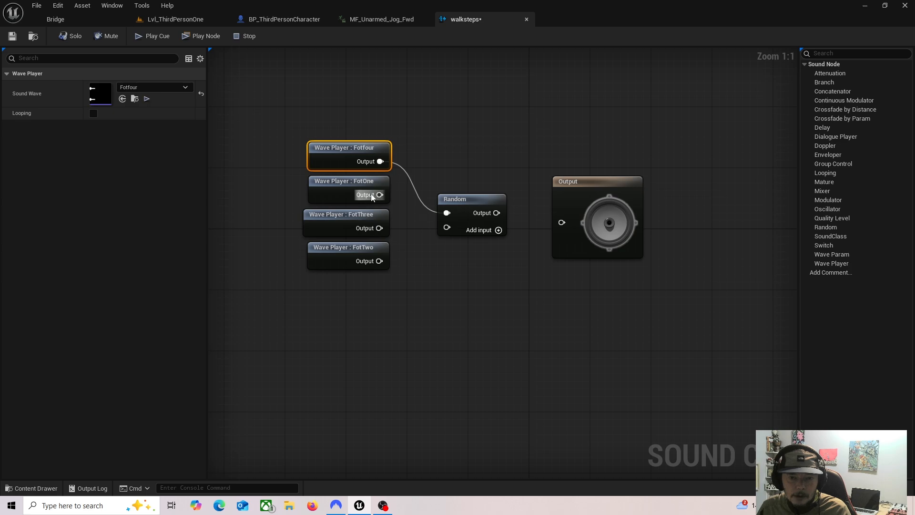
Step: Add two inputs to the Random node, connect FotOne, FotThree and FotTwo to it, and wire Random into Output
{"action": "left_click", "coordinate": [499, 231]}
{"action": "left_click", "coordinate": [499, 230]}
{"action": "left_click_drag", "start_coordinate": [380, 195], "coordinate": [447, 227]}
{"action": "left_click_drag", "start_coordinate": [379, 228], "coordinate": [445, 242]}
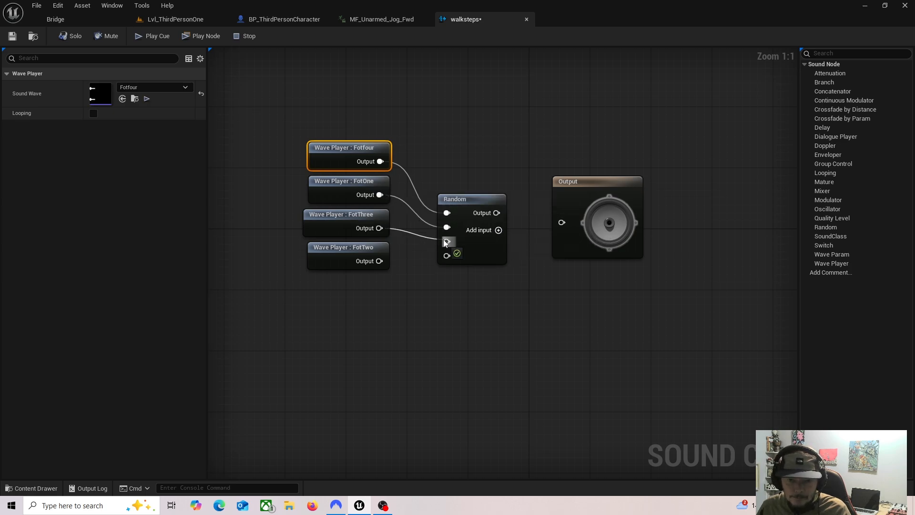
{"action": "left_click_drag", "start_coordinate": [376, 266], "coordinate": [446, 256]}
{"action": "left_click_drag", "start_coordinate": [497, 212], "coordinate": [561, 223]}
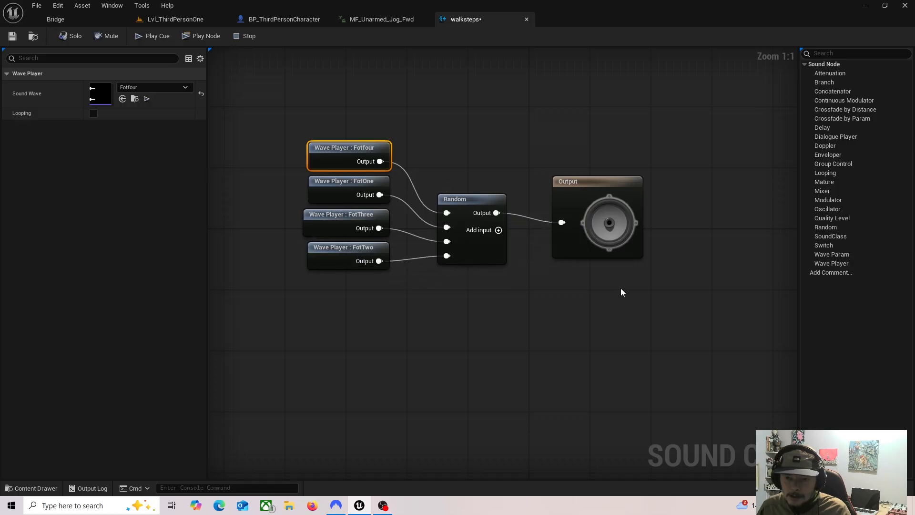
Step: Play the walksteps cue several times to hear its random footsteps, and save it
{"action": "left_click", "coordinate": [155, 39]}
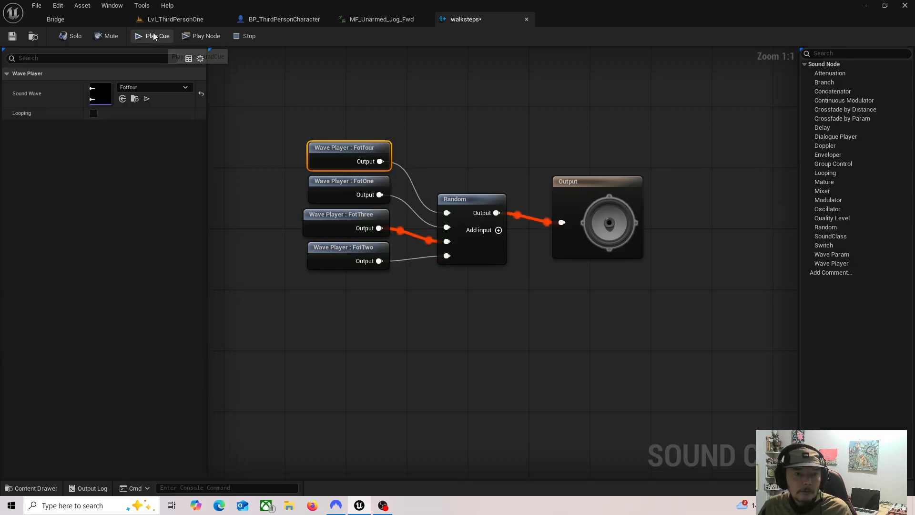
{"action": "left_click", "coordinate": [153, 37]}
{"action": "left_click", "coordinate": [153, 36]}
{"action": "left_click", "coordinate": [154, 37]}
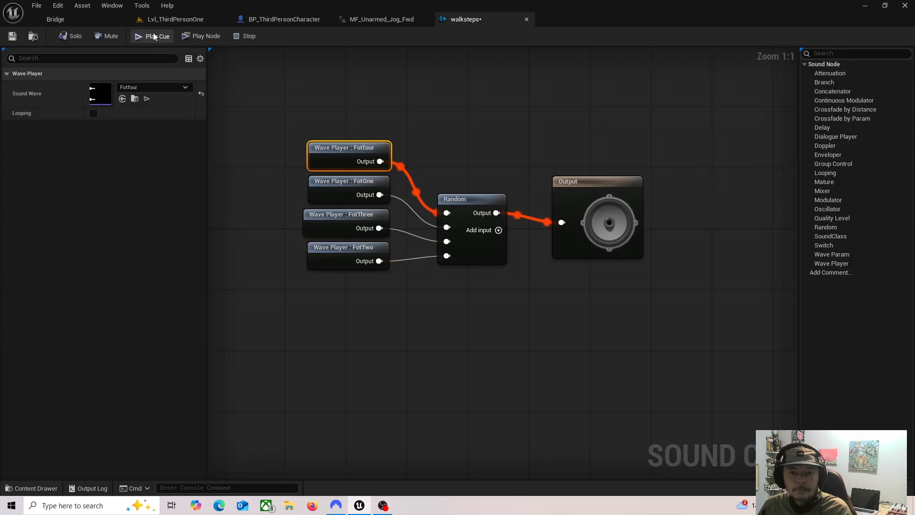
{"action": "left_click", "coordinate": [154, 36]}
{"action": "left_click", "coordinate": [153, 36]}
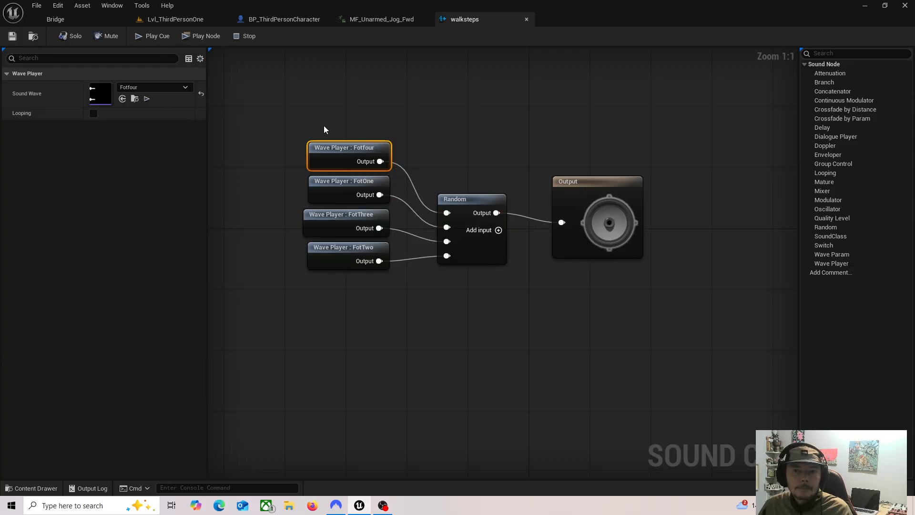
Step: Close the walksteps cue and set the sound of the jog animation's first Play Sound notify, at frame 0, to walksteps
{"action": "left_click", "coordinate": [526, 19]}
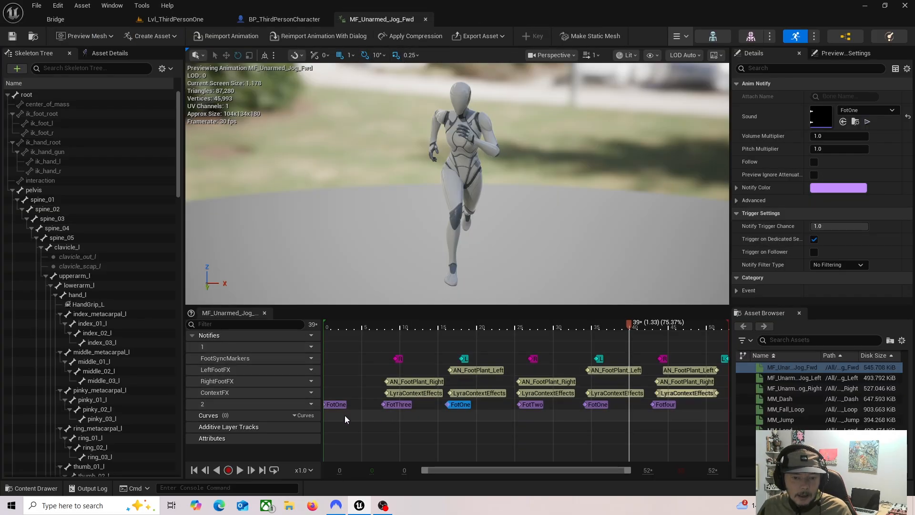
{"action": "left_click", "coordinate": [337, 404]}
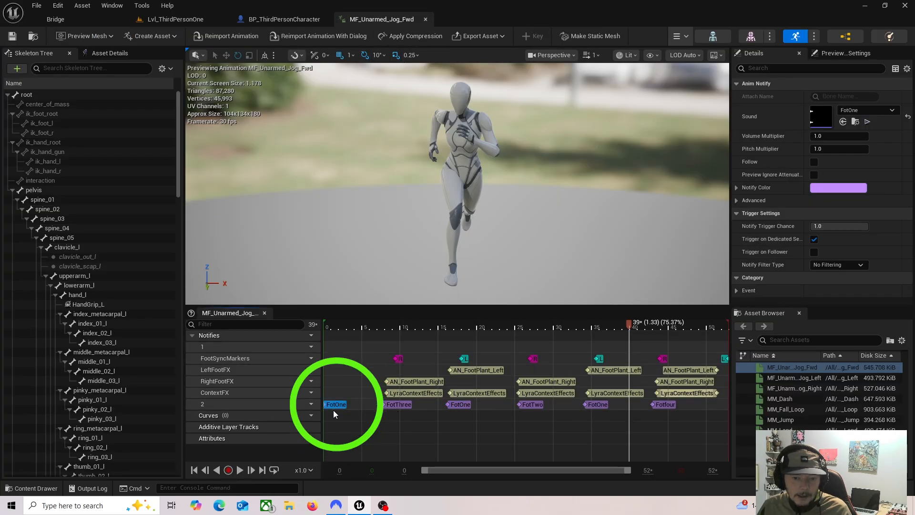
{"action": "left_click", "coordinate": [33, 487]}
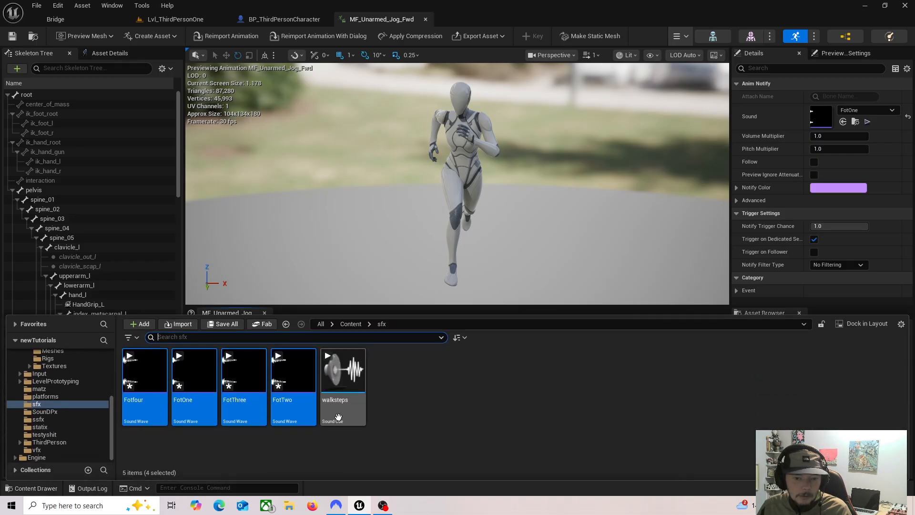
{"action": "left_click", "coordinate": [343, 384]}
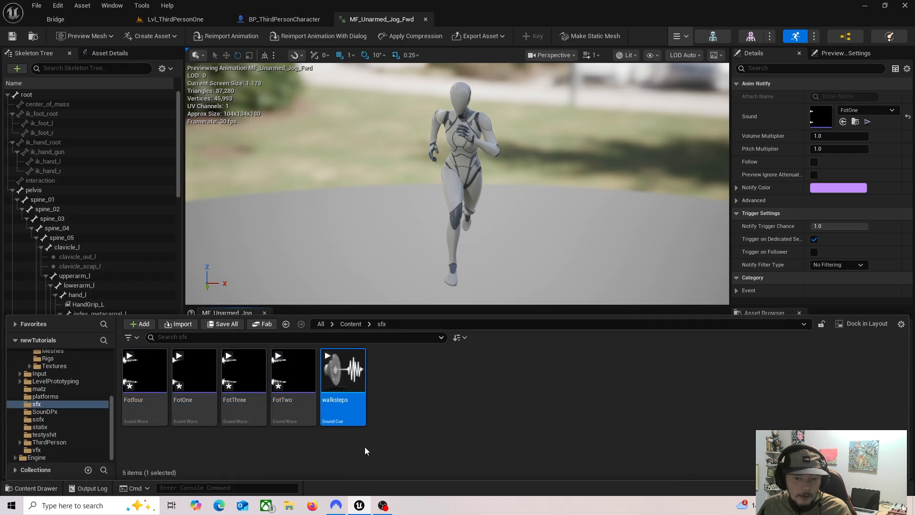
{"action": "left_click", "coordinate": [391, 19]}
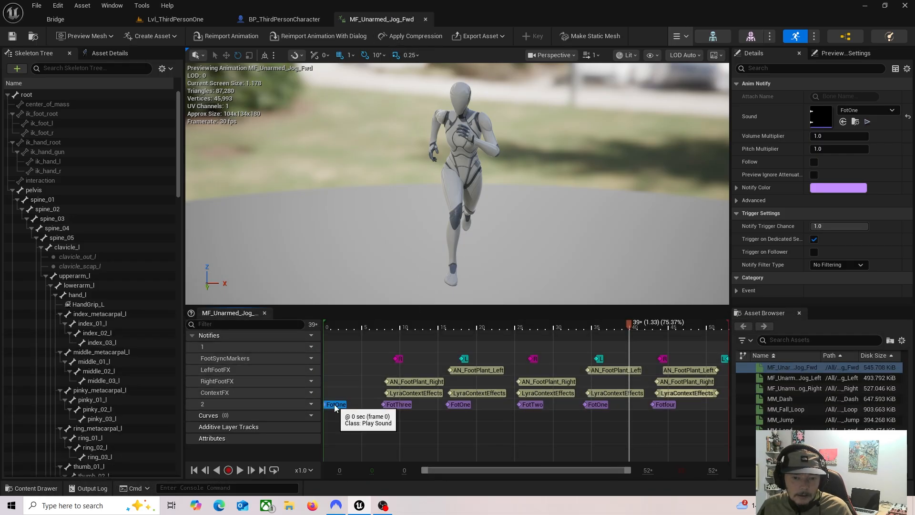
{"action": "left_click", "coordinate": [893, 115]}
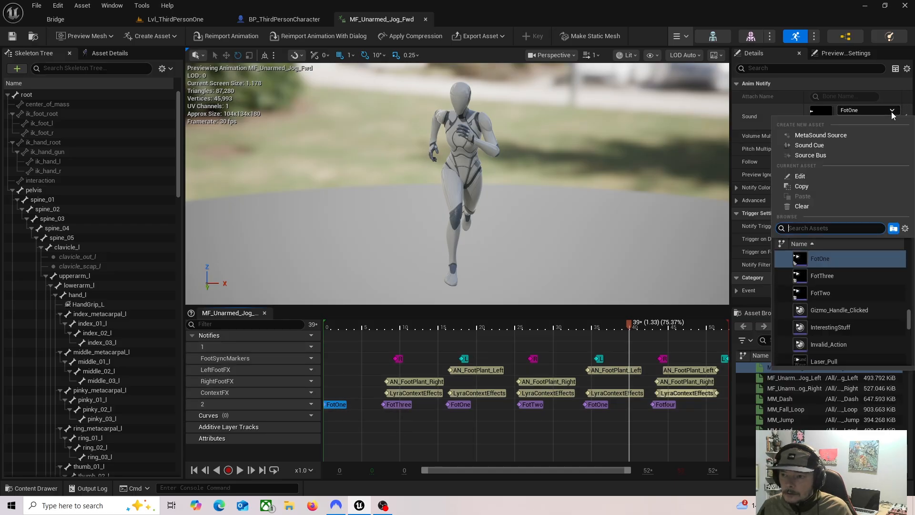
{"action": "type", "text": "wal"}
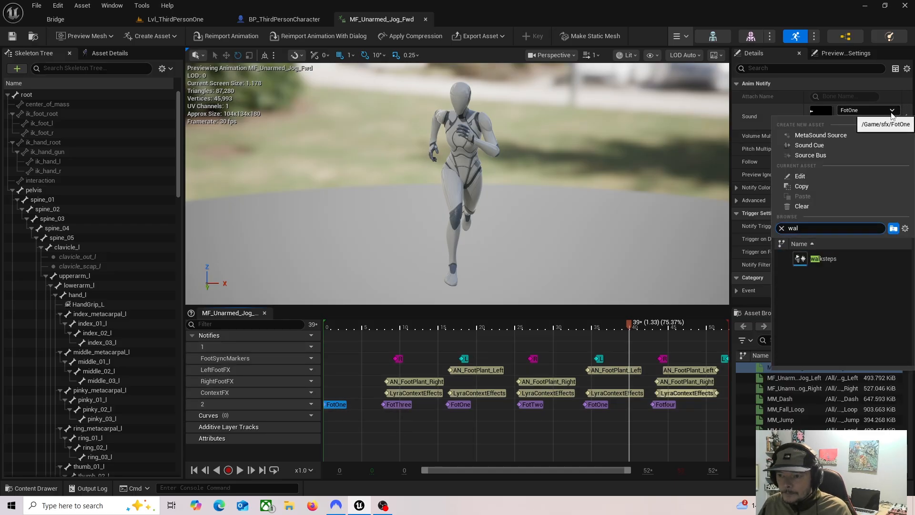
{"action": "left_click", "coordinate": [819, 260]}
Step: Set the sound of the five remaining footstep notifies on track 2 to walksteps, all at once
{"action": "left_click", "coordinate": [402, 407]}
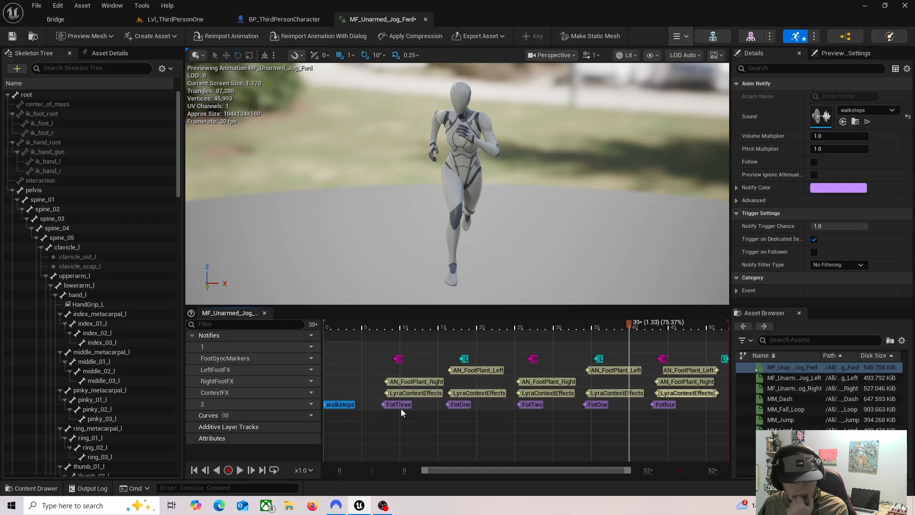
{"action": "left_click", "coordinate": [460, 405], "text": "ctrl"}
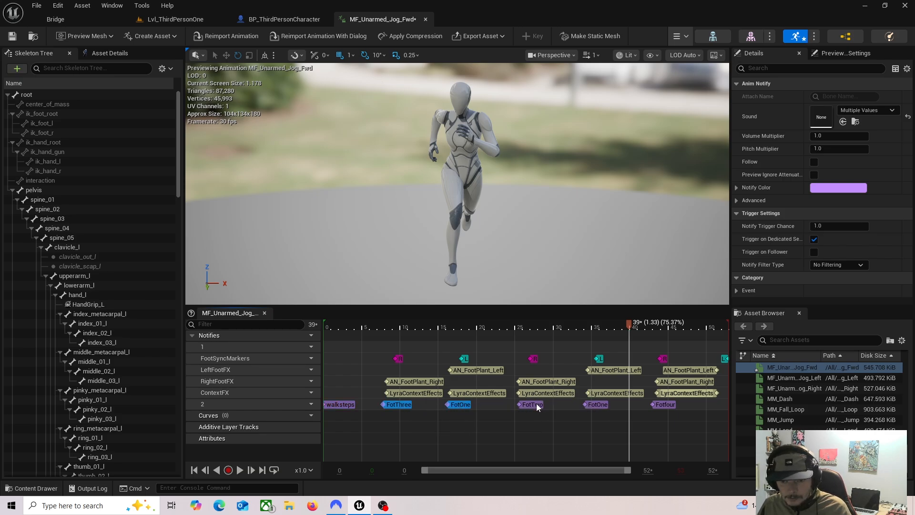
{"action": "left_click", "coordinate": [533, 405], "text": "ctrl"}
{"action": "left_click", "coordinate": [596, 405], "text": "ctrl"}
{"action": "left_click", "coordinate": [665, 404], "text": "ctrl"}
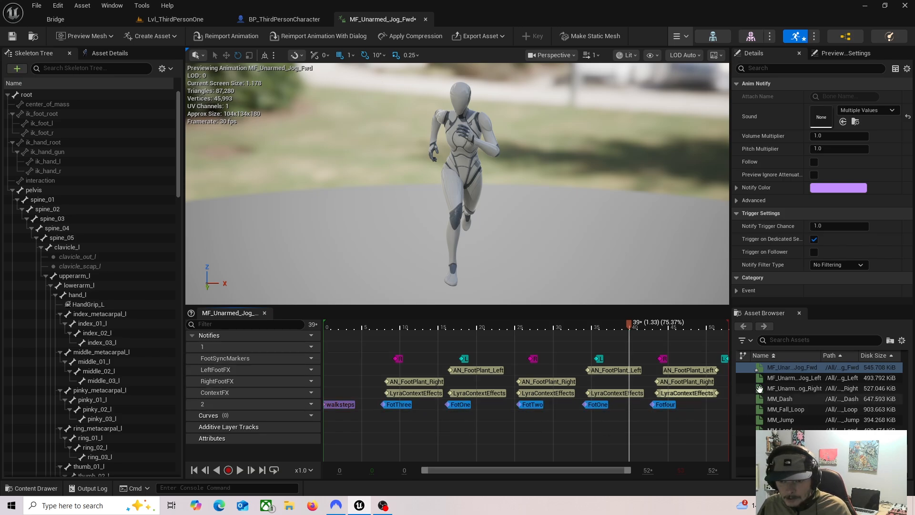
{"action": "left_click", "coordinate": [891, 110]}
{"action": "type", "text": "wal"}
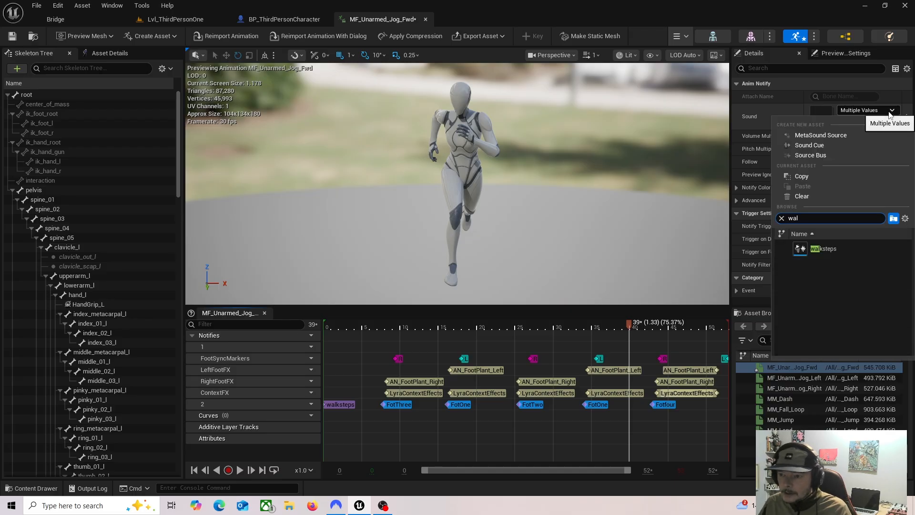
{"action": "left_click", "coordinate": [835, 251]}
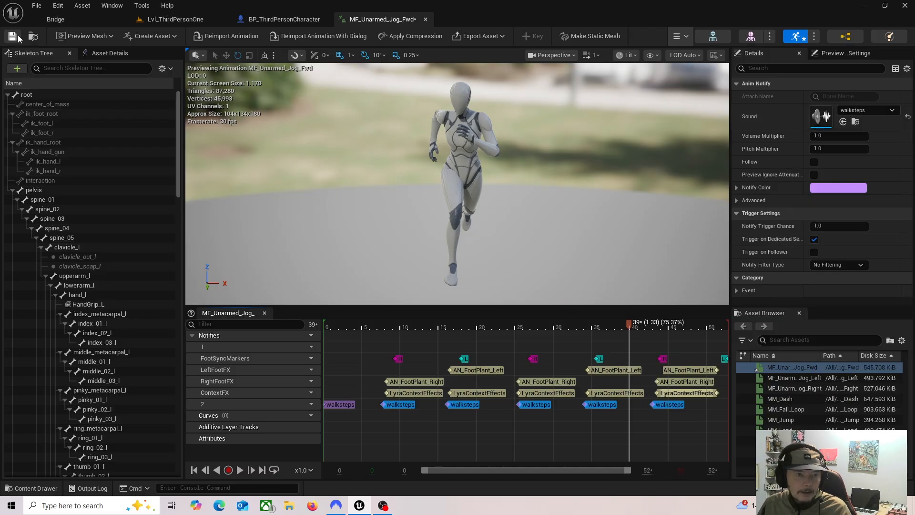
Step: Play the Lvl_ThirdPersonOne level and run the character forward to hear the randomized footsteps
{"action": "left_click", "coordinate": [176, 19]}
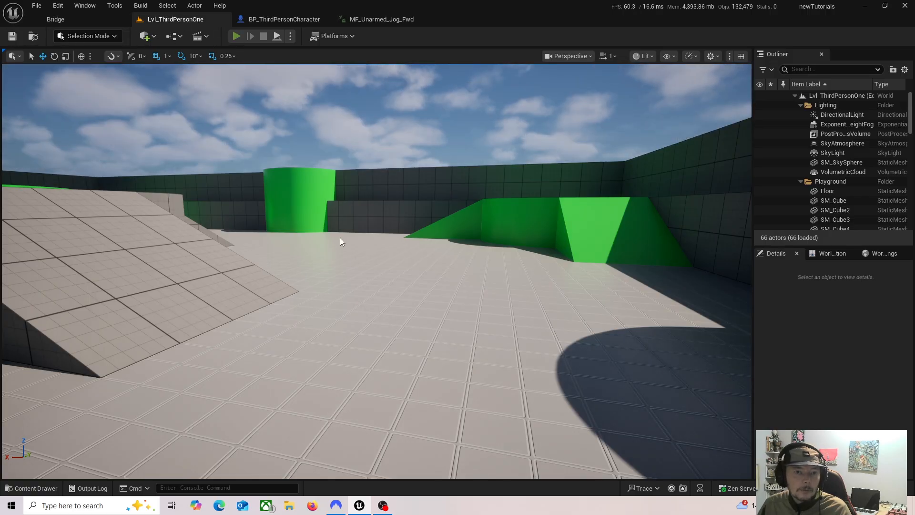
{"action": "key", "text": "alt+p"}
{"action": "key", "text": "w"}
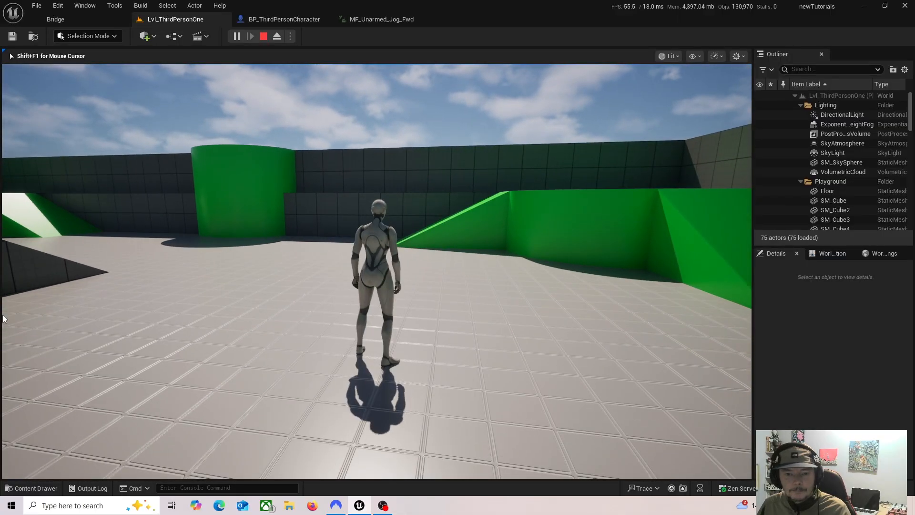
Step: Enable Follow on the second walksteps notify, at frame 8, in the MF_Unarmed_Jog_Fwd animation
{"action": "left_click", "coordinate": [386, 19]}
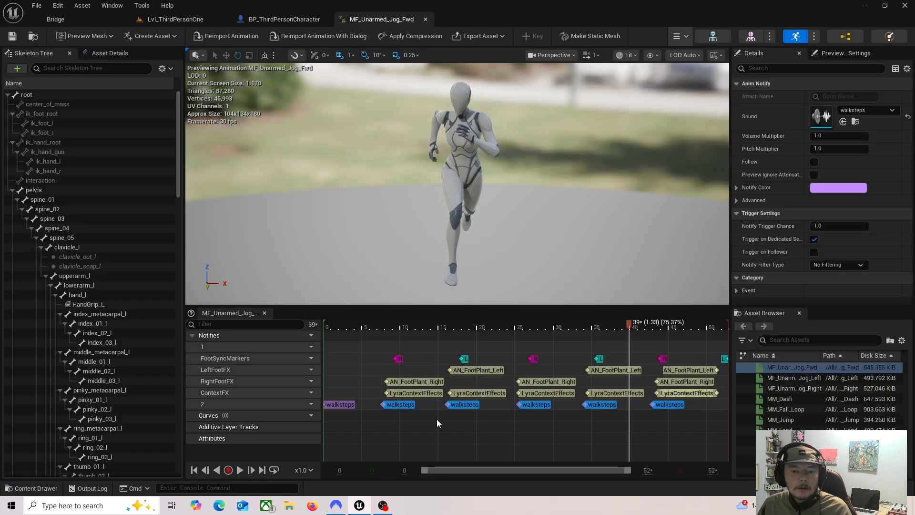
{"action": "left_click", "coordinate": [398, 404]}
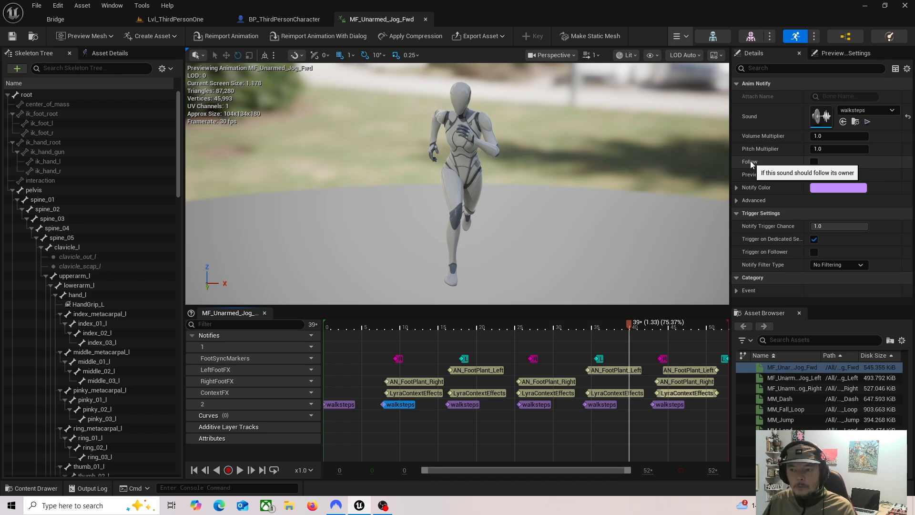
{"action": "left_click", "coordinate": [814, 163]}
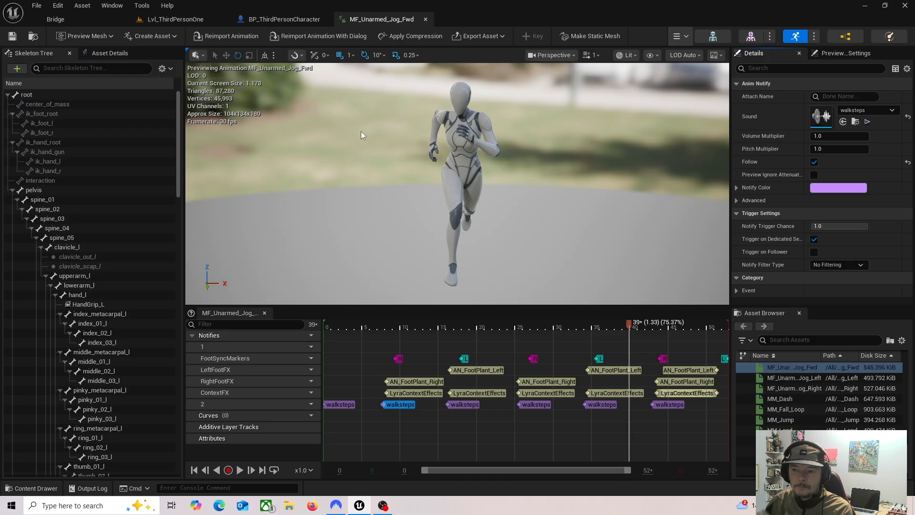
Step: Open the walksteps cue from the sfx folder, examine its Attenuation Settings choices, and close the cue unchanged
{"action": "left_click", "coordinate": [196, 21]}
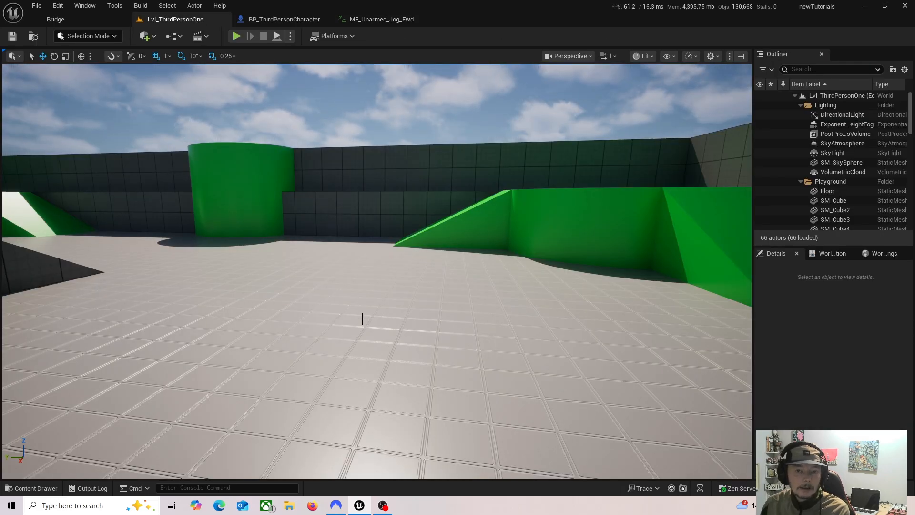
{"action": "left_click", "coordinate": [9, 488]}
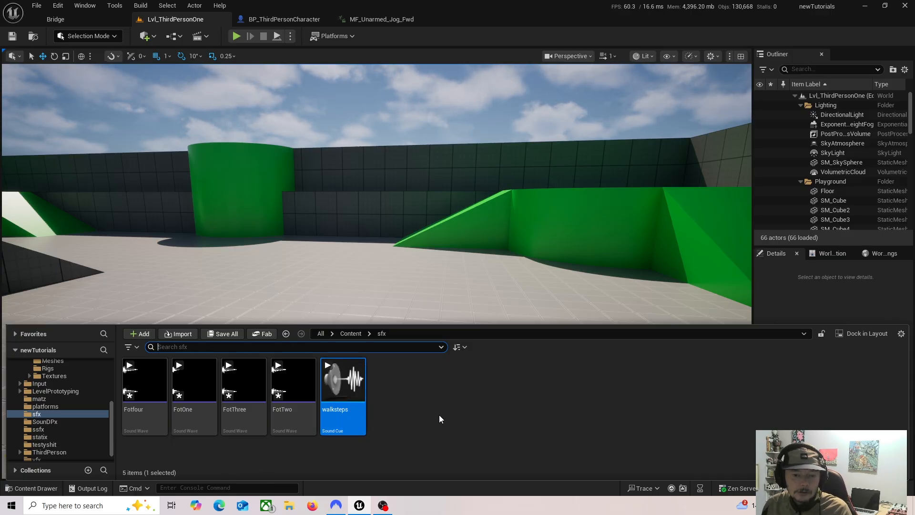
{"action": "left_click", "coordinate": [395, 420]}
{"action": "left_click", "coordinate": [333, 414]}
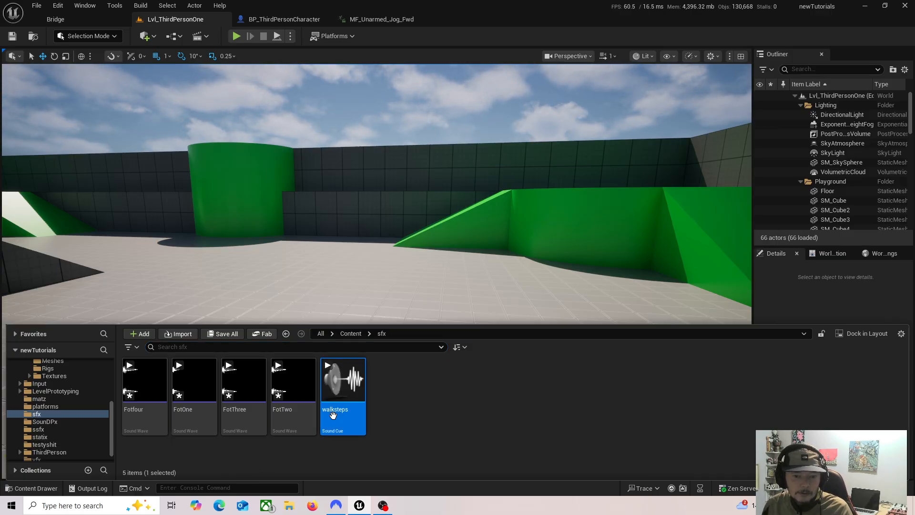
{"action": "double_click", "coordinate": [344, 431]}
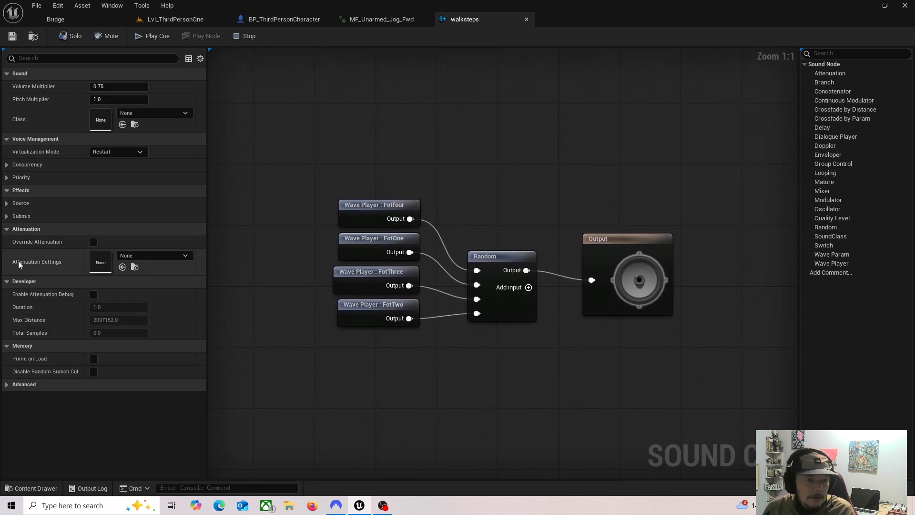
{"action": "left_click", "coordinate": [185, 257]}
{"action": "left_click", "coordinate": [185, 257]}
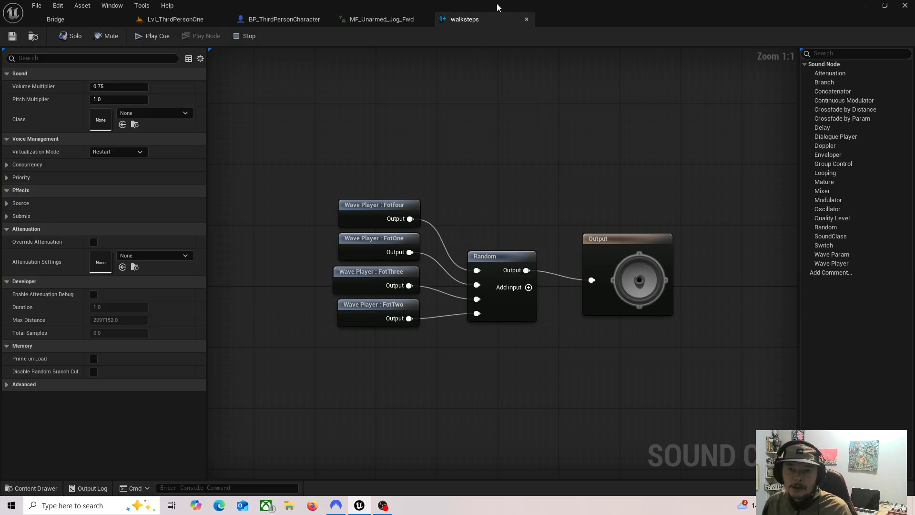
{"action": "left_click", "coordinate": [526, 19]}
Step: Create a Sound Attenuation asset named closedistance in the sfx folder
{"action": "left_click", "coordinate": [193, 19]}
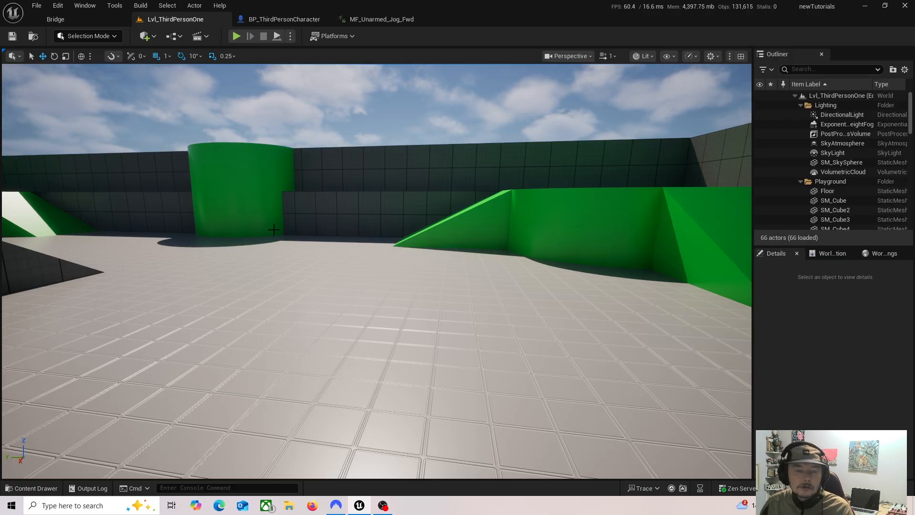
{"action": "left_click", "coordinate": [34, 488]}
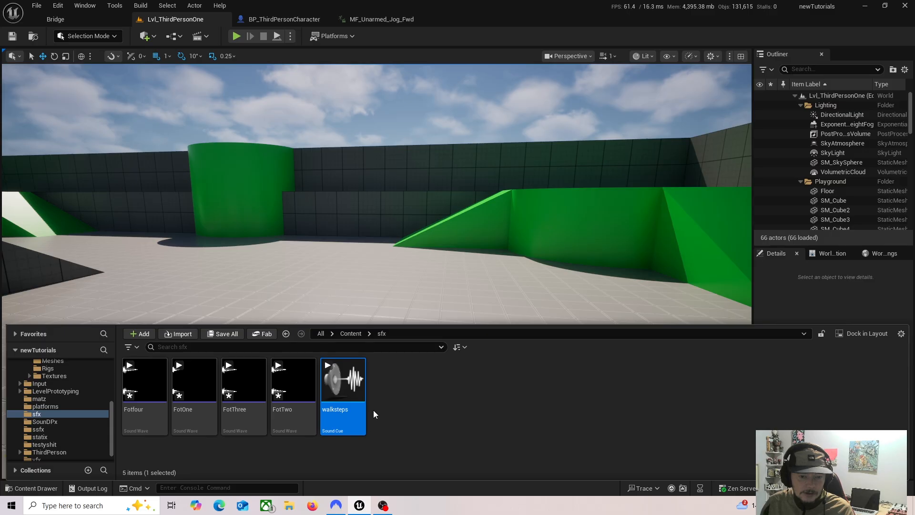
{"action": "right_click", "coordinate": [427, 406]}
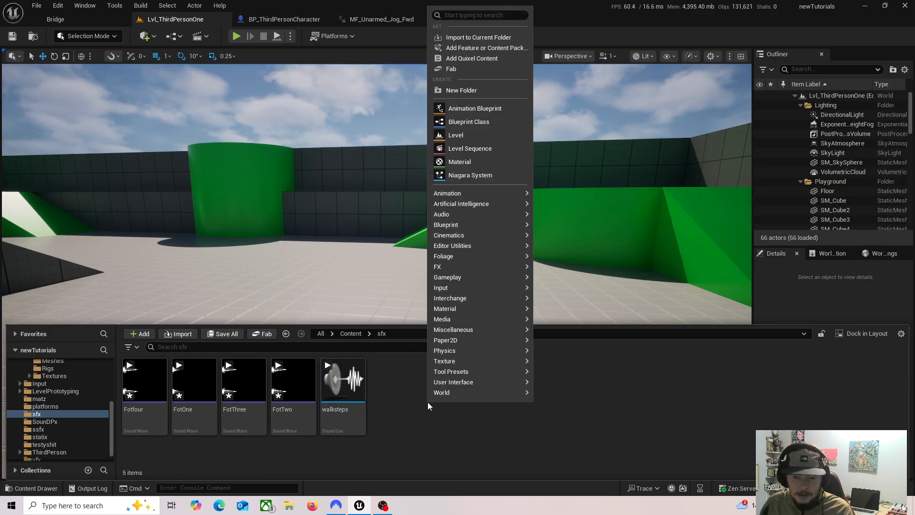
{"action": "right_click", "coordinate": [395, 413]}
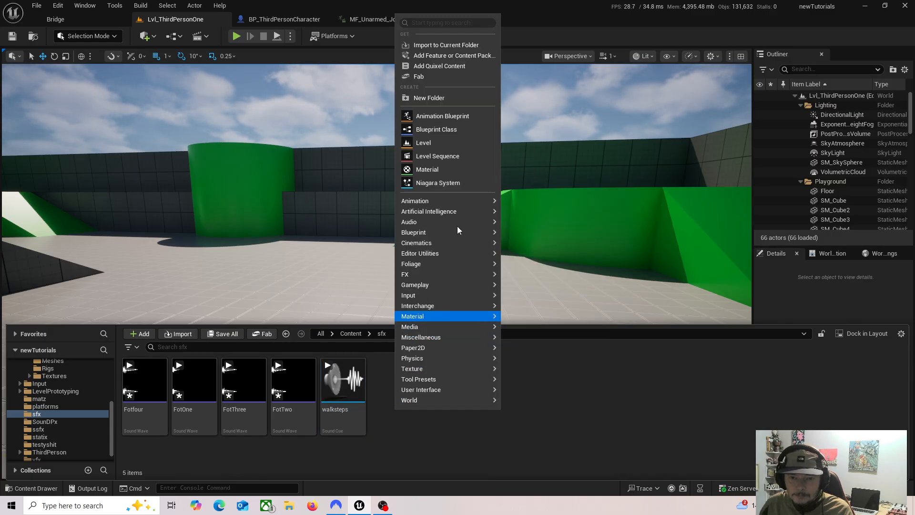
{"action": "mouse_move", "coordinate": [453, 222]}
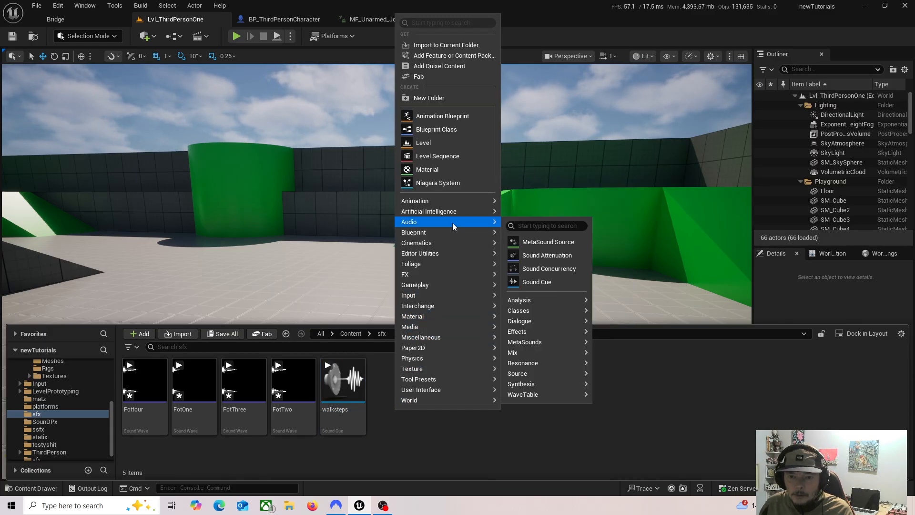
{"action": "left_click", "coordinate": [541, 256]}
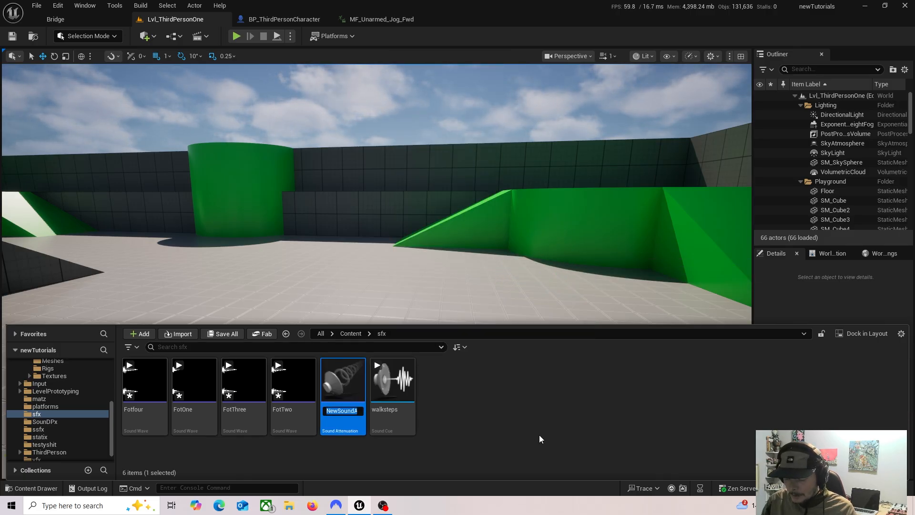
{"action": "type", "text": "ce"}
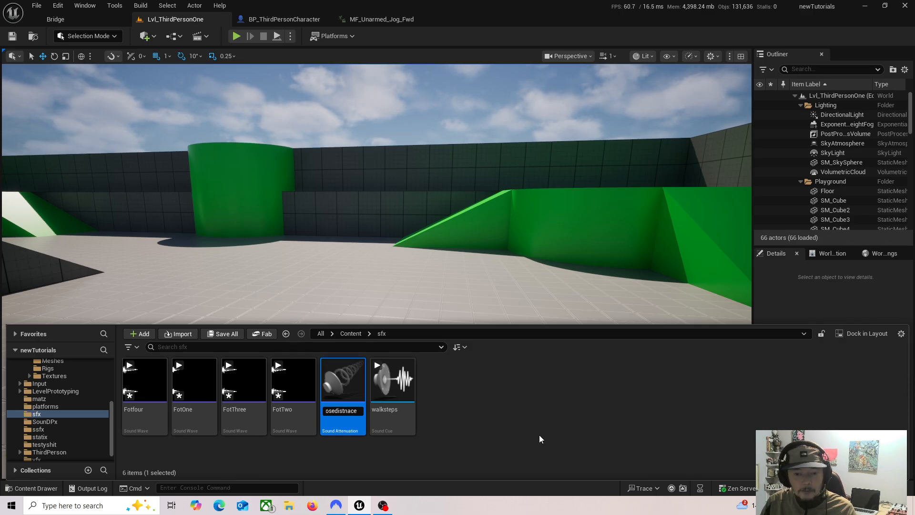
{"action": "type", "text": "losedistnac"}
{"action": "key", "text": "BackSpace"}
{"action": "key", "text": "BackSpace"}
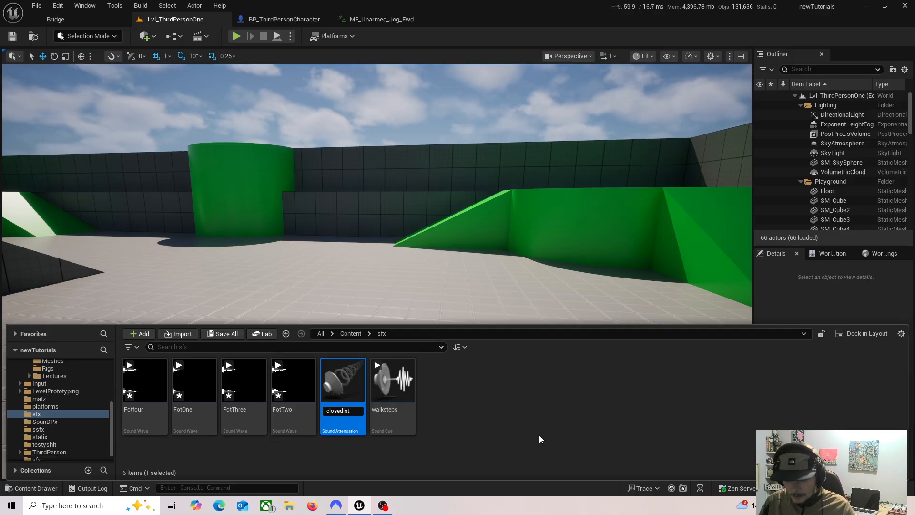
{"action": "type", "text": "nc"}
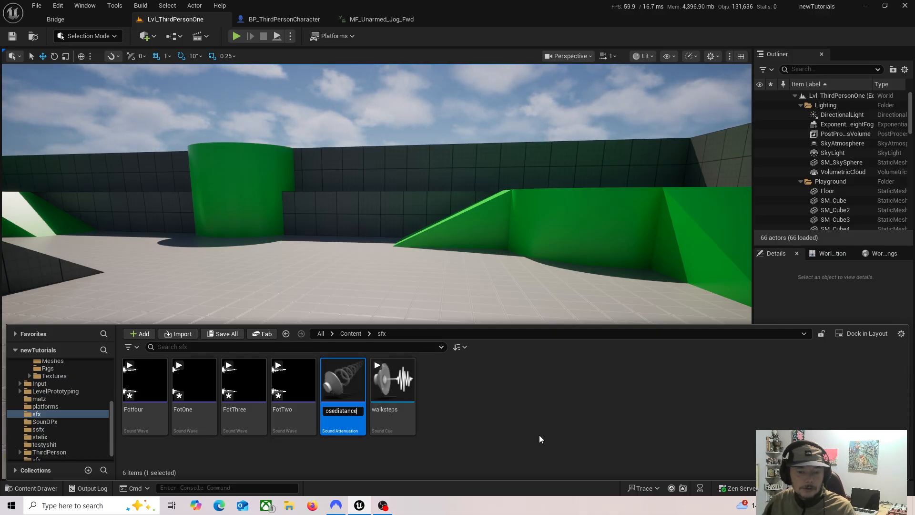
{"action": "type", "text": "e"}
{"action": "key", "text": "Return"}
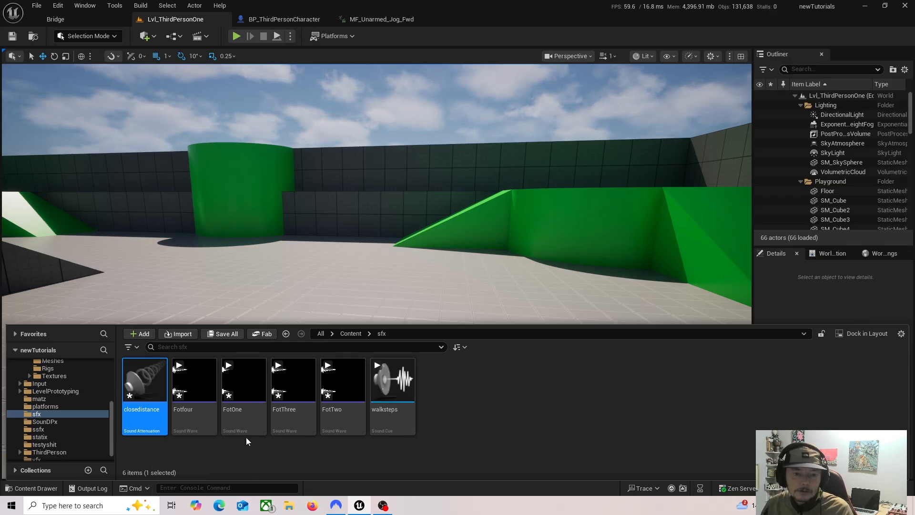
Step: Open the closedistance asset and set its Attenuation Function to Natural Sound
{"action": "key", "text": "Return"}
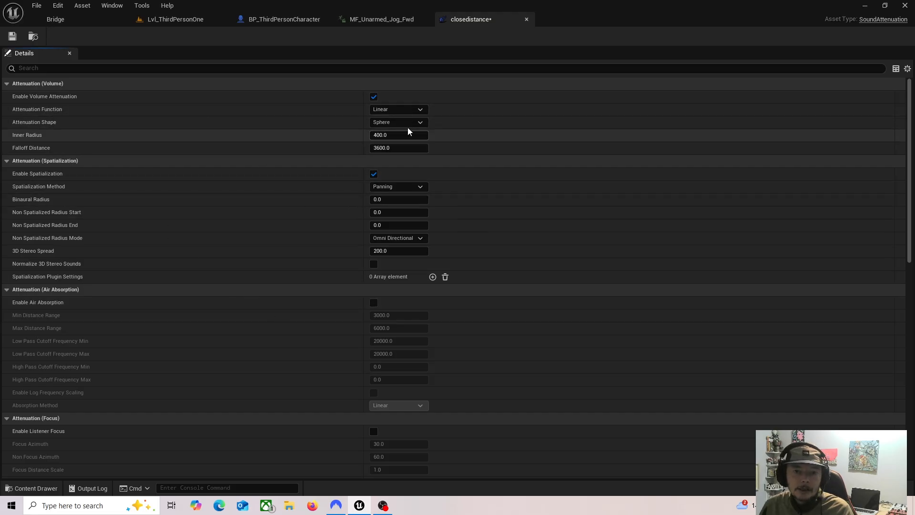
{"action": "left_click", "coordinate": [418, 111]}
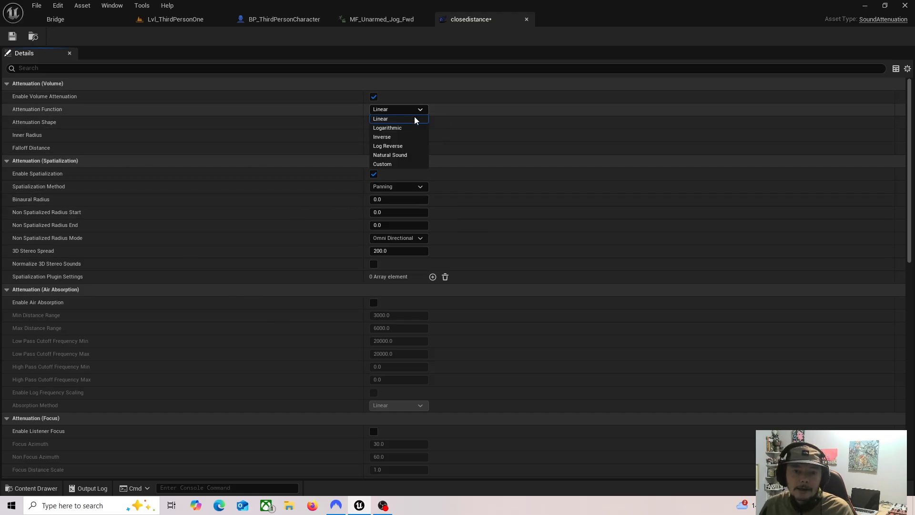
{"action": "left_click", "coordinate": [413, 155]}
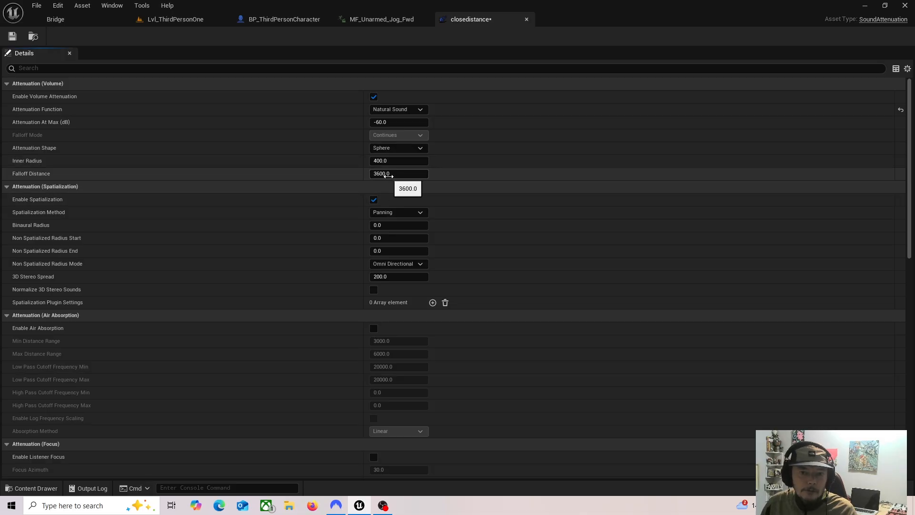
Step: Set the Falloff Distance of the closedistance attenuation to 1000 and save the asset
{"action": "left_click", "coordinate": [386, 174]}
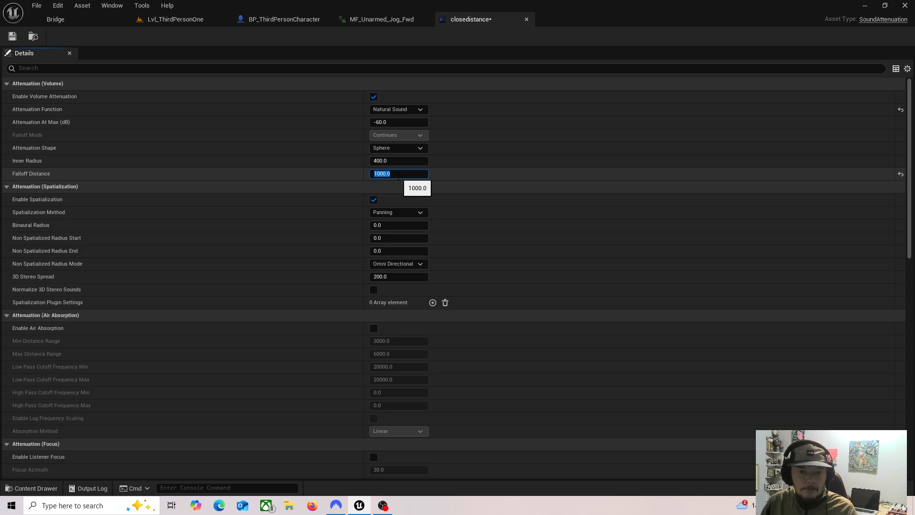
{"action": "left_click", "coordinate": [12, 36]}
Step: Open the walksteps cue from the sfx folder, review its nodes, and assign closedistance as its Attenuation Settings
{"action": "left_click", "coordinate": [175, 19]}
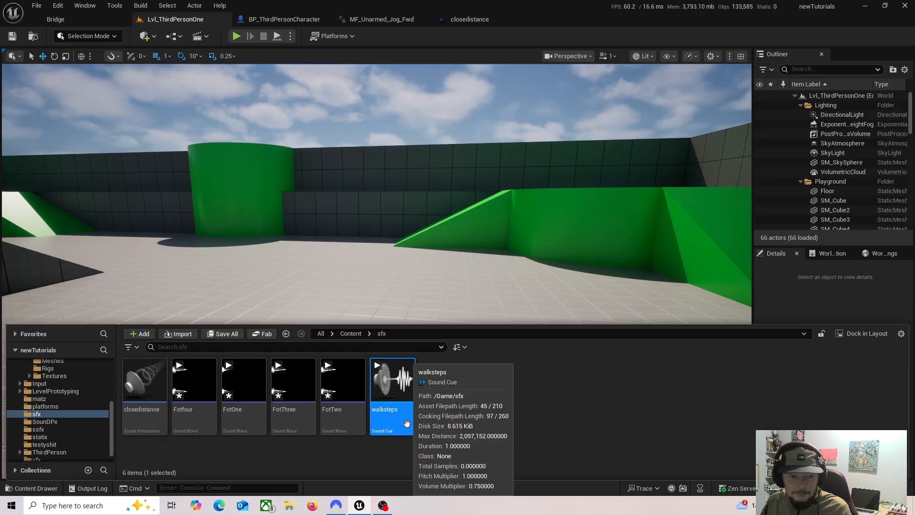
{"action": "double_click", "coordinate": [393, 386]}
{"action": "left_click", "coordinate": [620, 239]}
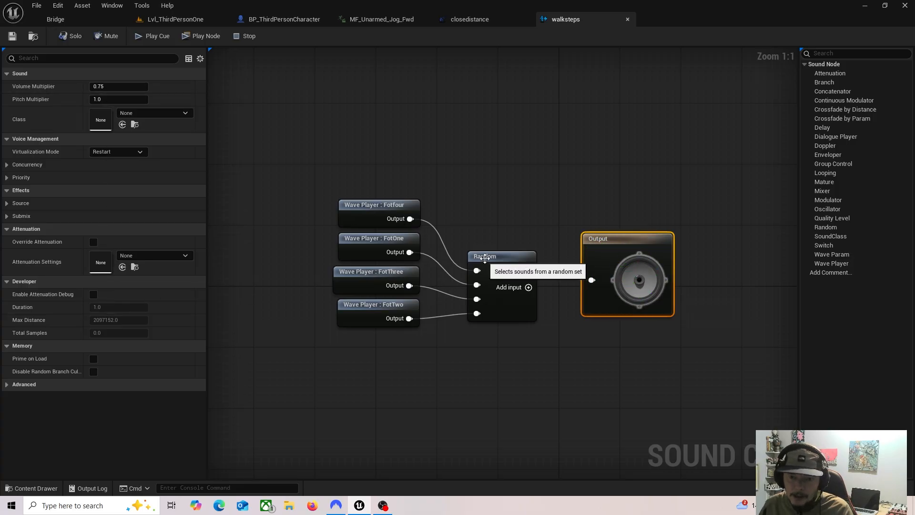
{"action": "left_click", "coordinate": [486, 257]}
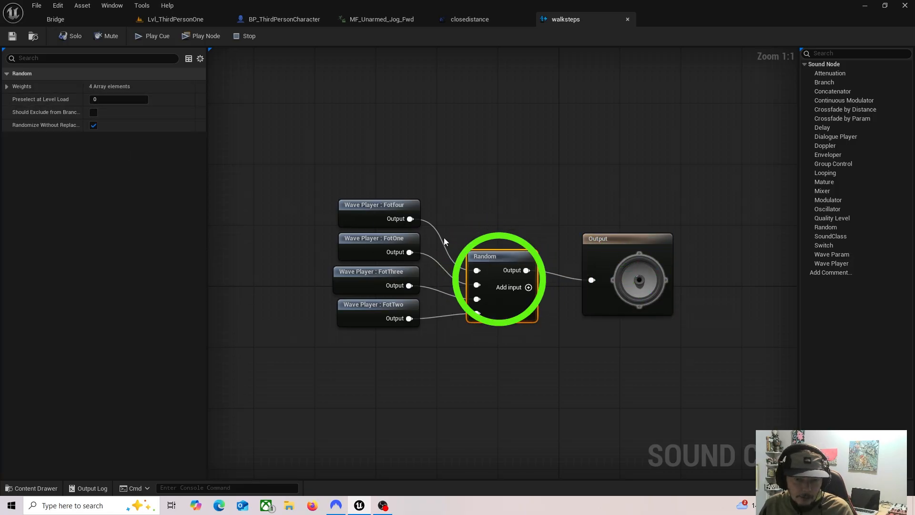
{"action": "left_click", "coordinate": [385, 205]}
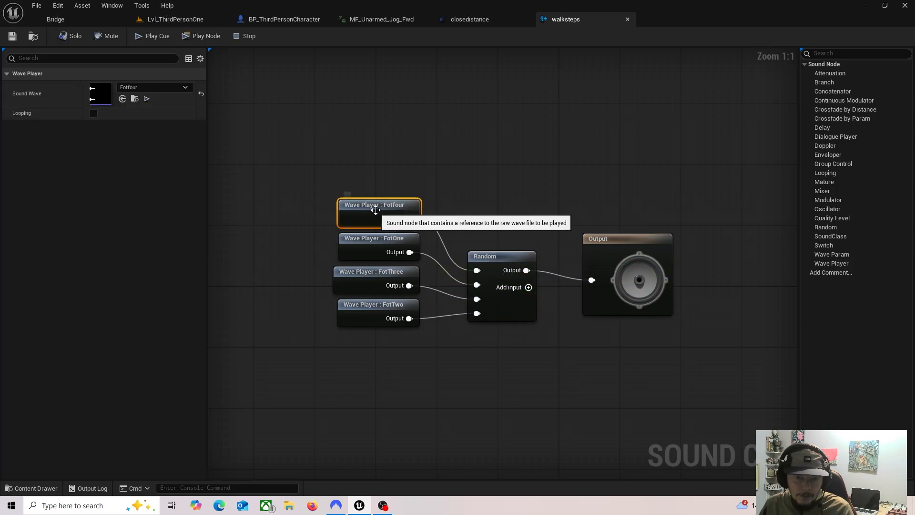
{"action": "left_click", "coordinate": [363, 241]}
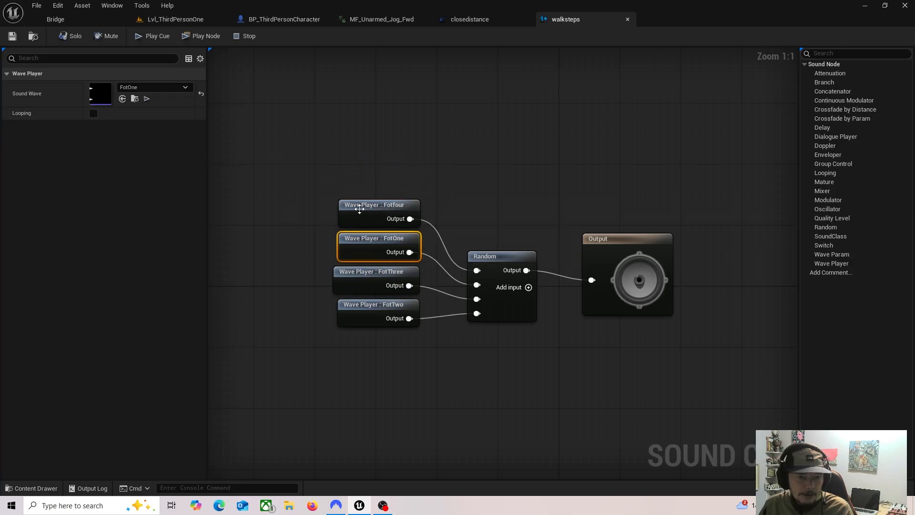
{"action": "left_click", "coordinate": [615, 240]}
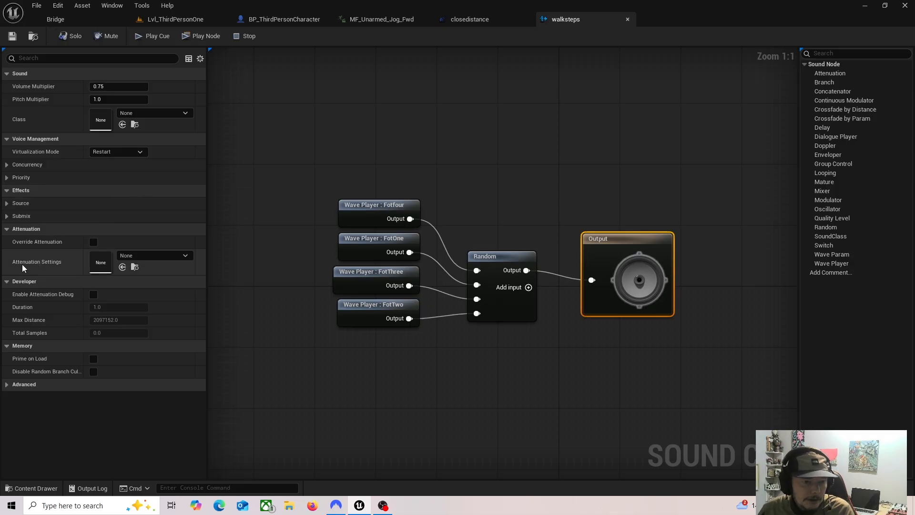
{"action": "left_click", "coordinate": [186, 256]}
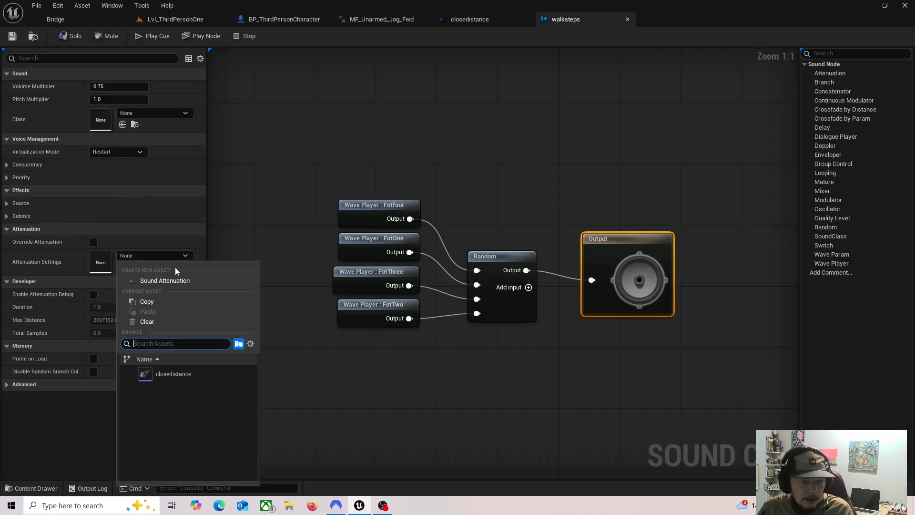
{"action": "left_click", "coordinate": [180, 374]}
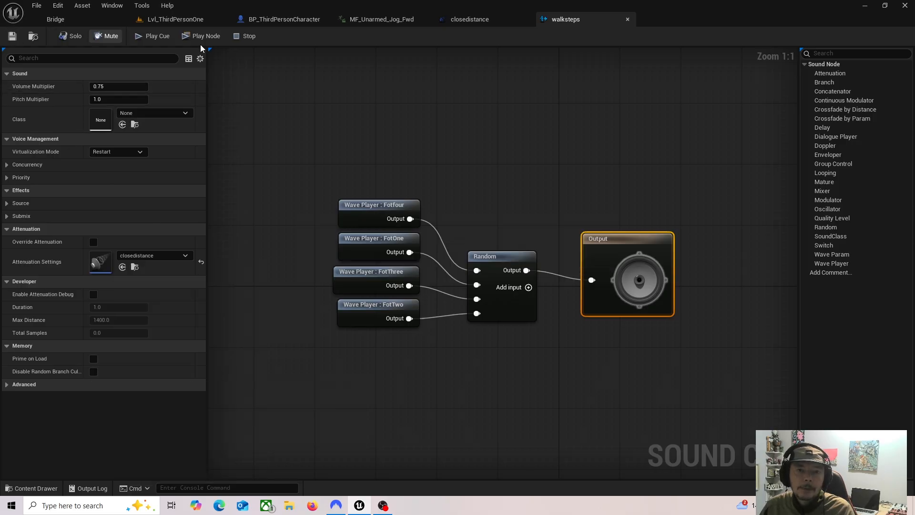
{"action": "left_click", "coordinate": [628, 21]}
Step: Import the carHornzz sound file into the sfx folder
{"action": "left_click", "coordinate": [177, 20]}
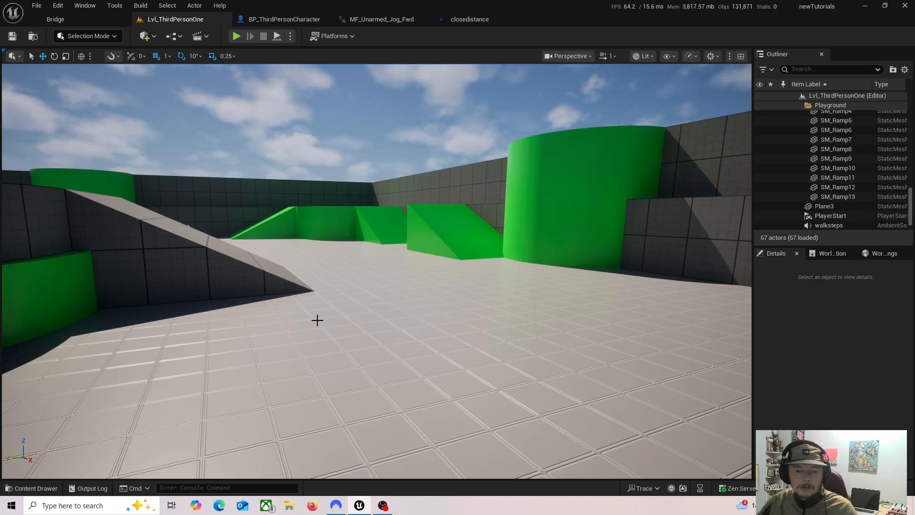
{"action": "key", "text": "ctrl+space"}
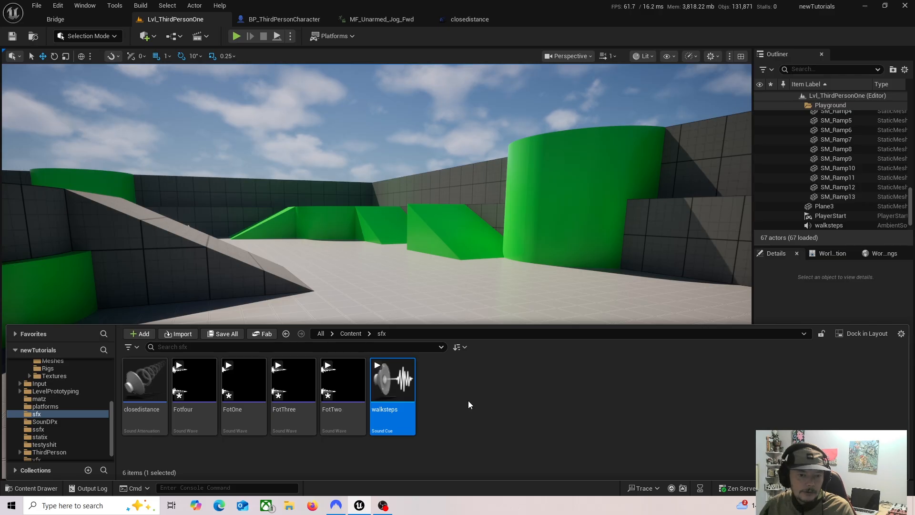
{"action": "left_click", "coordinate": [183, 334]}
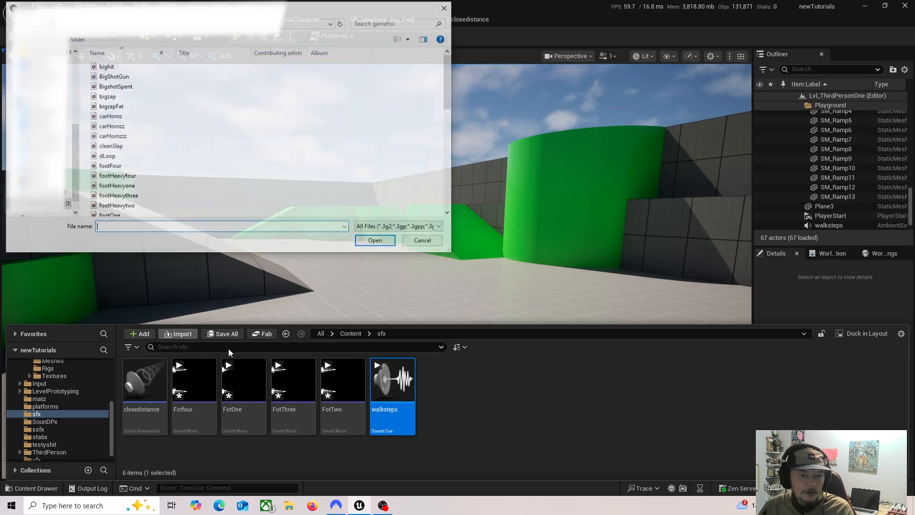
{"action": "scroll", "coordinate": [162, 184], "scroll_direction": "down", "scroll_amount": 1}
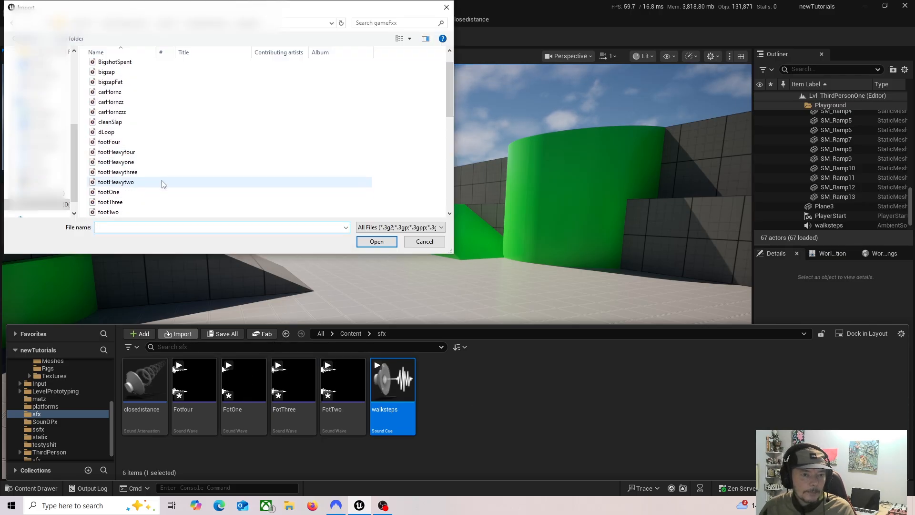
{"action": "scroll", "coordinate": [162, 184], "scroll_direction": "up", "scroll_amount": 1}
{"action": "left_click", "coordinate": [108, 127]}
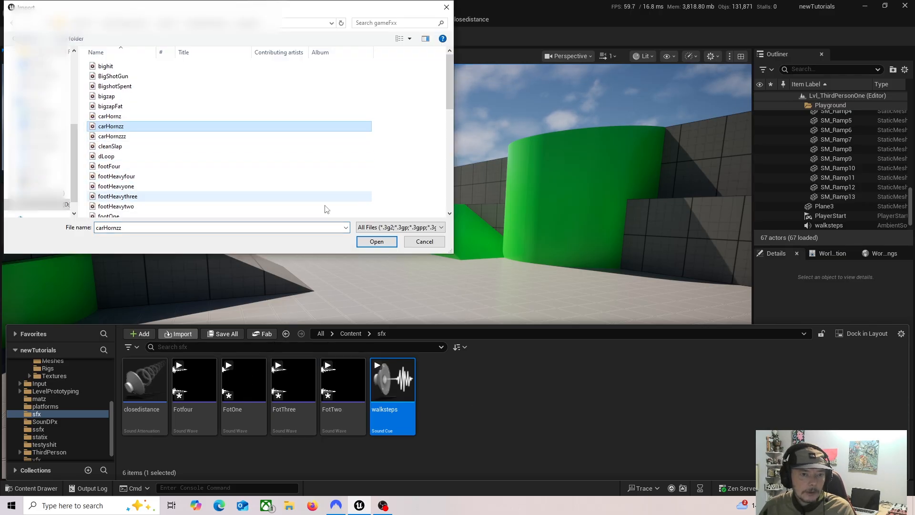
{"action": "left_click", "coordinate": [376, 242]}
{"action": "left_click", "coordinate": [428, 366]}
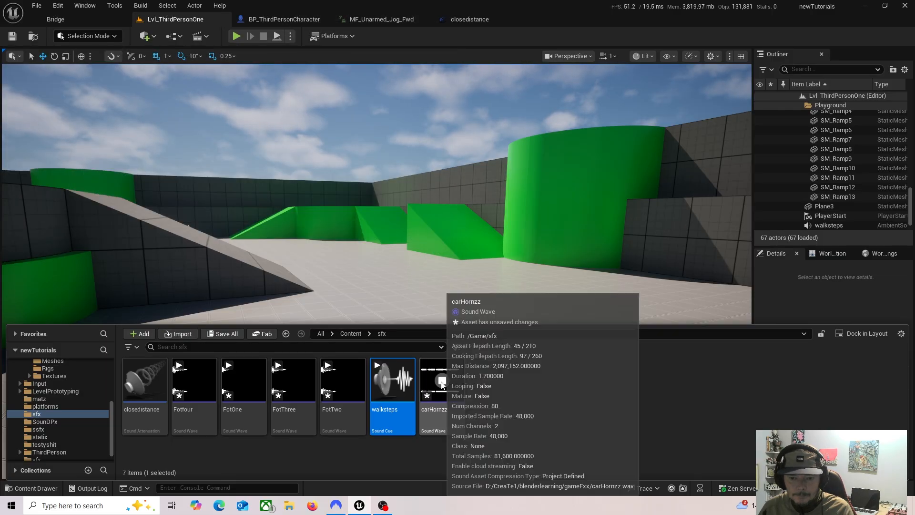
{"action": "left_click", "coordinate": [494, 403]}
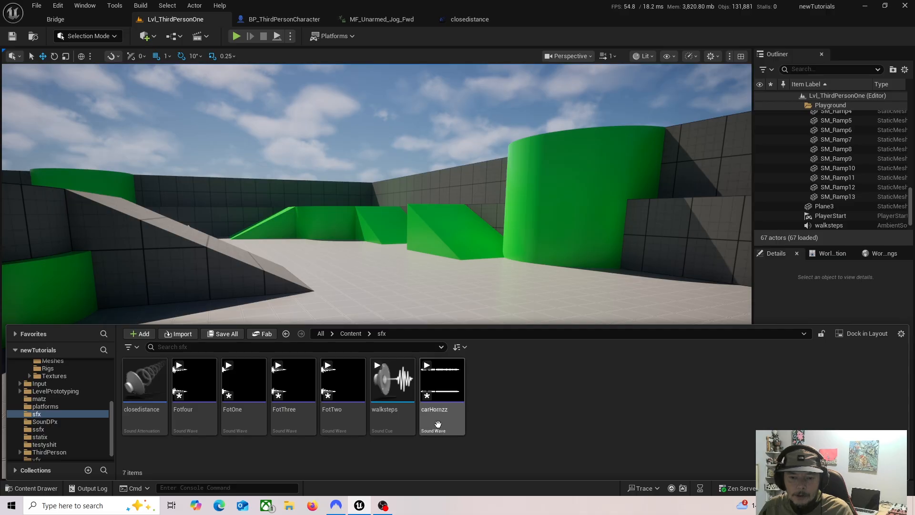
Step: Open the carHornzz sound wave, check its Attenuation Settings choices without assigning one, then save and close it
{"action": "double_click", "coordinate": [455, 414]}
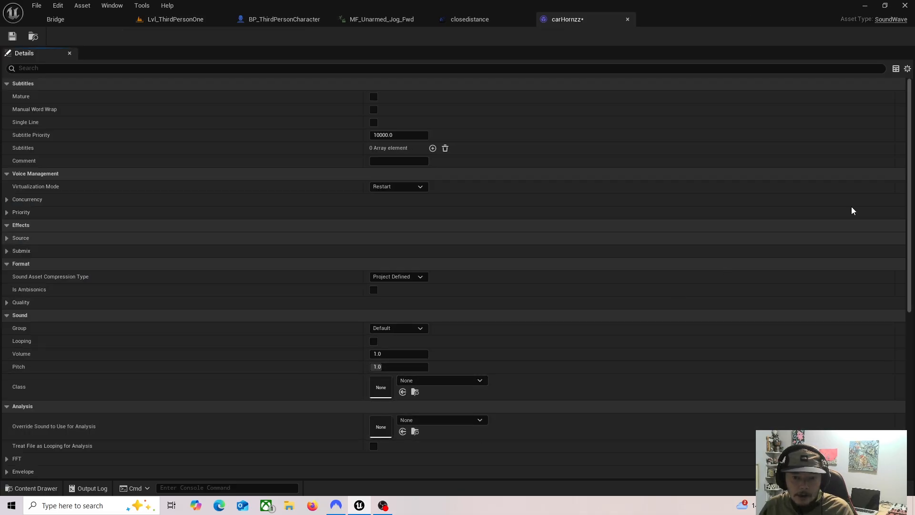
{"action": "scroll", "coordinate": [910, 204], "scroll_direction": "down", "scroll_amount": 8}
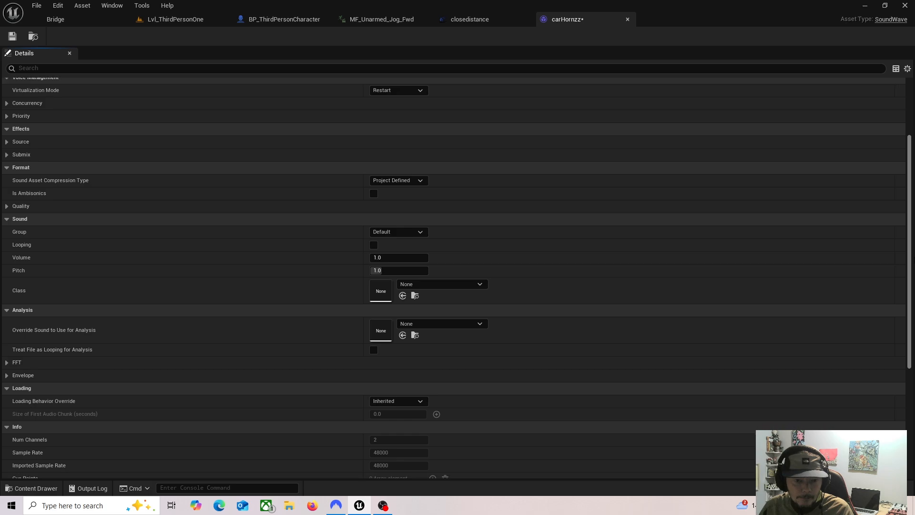
{"action": "scroll", "coordinate": [910, 238], "scroll_direction": "down", "scroll_amount": 5}
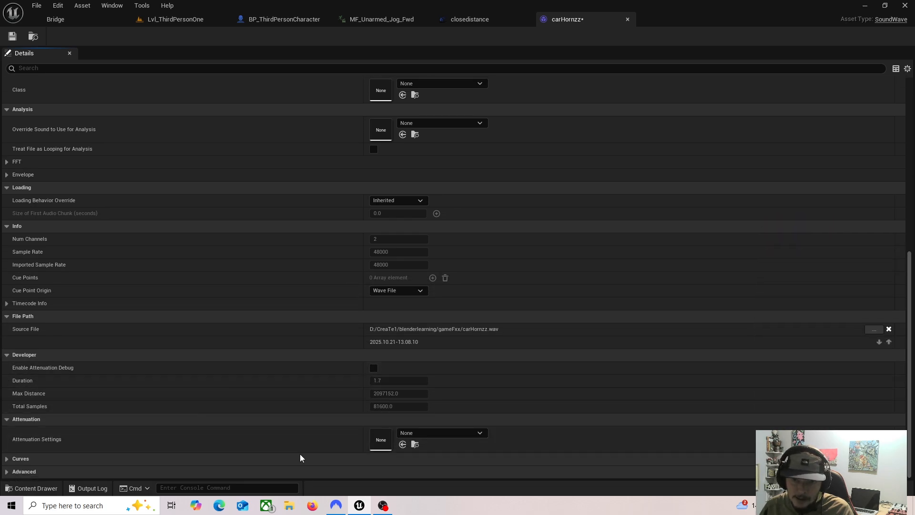
{"action": "left_click", "coordinate": [477, 433]}
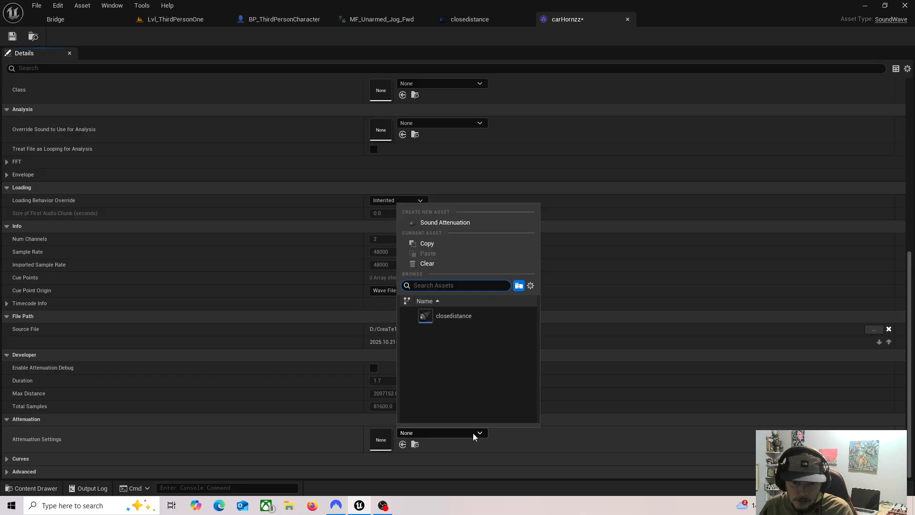
{"action": "left_click", "coordinate": [580, 11]}
{"action": "left_click", "coordinate": [7, 37]}
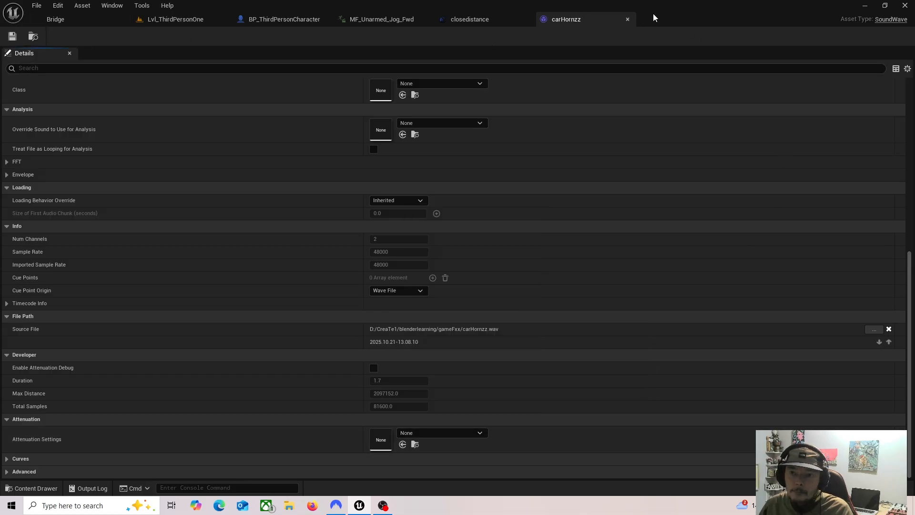
{"action": "left_click", "coordinate": [627, 19]}
Step: Create a Sound Cue named carhorn in the sfx folder
{"action": "left_click", "coordinate": [185, 23]}
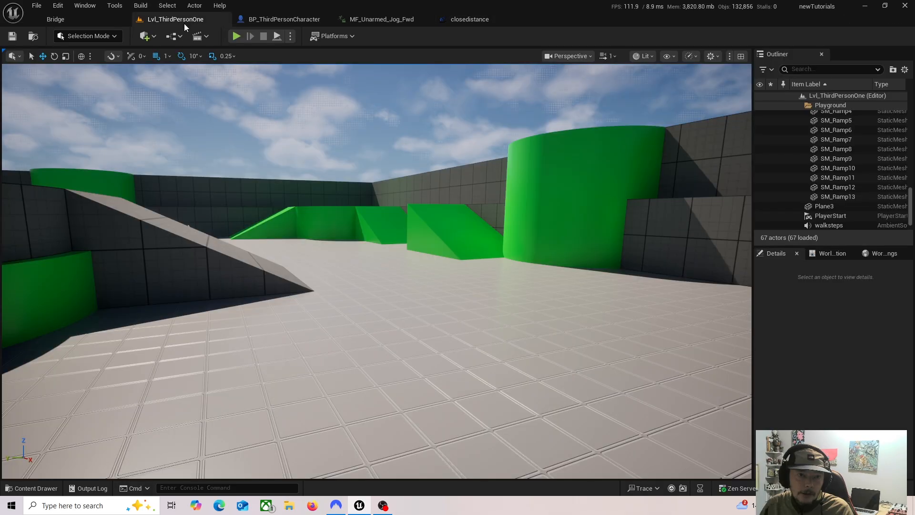
{"action": "left_click", "coordinate": [39, 489]}
{"action": "right_click", "coordinate": [531, 406]}
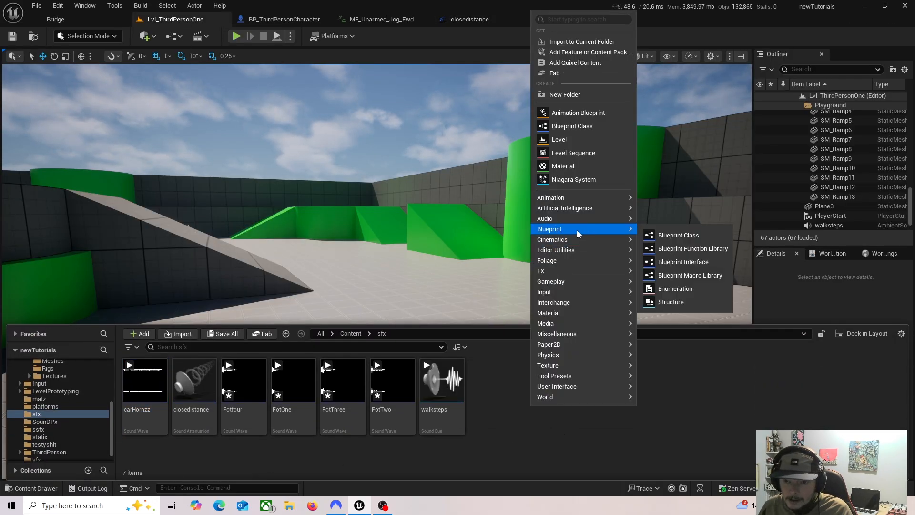
{"action": "mouse_move", "coordinate": [581, 216]}
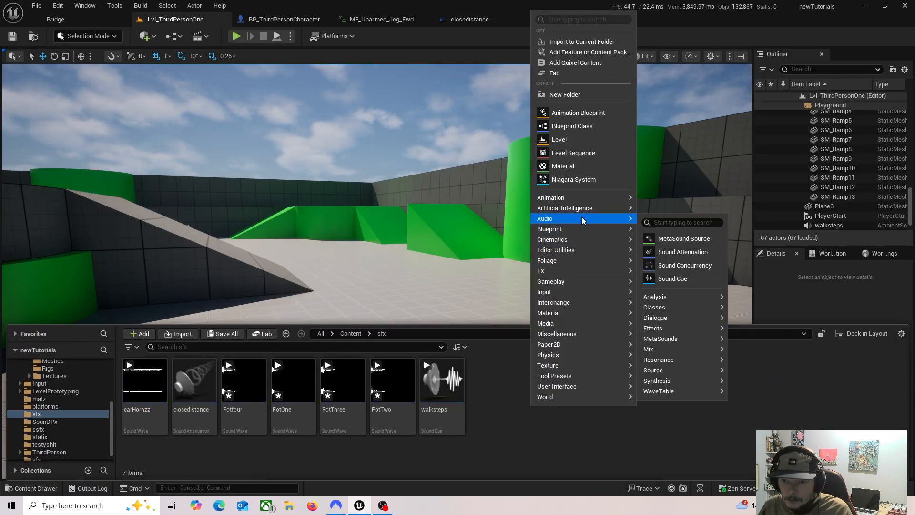
{"action": "left_click", "coordinate": [671, 278]}
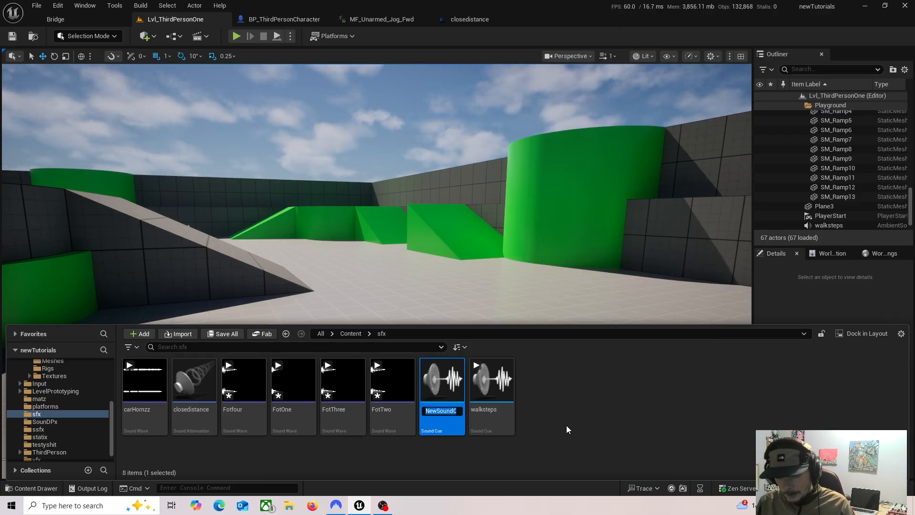
{"action": "type", "text": "carhorn"}
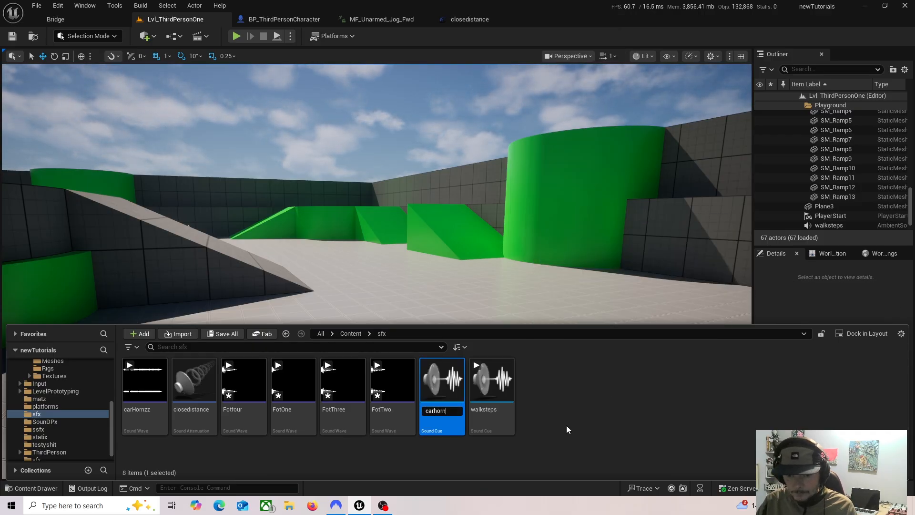
{"action": "key", "text": "Return"}
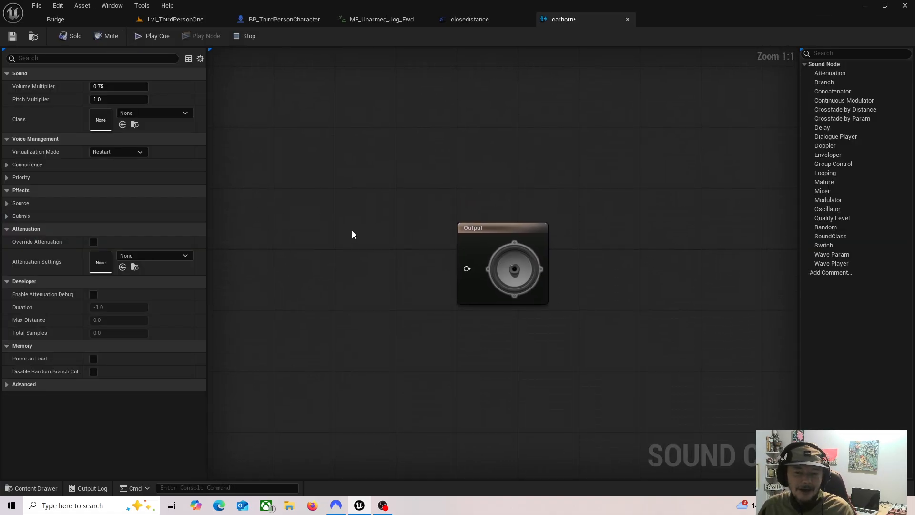
Step: In the carhorn cue, add a carHornzz Wave Player and connect it to the Output node
{"action": "left_click_drag", "start_coordinate": [473, 232], "coordinate": [518, 214]}
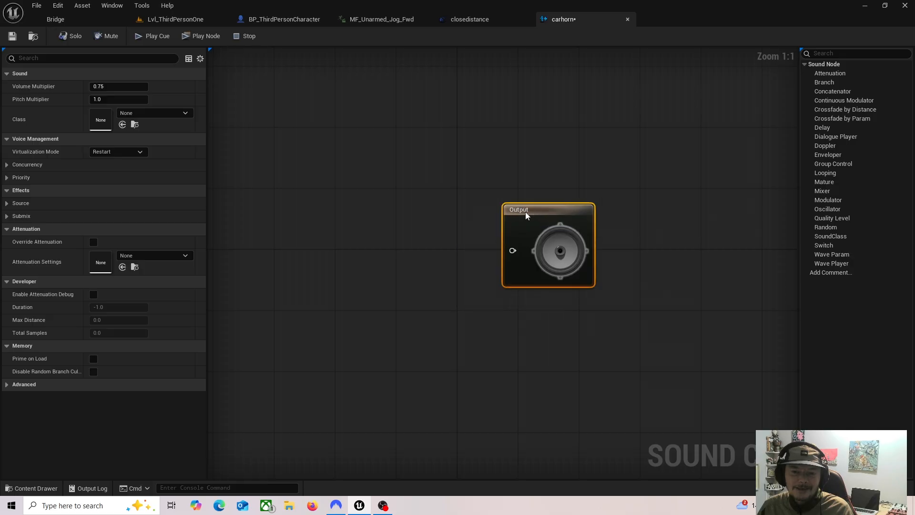
{"action": "left_click", "coordinate": [33, 488]}
{"action": "left_click_drag", "start_coordinate": [194, 377], "coordinate": [290, 224]}
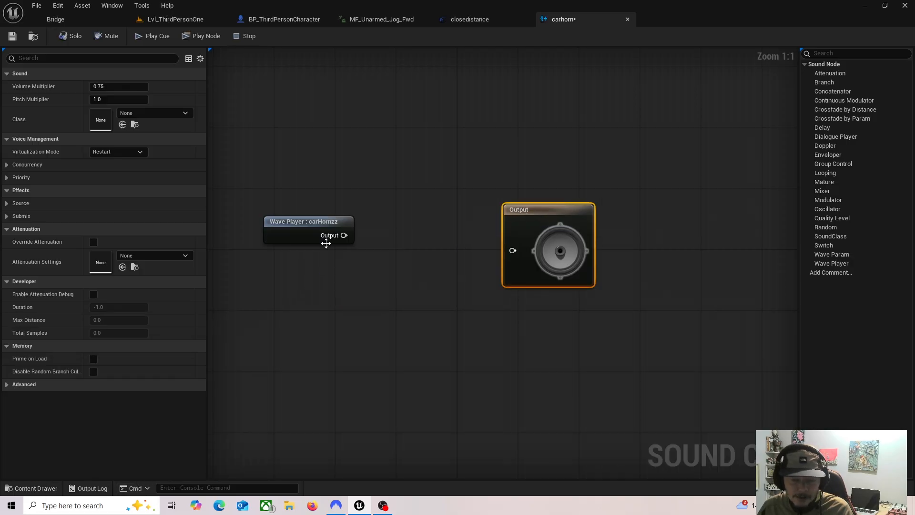
{"action": "left_click_drag", "start_coordinate": [343, 235], "coordinate": [512, 250]}
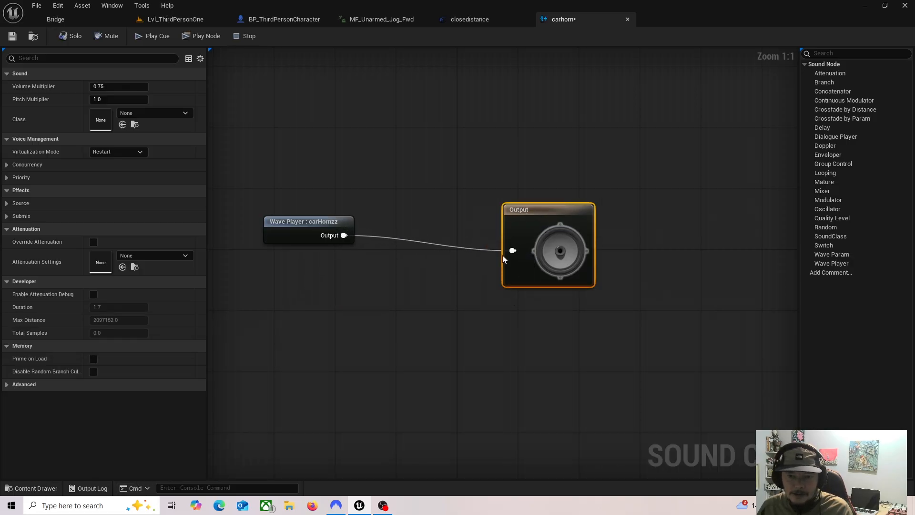
Step: Assign closedistance as the carhorn cue's Attenuation Settings, then save and close the cue
{"action": "left_click", "coordinate": [175, 255]}
{"action": "left_click", "coordinate": [172, 374]}
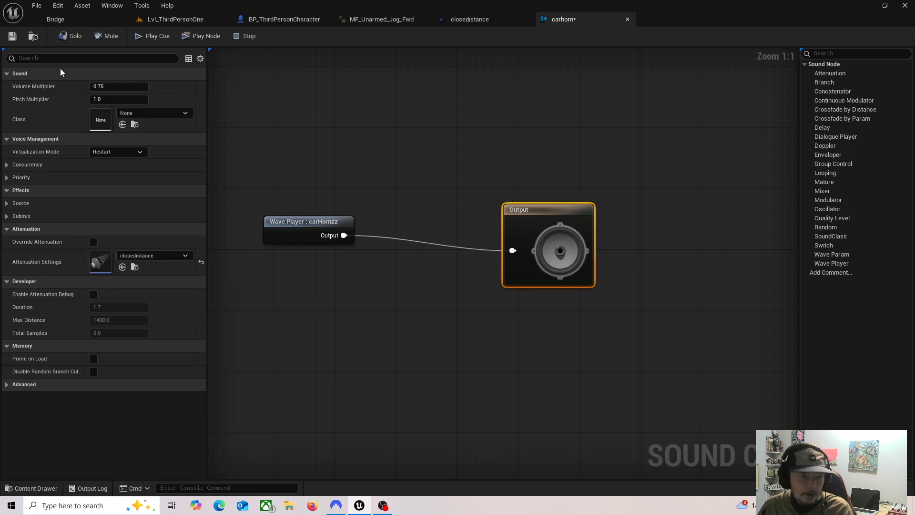
{"action": "left_click", "coordinate": [13, 36]}
{"action": "left_click", "coordinate": [627, 19]}
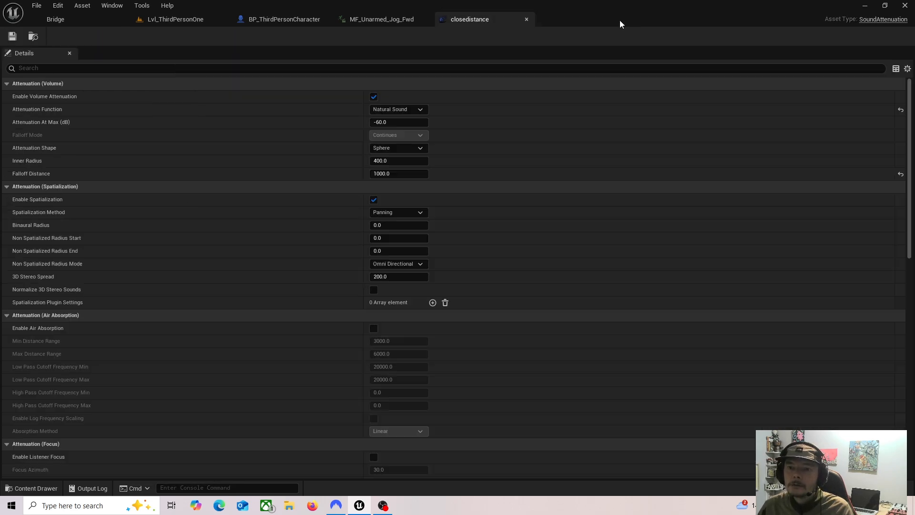
Step: Delete the walksteps ambient sound actor from the Lvl_ThirdPersonOne level
{"action": "left_click", "coordinate": [175, 19]}
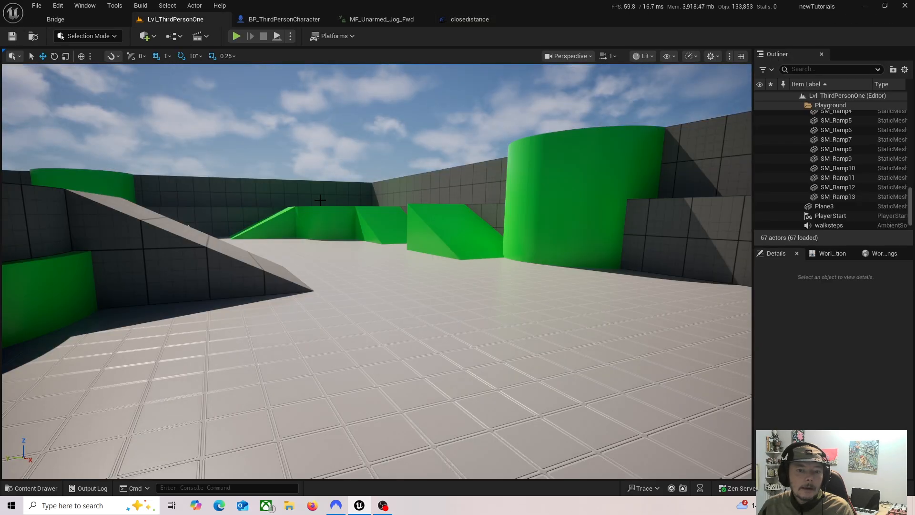
{"action": "key", "text": "s"}
{"action": "mouse_move", "coordinate": [358, 180]}
{"action": "right_mouse_down"}
{"action": "mouse_move", "coordinate": [296, 186]}
{"action": "mouse_move", "coordinate": [296, 204]}
{"action": "mouse_move", "coordinate": [357, 180]}
{"action": "right_mouse_up"}
{"action": "key", "text": "w"}
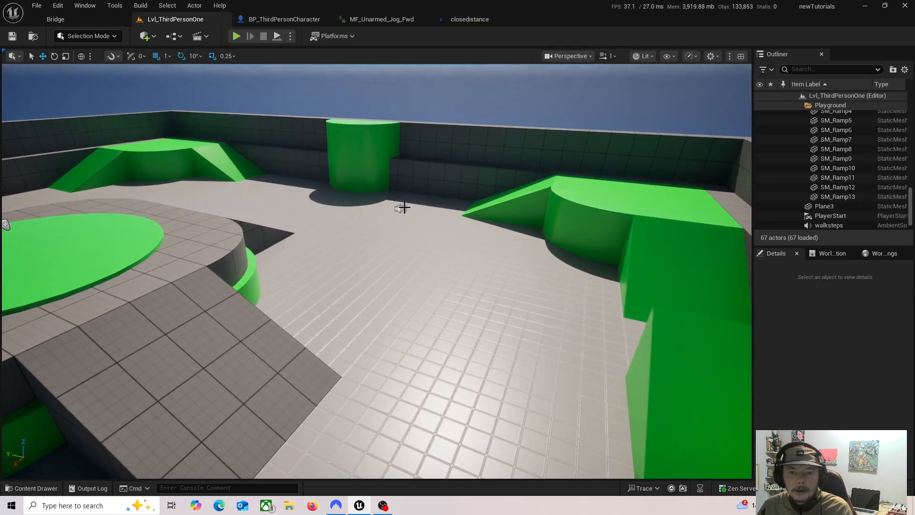
{"action": "left_click", "coordinate": [400, 208]}
{"action": "key", "text": "Delete"}
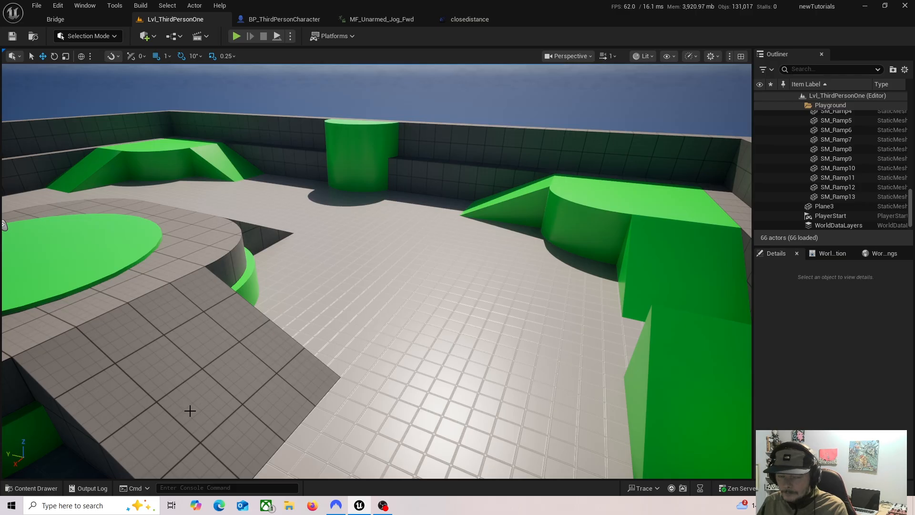
Step: Place the carhorn cue in the level near the green cylinder, raise it off the floor, save, and play-test it
{"action": "left_click", "coordinate": [31, 488]}
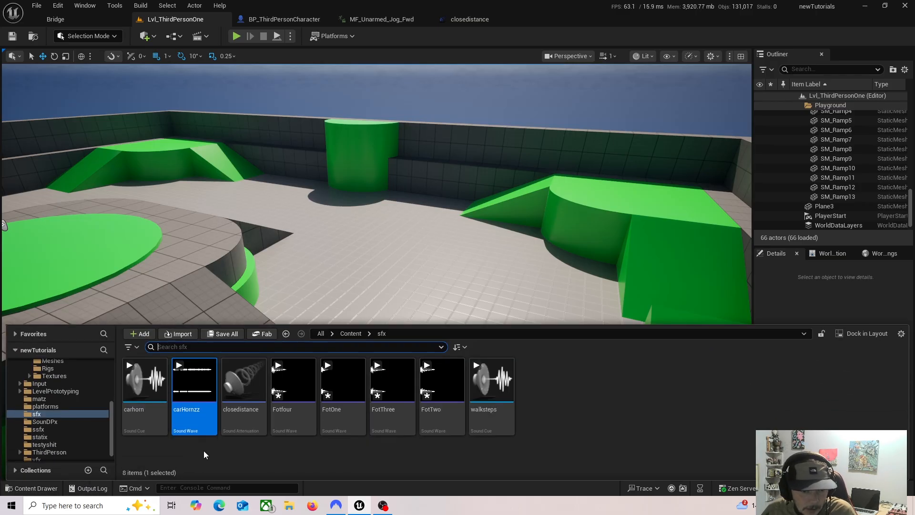
{"action": "left_click_drag", "start_coordinate": [145, 381], "coordinate": [387, 205]}
{"action": "left_click_drag", "start_coordinate": [387, 173], "coordinate": [387, 151]}
{"action": "key", "text": "ctrl+s"}
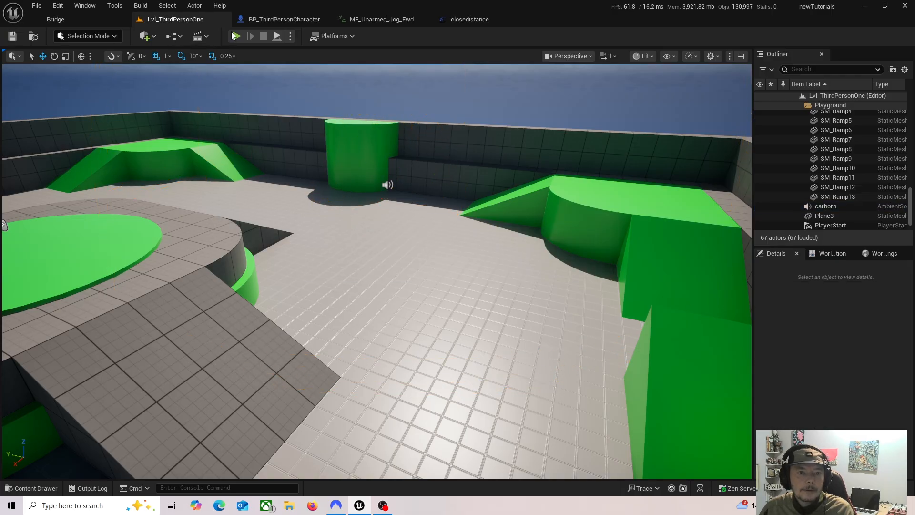
{"action": "left_click", "coordinate": [236, 36]}
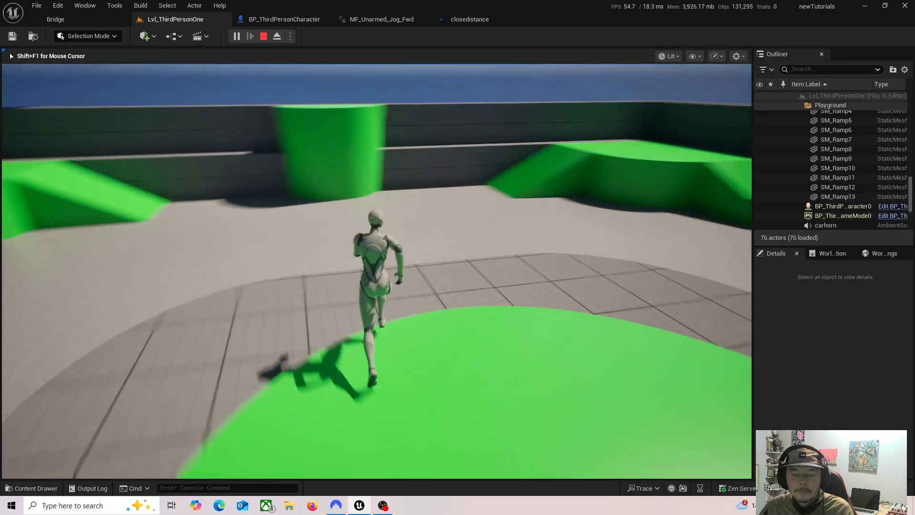
{"action": "key", "text": "Escape"}
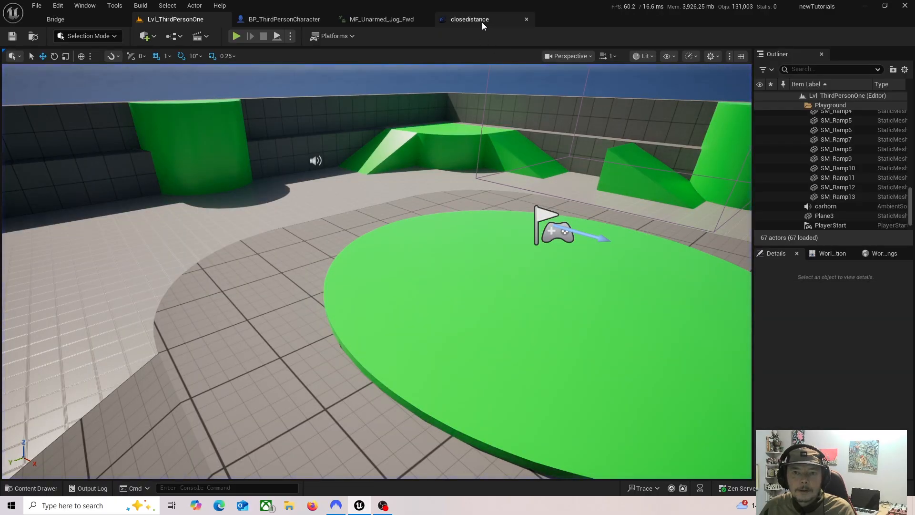
Step: Open the carhorn Sound Cue and enable Looping on its carHornzz Wave Player
{"action": "left_click", "coordinate": [18, 488]}
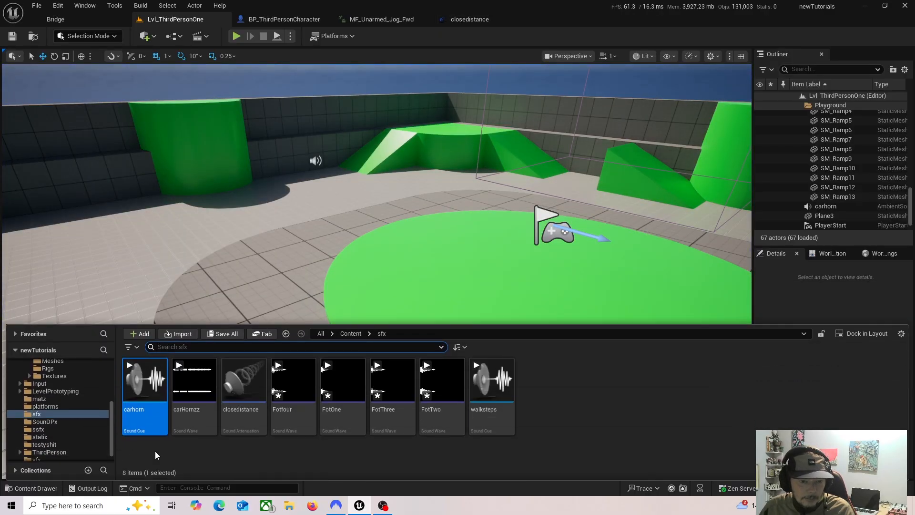
{"action": "left_click", "coordinate": [150, 426]}
{"action": "double_click", "coordinate": [150, 428]}
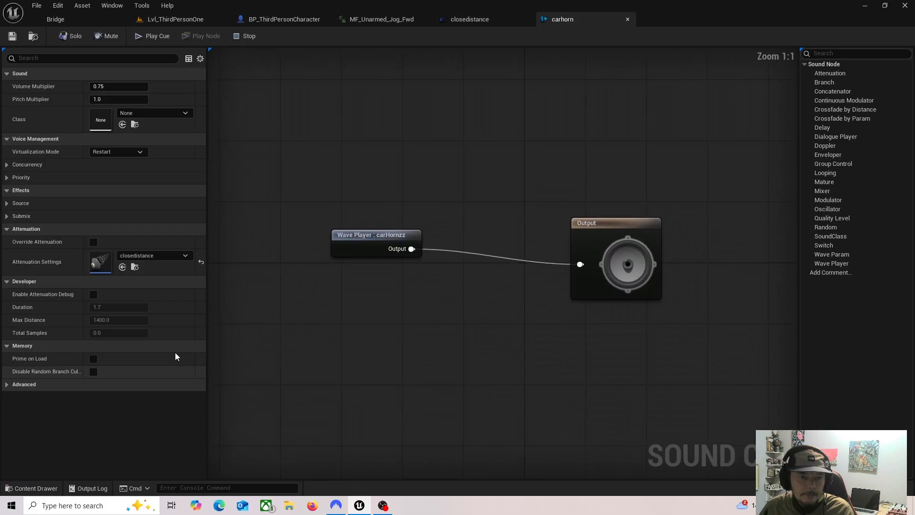
{"action": "left_click", "coordinate": [377, 250]}
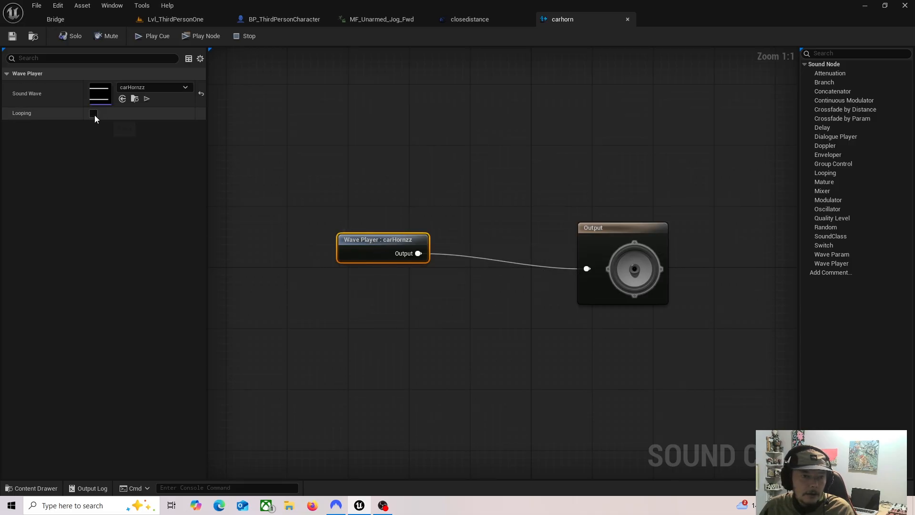
{"action": "left_click", "coordinate": [94, 114]}
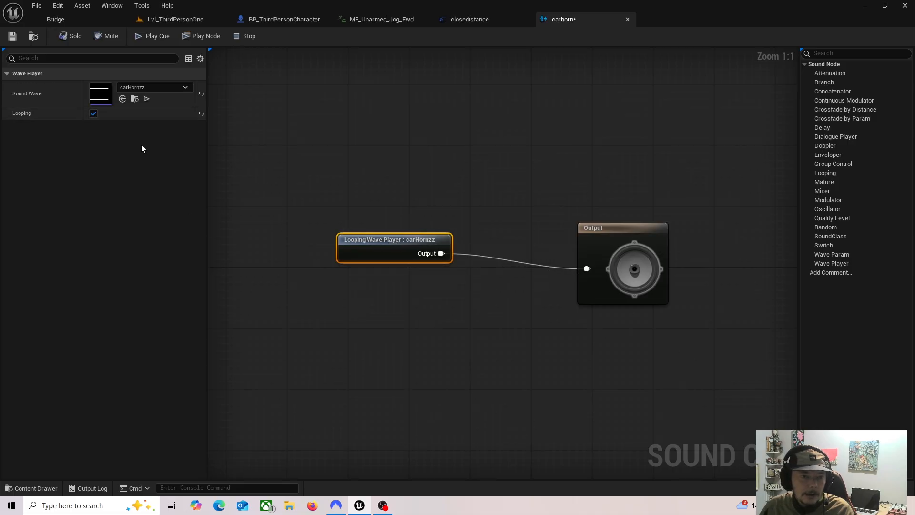
Step: Play-test the level by running the character around the car horn at different distances, then stop playing
{"action": "left_click", "coordinate": [186, 19]}
{"action": "left_click", "coordinate": [235, 36]}
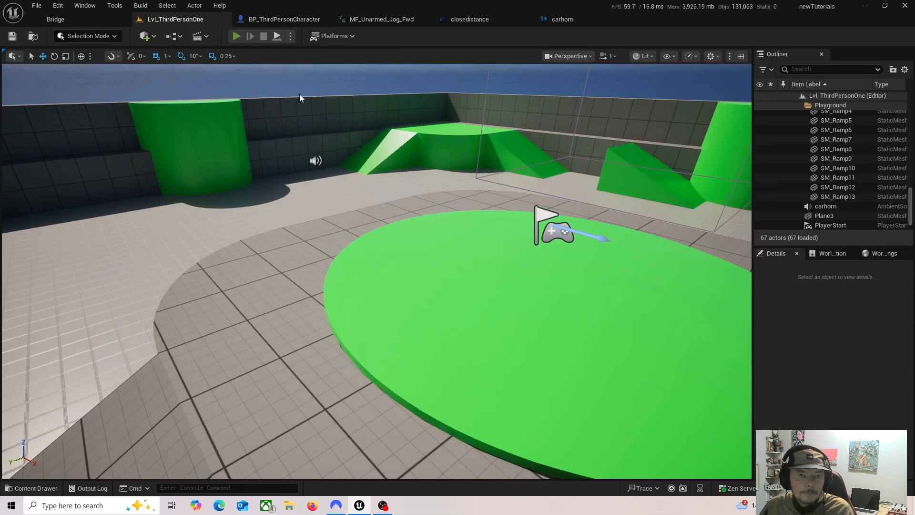
{"action": "key", "text": "w"}
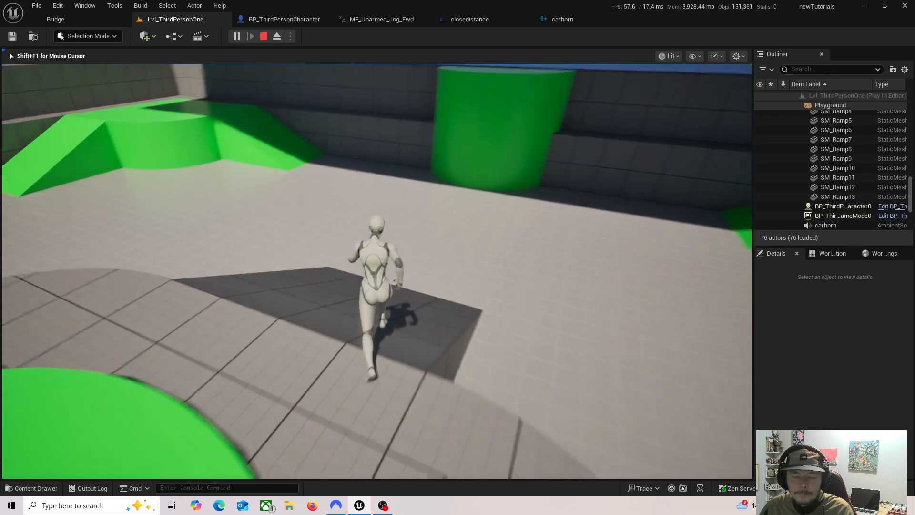
{"action": "key", "text": "d"}
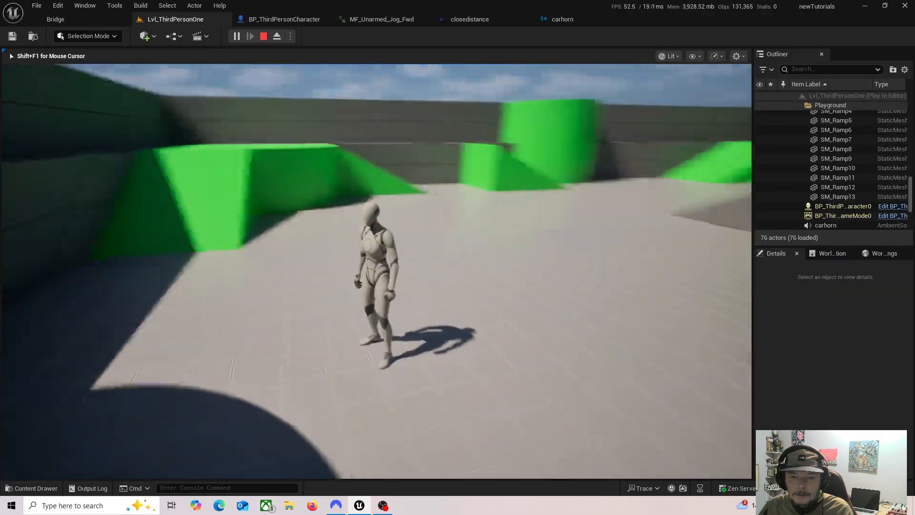
{"action": "key", "text": "w"}
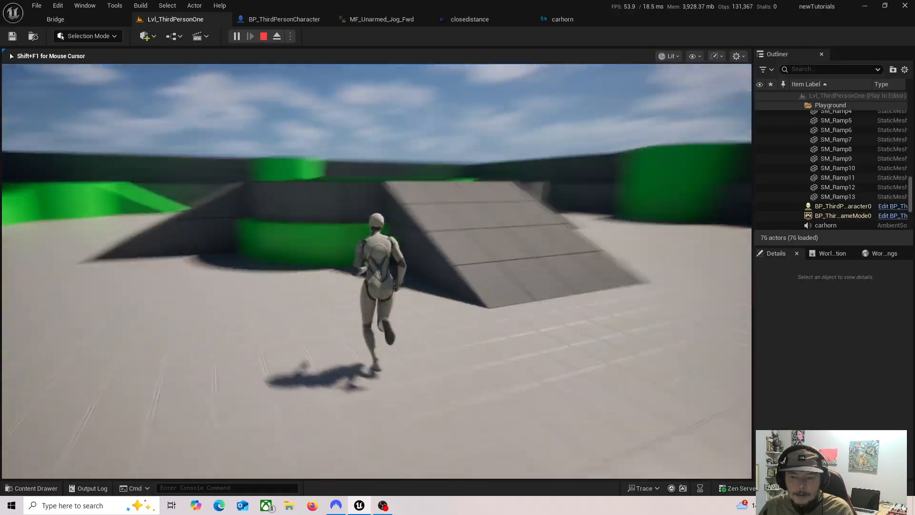
{"action": "key", "text": "Escape"}
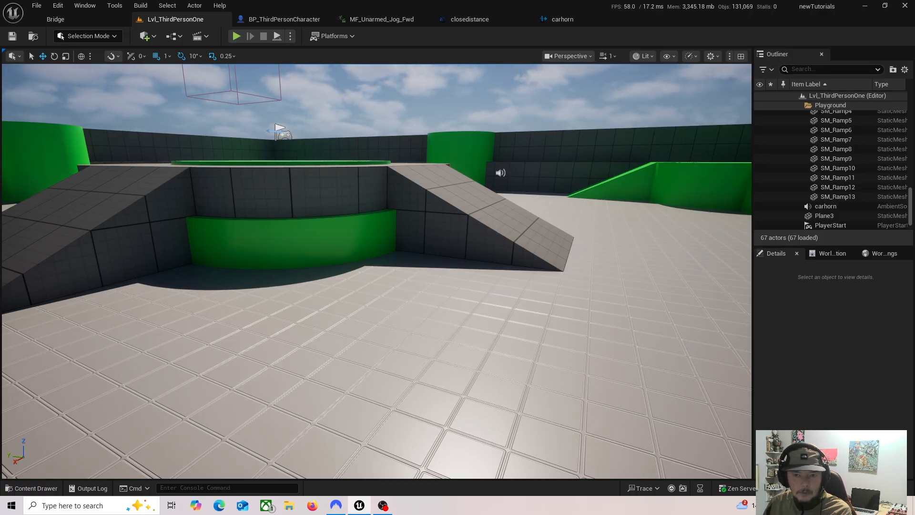
Step: Delete the carhorn ambient sound actor from the level
{"action": "left_click", "coordinate": [500, 172]}
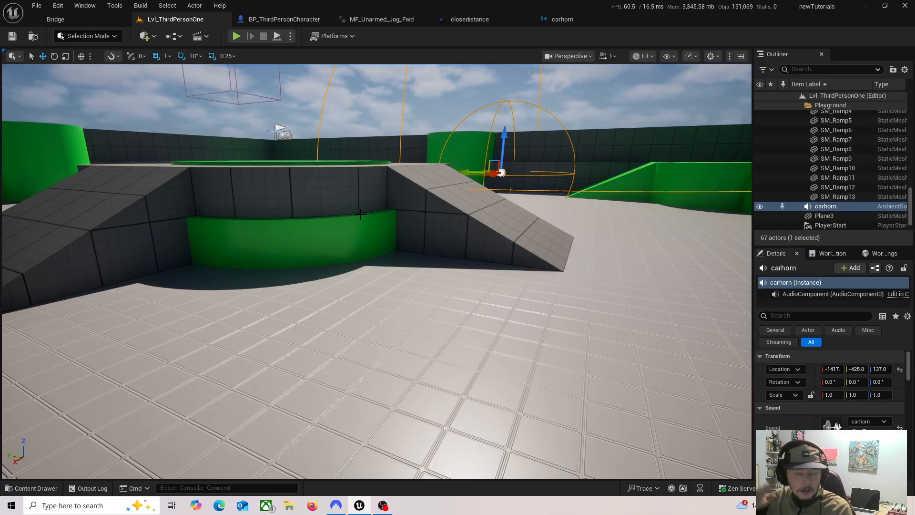
{"action": "key", "text": "w"}
{"action": "right_click_drag", "start_coordinate": [422, 276], "coordinate": [424, 288]}
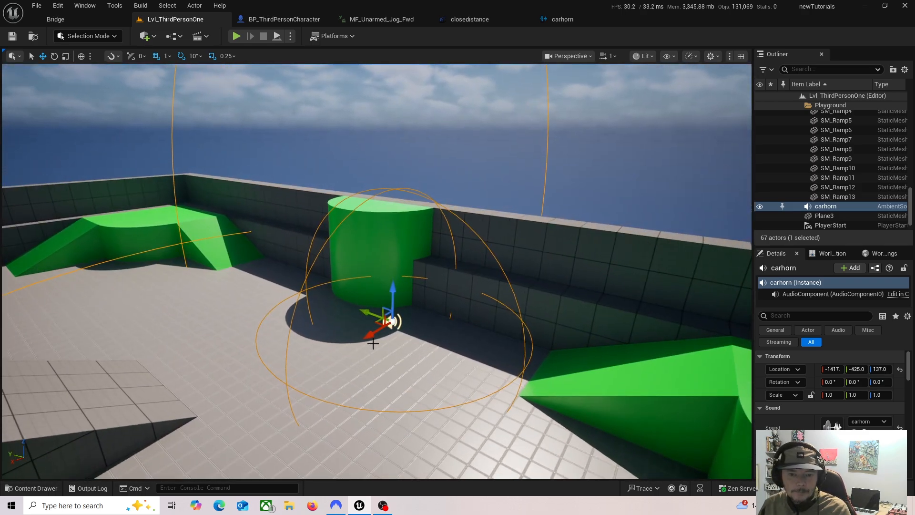
{"action": "left_click_drag", "start_coordinate": [371, 335], "coordinate": [331, 350]}
{"action": "key", "text": "Delete"}
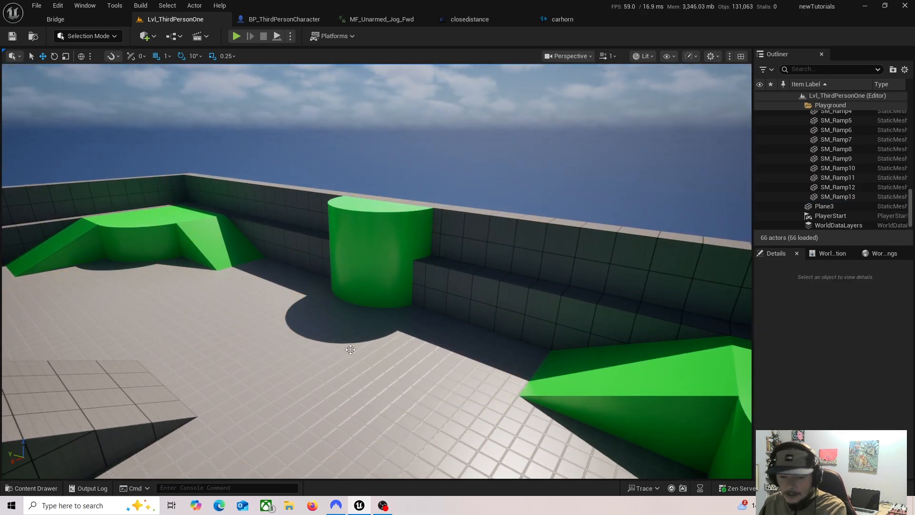
{"action": "mouse_move", "coordinate": [258, 338]}
{"action": "right_mouse_down"}
{"action": "mouse_move", "coordinate": [327, 357]}
{"action": "mouse_move", "coordinate": [334, 324]}
{"action": "mouse_move", "coordinate": [342, 327]}
{"action": "mouse_move", "coordinate": [261, 347]}
{"action": "right_mouse_up"}
{"action": "key", "text": "s"}
{"action": "key", "text": "w"}
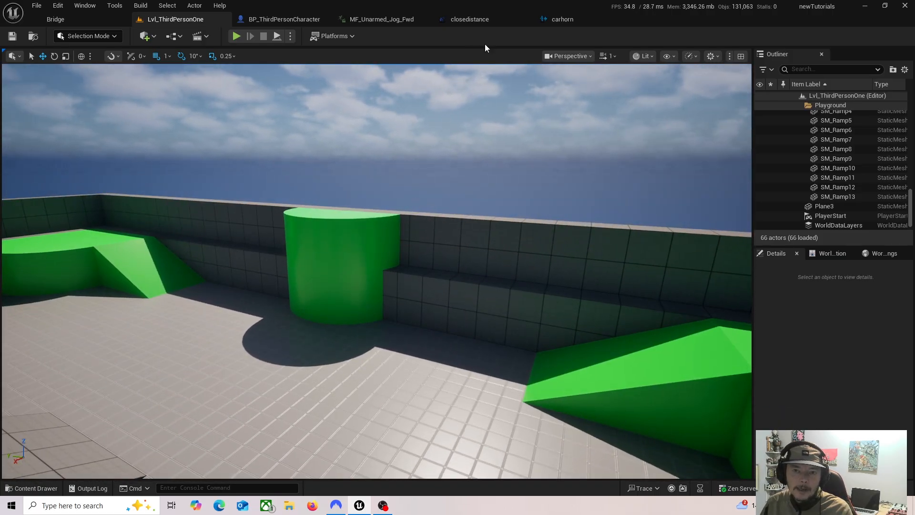
Step: Close the closedistance asset and duplicate it in the sfx folder as fardistance
{"action": "left_click", "coordinate": [469, 19]}
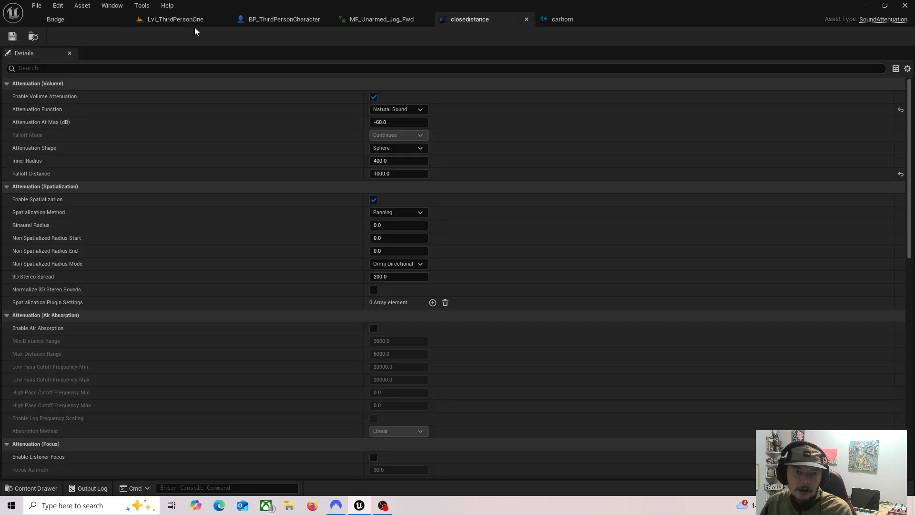
{"action": "left_click", "coordinate": [526, 19]}
{"action": "left_click", "coordinate": [183, 19]}
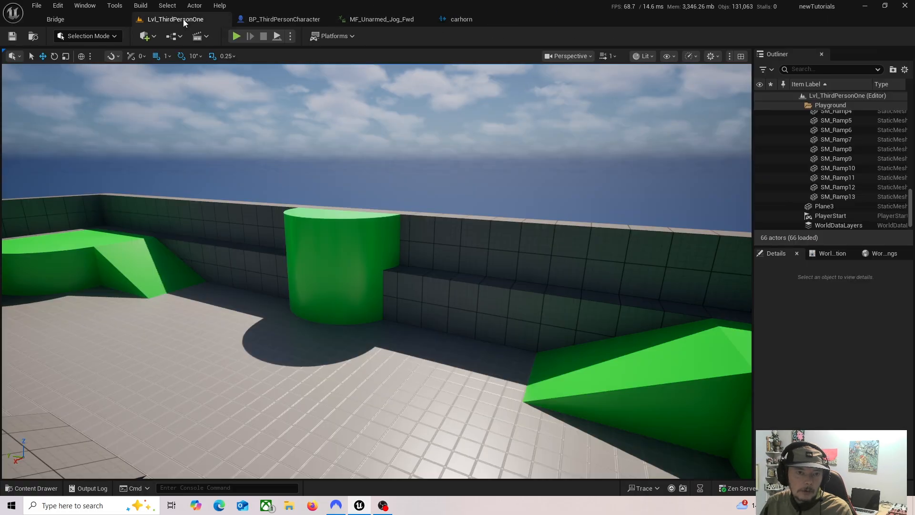
{"action": "left_click", "coordinate": [31, 488]}
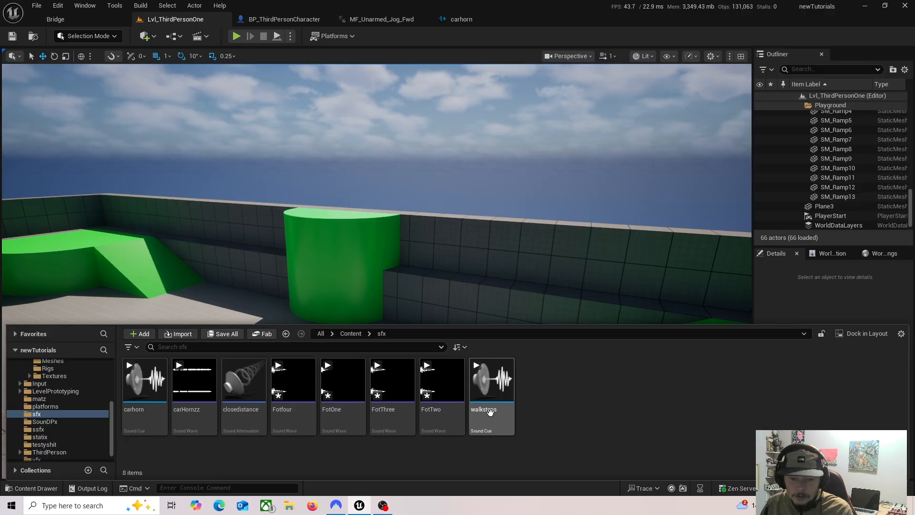
{"action": "left_click", "coordinate": [249, 431]}
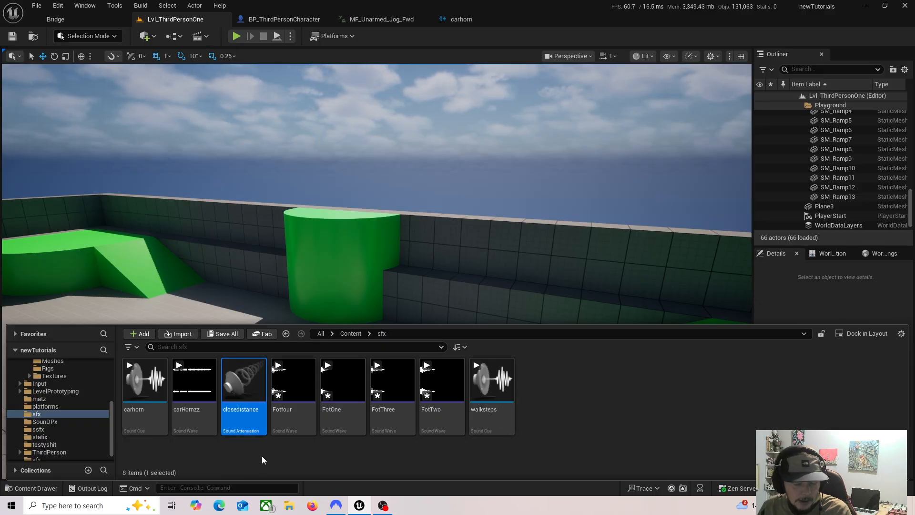
{"action": "right_click", "coordinate": [248, 425]}
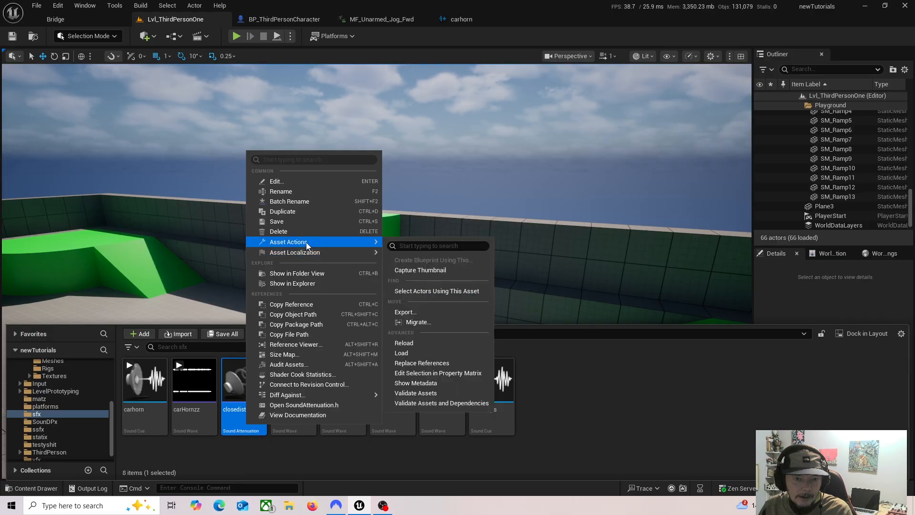
{"action": "left_click", "coordinate": [302, 211]}
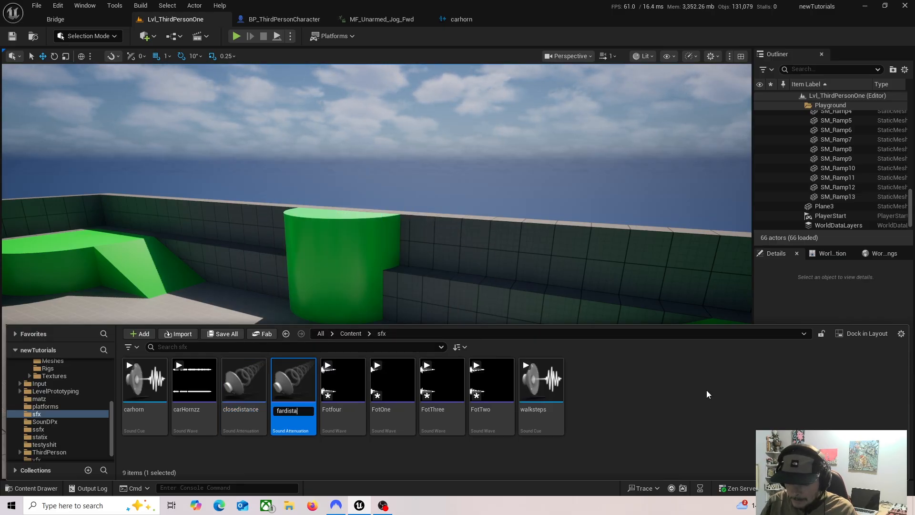
{"action": "key", "text": "Return"}
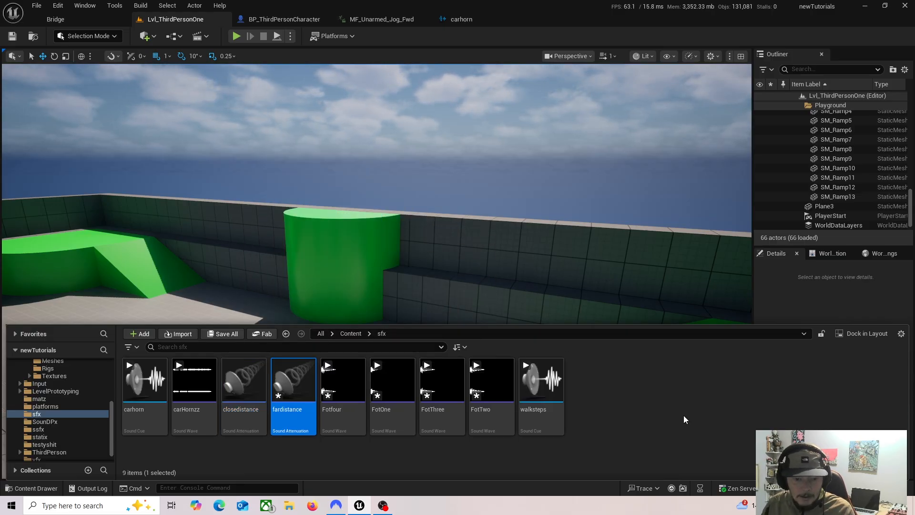
Step: Set the fardistance attenuation's Falloff Distance to 4000, then save and close the asset
{"action": "double_click", "coordinate": [286, 420]}
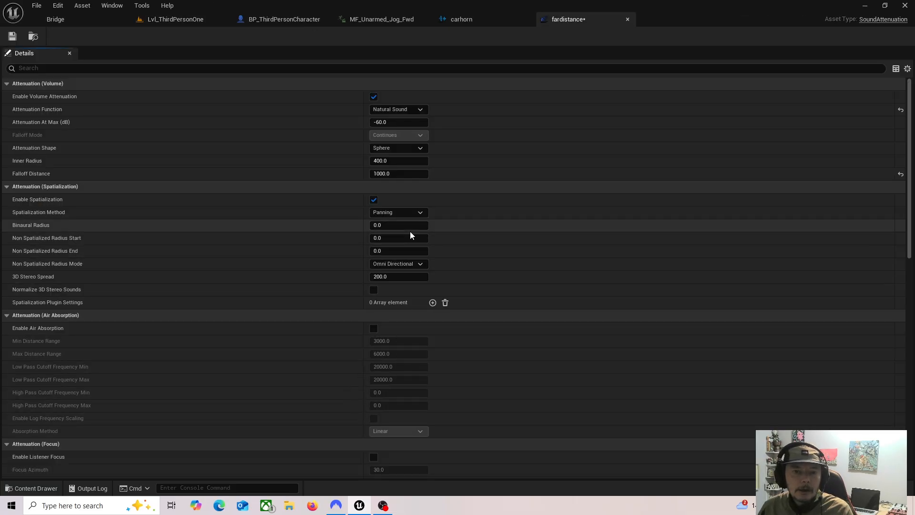
{"action": "left_click", "coordinate": [399, 174]}
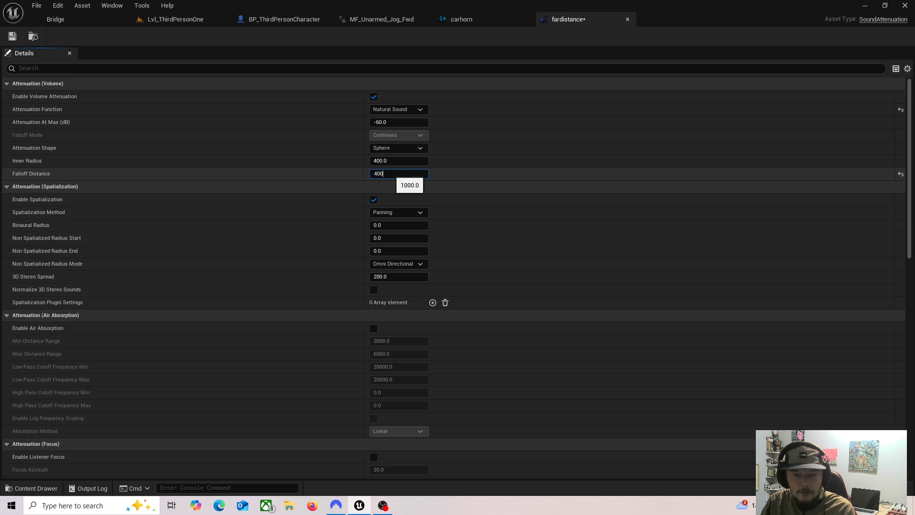
{"action": "left_click", "coordinate": [12, 36]}
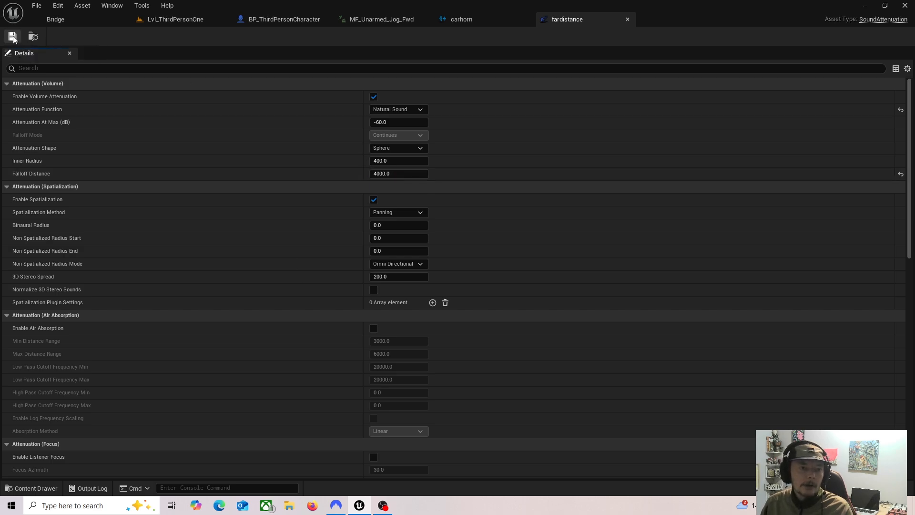
{"action": "left_click", "coordinate": [627, 20]}
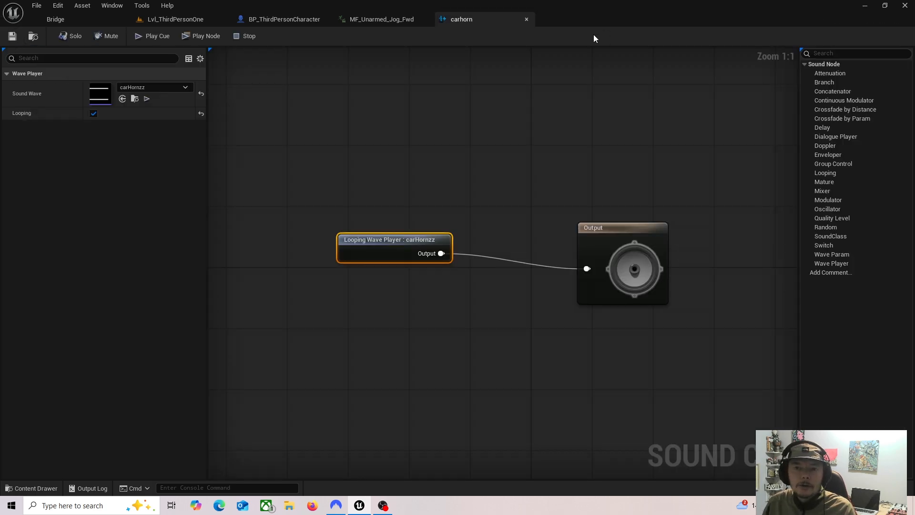
Step: Examine which attenuation assets can be chosen for the carhorn cue's Attenuation Settings, leaving the choice unchanged
{"action": "left_click", "coordinate": [186, 19]}
{"action": "left_click", "coordinate": [464, 19]}
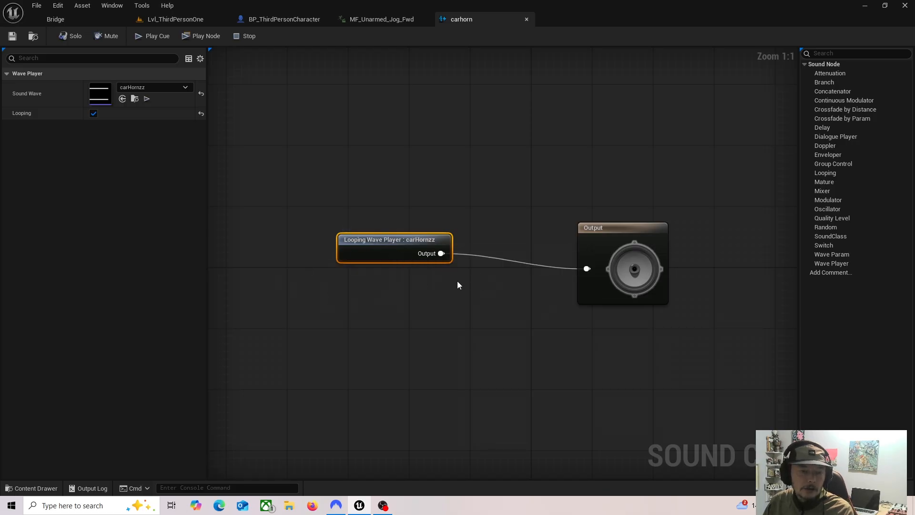
{"action": "left_click", "coordinate": [613, 235]}
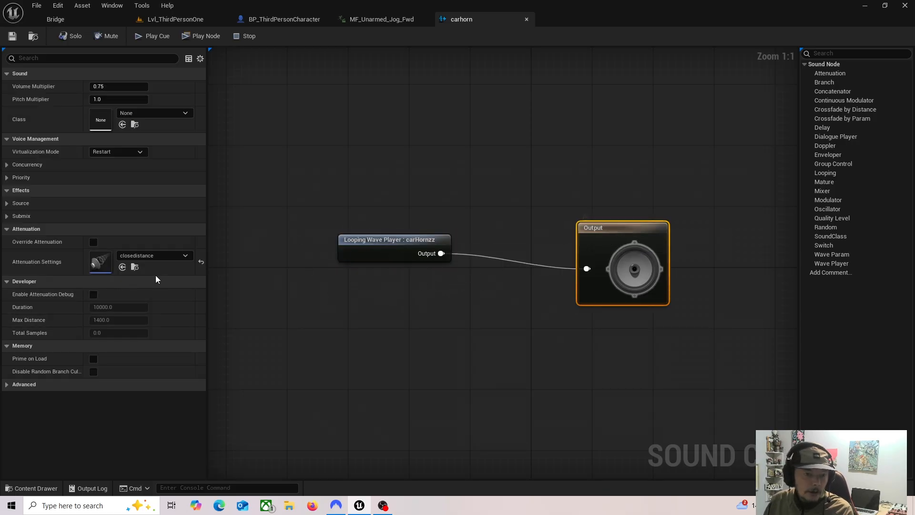
{"action": "left_click", "coordinate": [175, 259]}
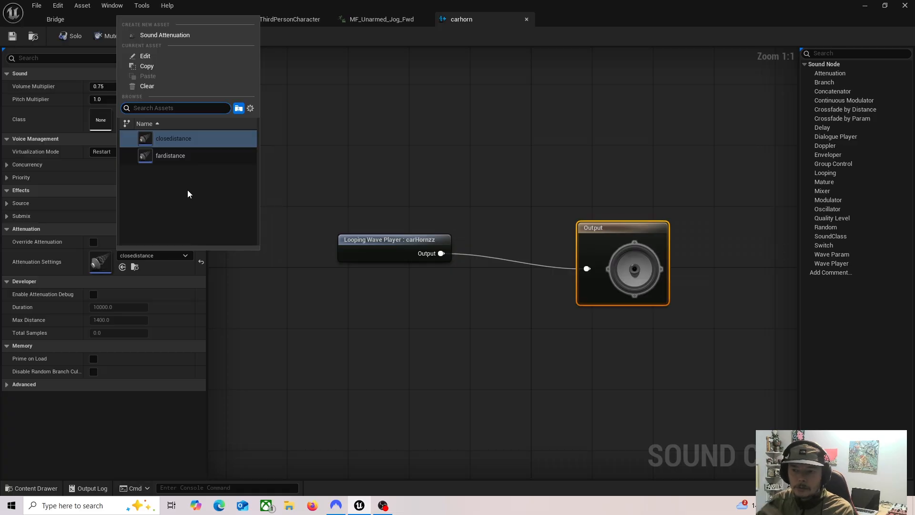
{"action": "left_click", "coordinate": [382, 132]}
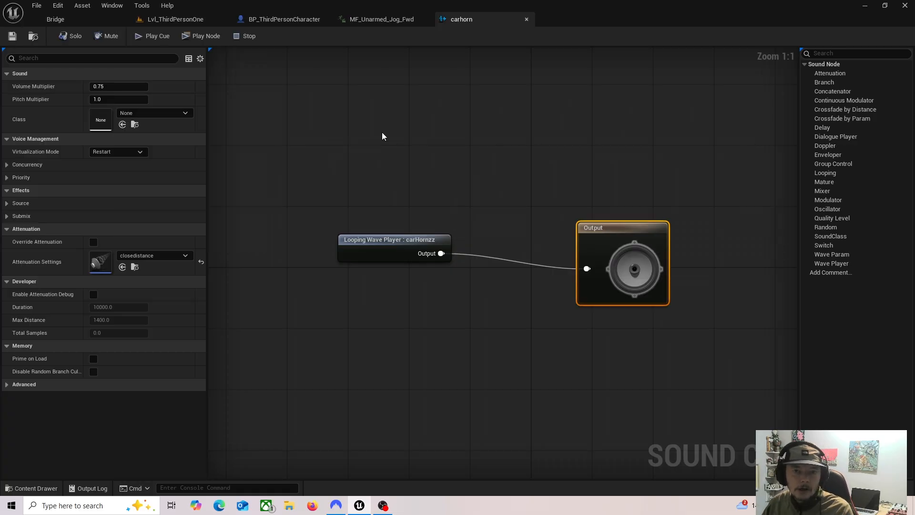
Step: Open the BP_ThirdPersonCharacter event graph and bring up its Jump Input section
{"action": "left_click", "coordinate": [177, 19]}
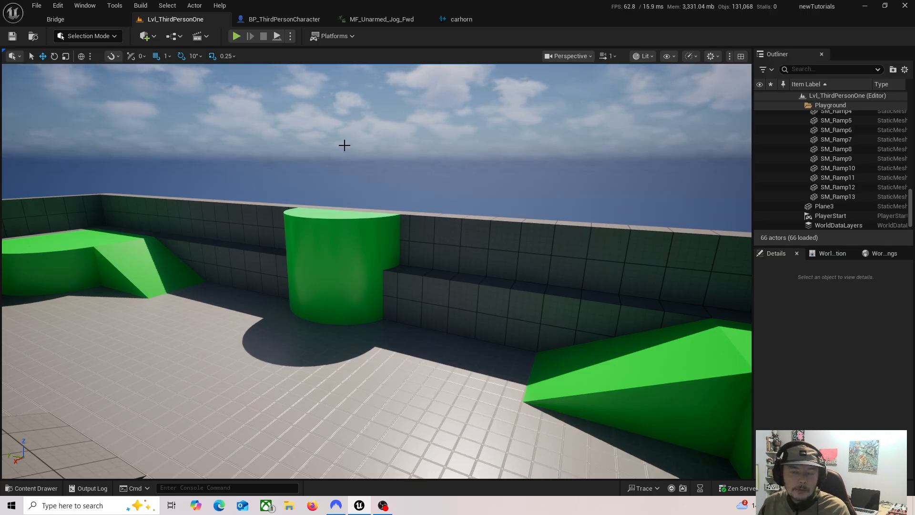
{"action": "left_click", "coordinate": [293, 21]}
{"action": "scroll", "coordinate": [524, 272], "scroll_direction": "down", "scroll_amount": 5}
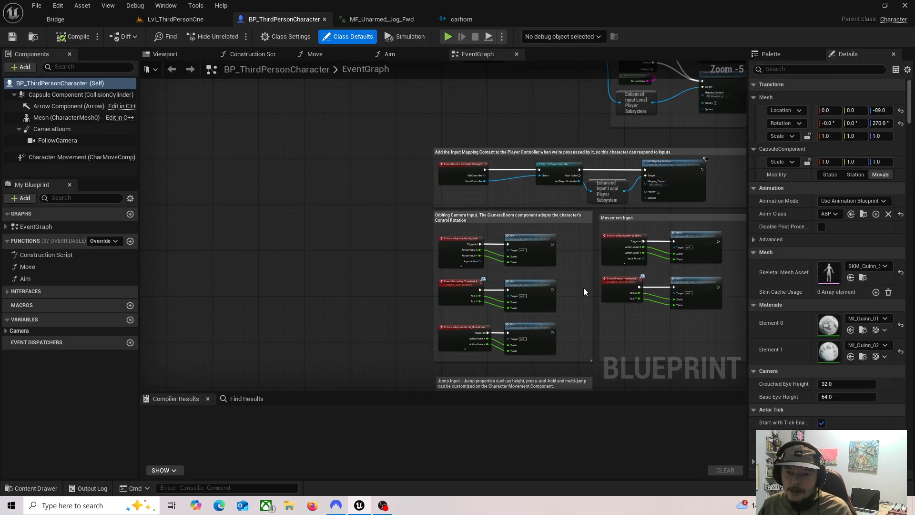
{"action": "right_click_drag", "start_coordinate": [584, 287], "coordinate": [370, 202]}
{"action": "right_click_drag", "start_coordinate": [429, 298], "coordinate": [461, 203]}
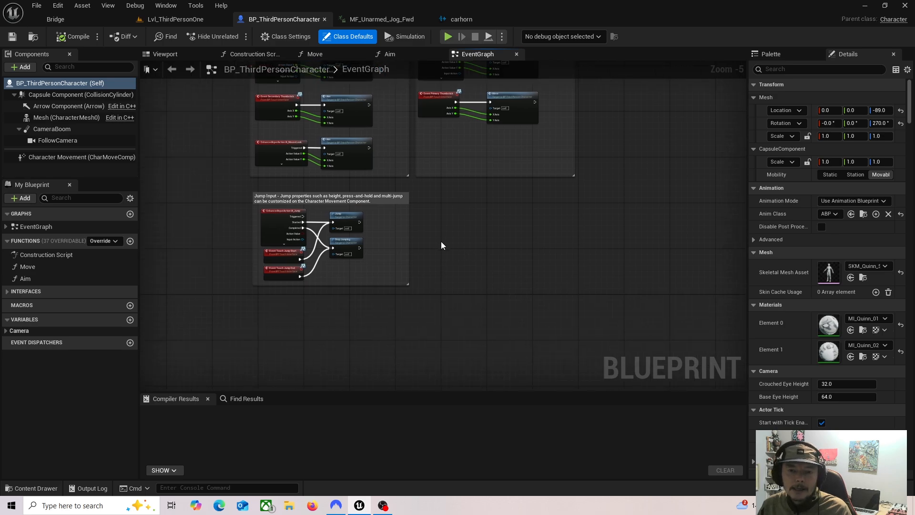
{"action": "right_click_drag", "start_coordinate": [459, 238], "coordinate": [494, 226]}
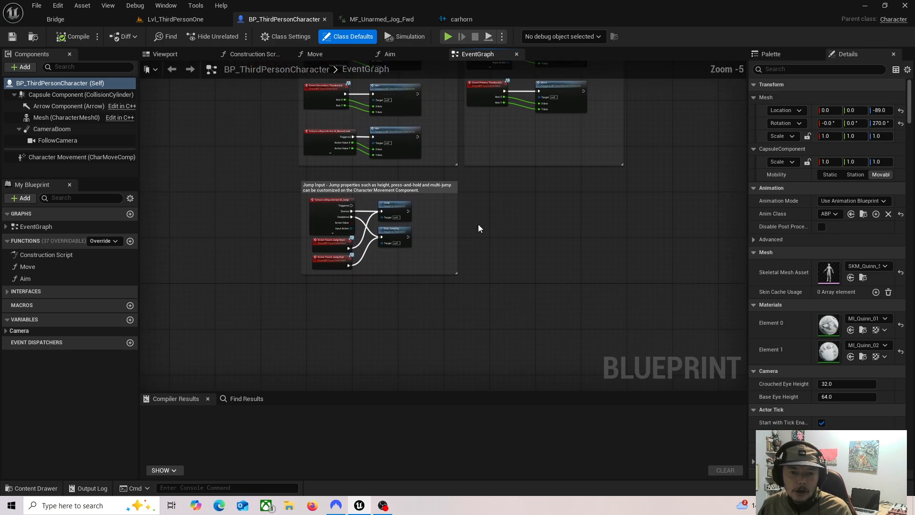
{"action": "scroll", "coordinate": [465, 221], "scroll_direction": "up", "scroll_amount": 2}
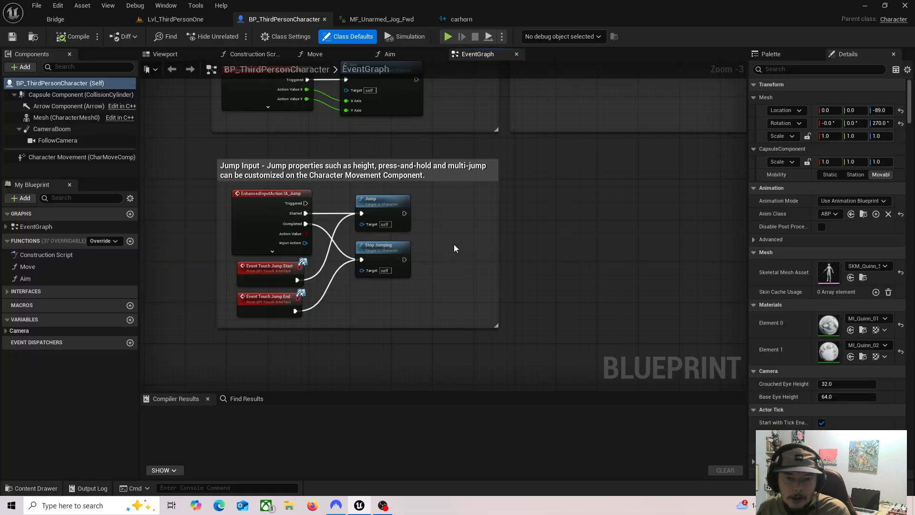
{"action": "scroll", "coordinate": [427, 234], "scroll_direction": "up", "scroll_amount": 2}
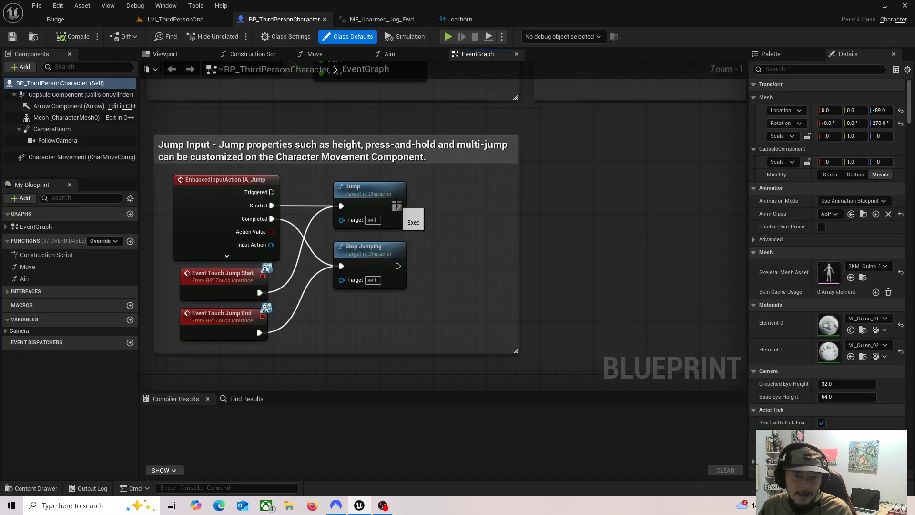
Step: Try a Play Sound 2D node on the Jump node's execution output and delete it
{"action": "left_click_drag", "start_coordinate": [397, 206], "coordinate": [465, 210]}
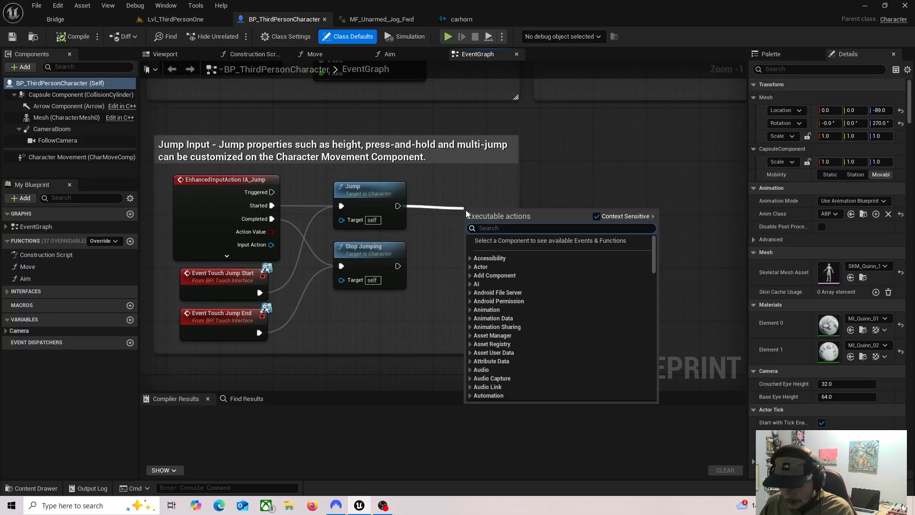
{"action": "left_click_drag", "start_coordinate": [397, 206], "coordinate": [434, 206]}
{"action": "type", "text": "pla"}
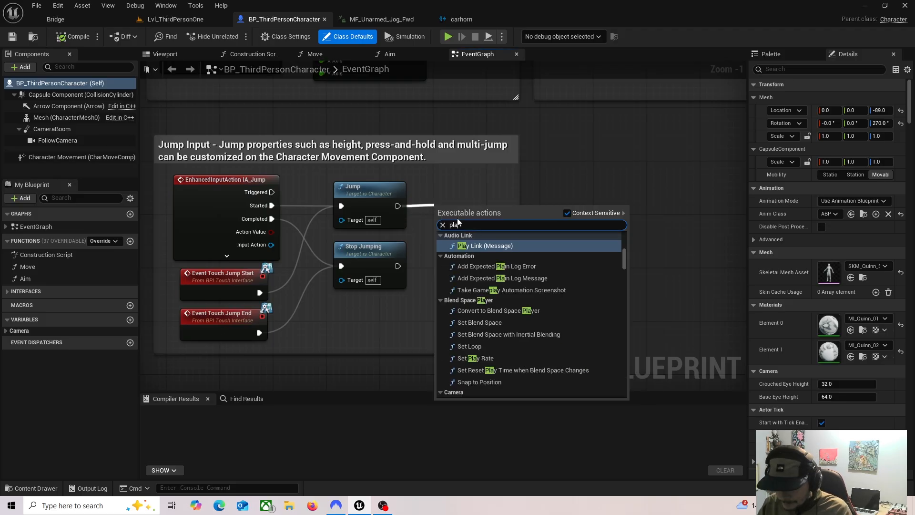
{"action": "type", "text": "u"}
{"action": "key", "text": "BackSpace"}
{"action": "key", "text": "BackSpace"}
{"action": "type", "text": "la"}
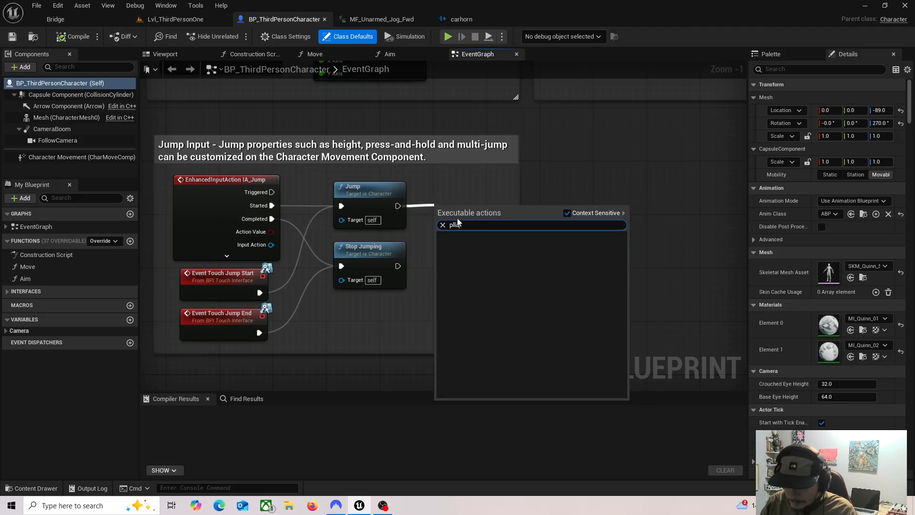
{"action": "type", "text": "y"}
{"action": "key", "text": "BackSpace"}
{"action": "key", "text": "BackSpace"}
{"action": "key", "text": "BackSpace"}
{"action": "type", "text": "ay so"}
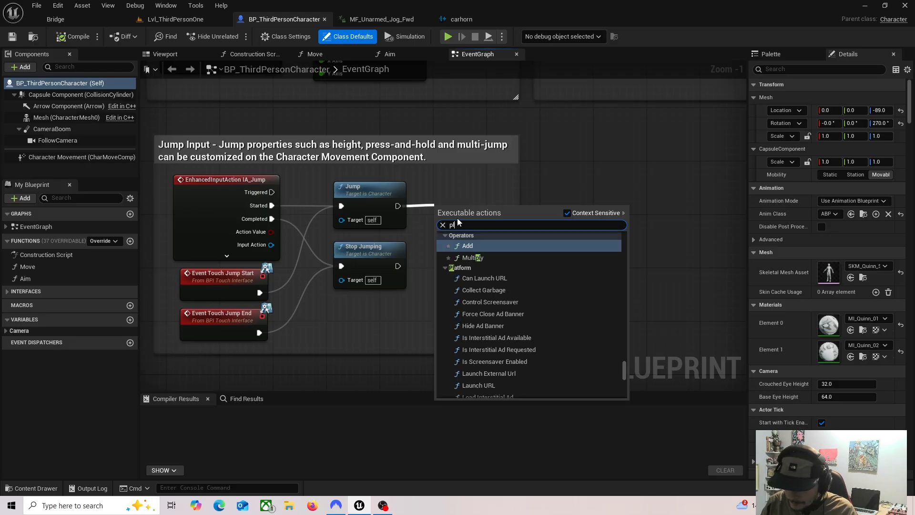
{"action": "type", "text": "u"}
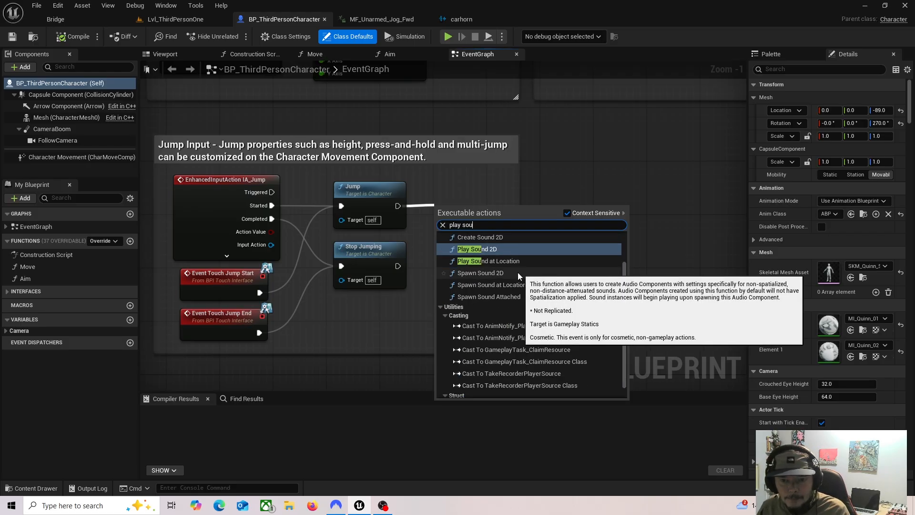
{"action": "scroll", "coordinate": [524, 278], "scroll_direction": "up", "scroll_amount": 2}
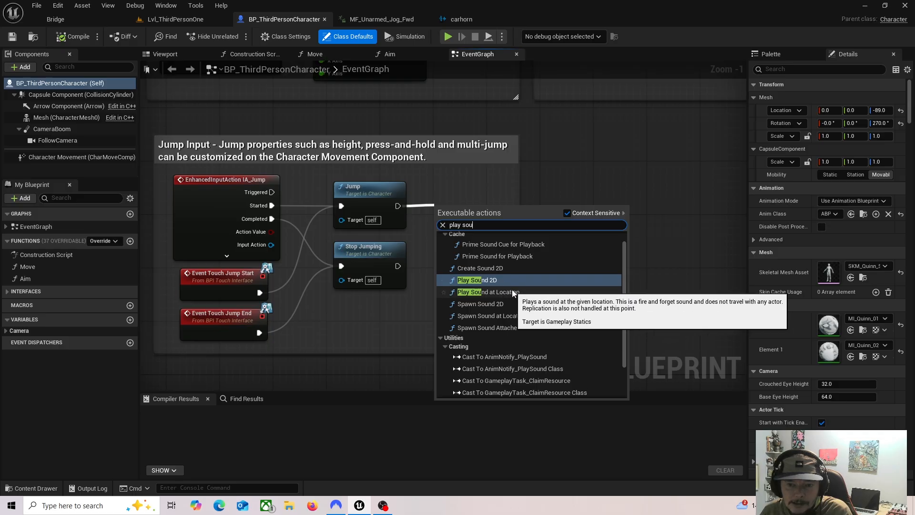
{"action": "left_click", "coordinate": [488, 280]}
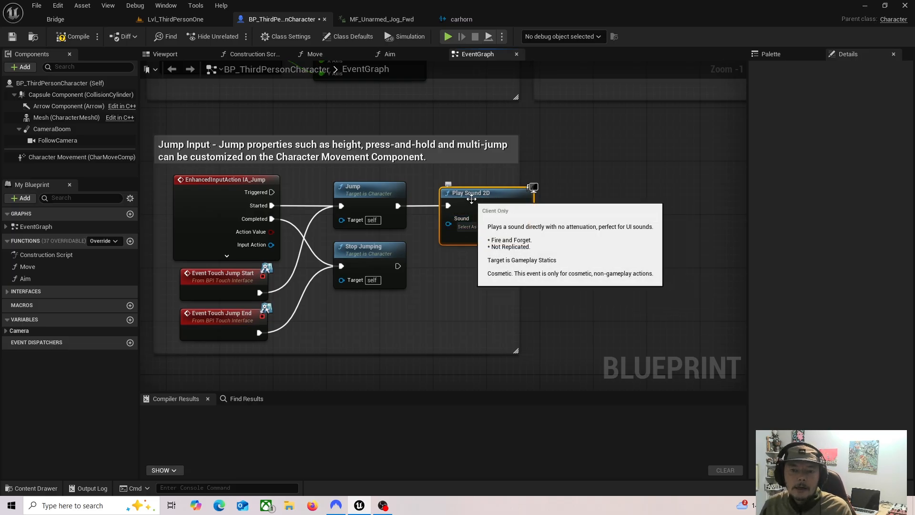
{"action": "key", "text": "Delete"}
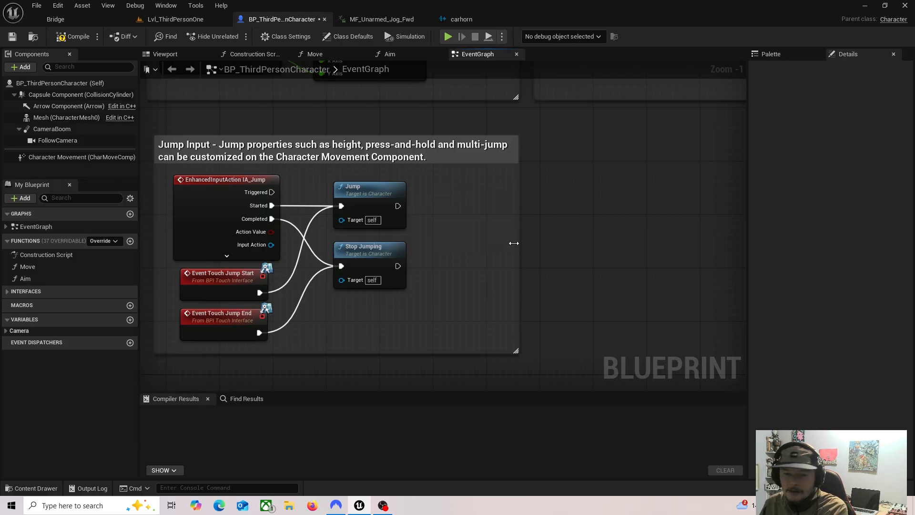
Step: Add a Play Sound at Location node connected to the Jump node's execution output and align it beside Jump
{"action": "left_click_drag", "start_coordinate": [398, 206], "coordinate": [441, 208]}
{"action": "type", "text": "play"}
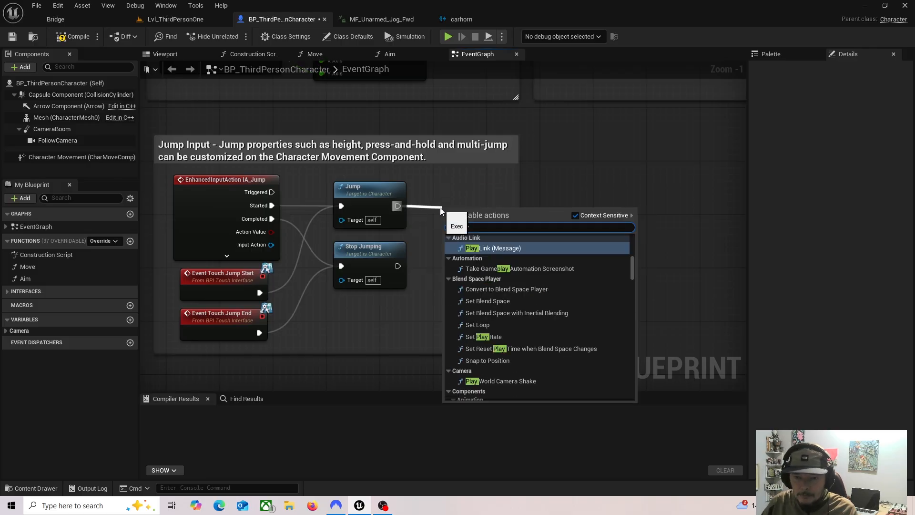
{"action": "type", "text": " s"}
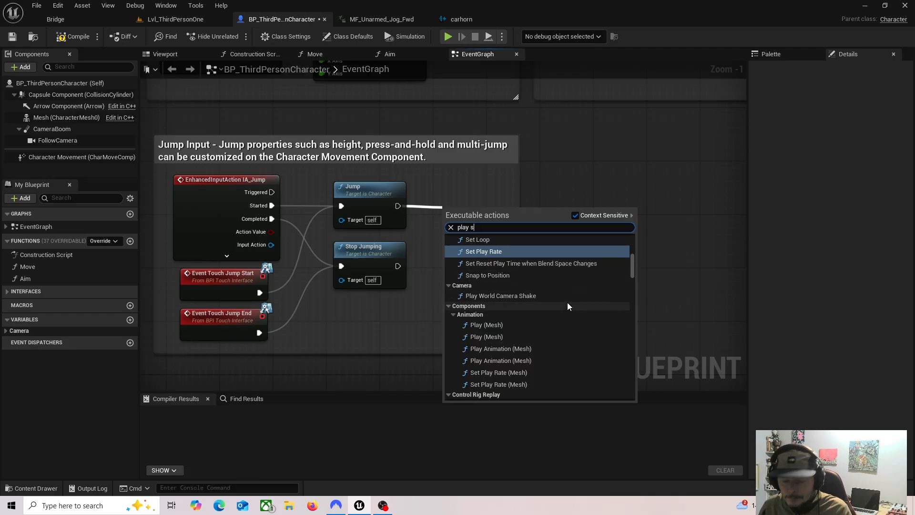
{"action": "type", "text": "ound"}
{"action": "left_click", "coordinate": [517, 267]}
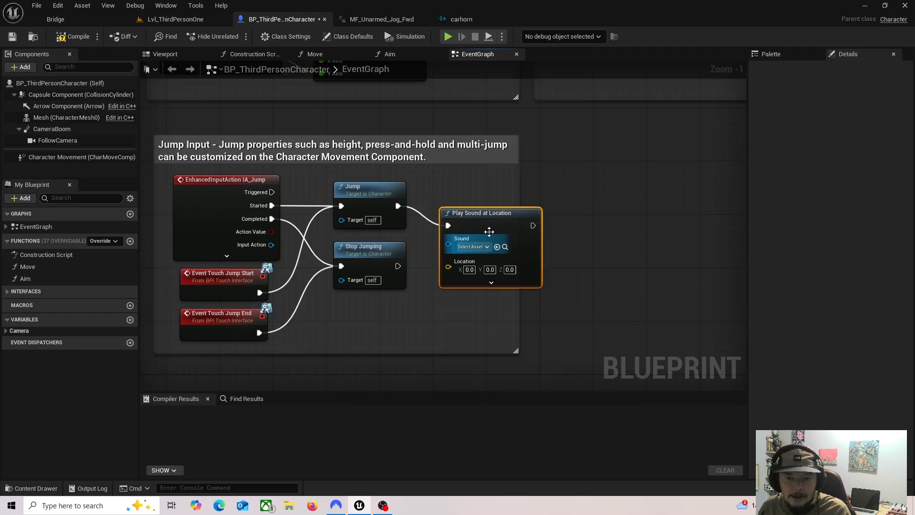
{"action": "left_click_drag", "start_coordinate": [489, 232], "coordinate": [529, 212]}
Step: Assign the carhorn sound cue from the sfx folder to the Play Sound at Location node
{"action": "left_click", "coordinate": [36, 489]}
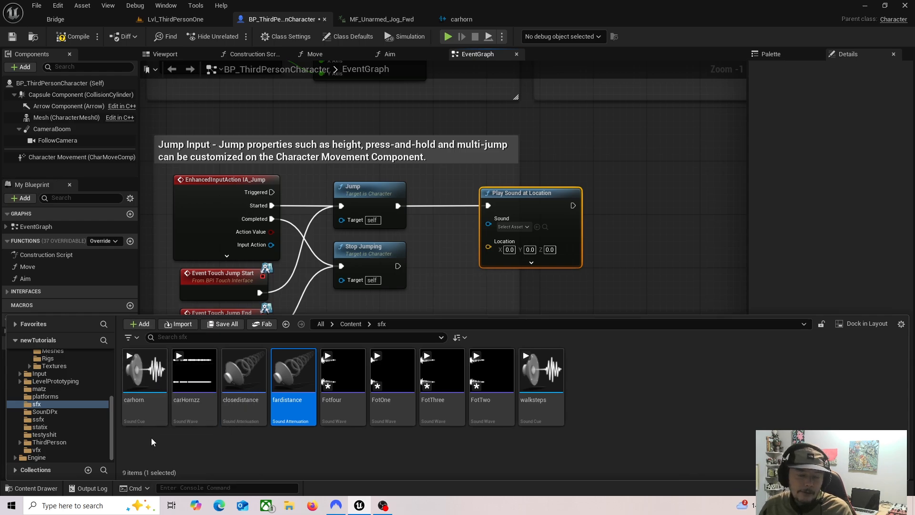
{"action": "left_click", "coordinate": [136, 418]}
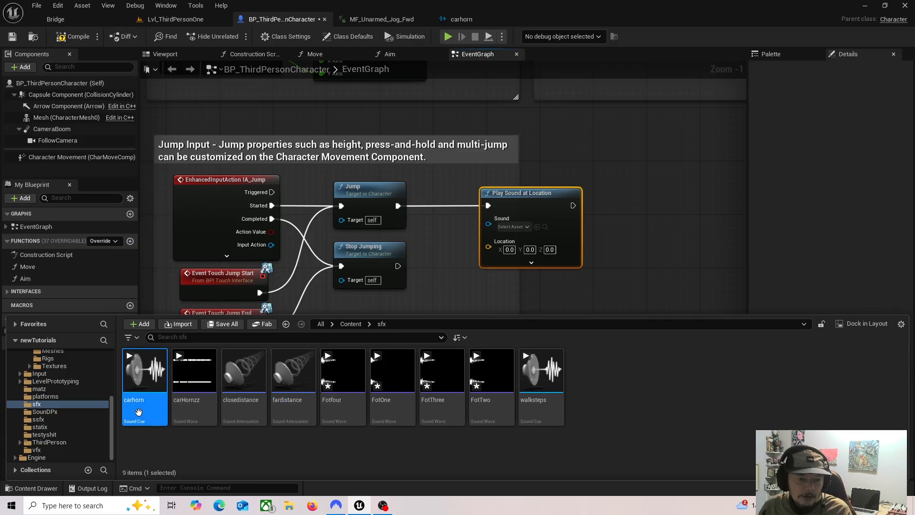
{"action": "left_click", "coordinate": [537, 228]}
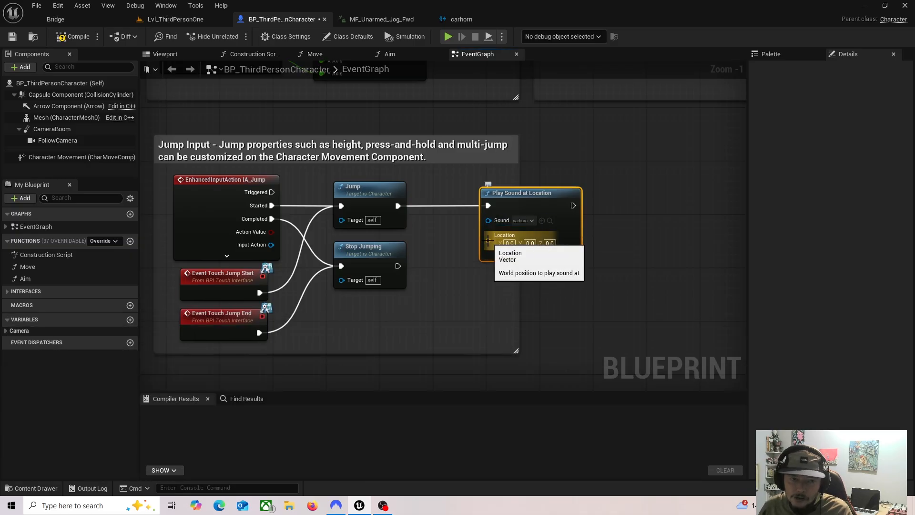
Step: Feed a Get Actor Location node into the sound node's Location input, then compile and save the blueprint
{"action": "left_click_drag", "start_coordinate": [488, 240], "coordinate": [556, 152]}
{"action": "type", "text": "get ac"}
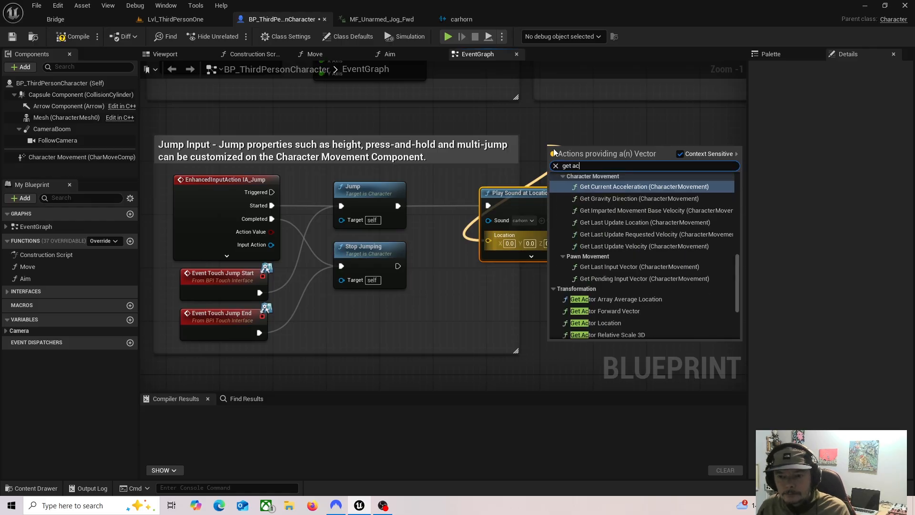
{"action": "left_click", "coordinate": [615, 324]}
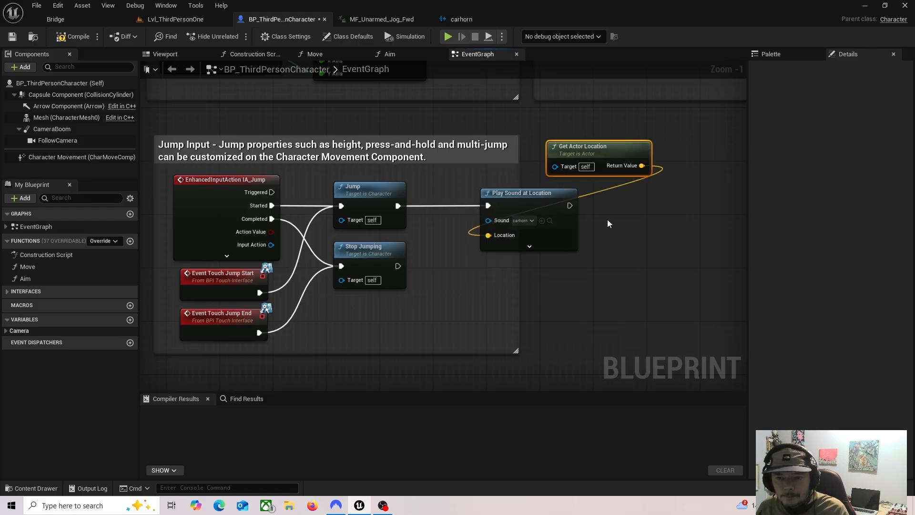
{"action": "left_click_drag", "start_coordinate": [587, 151], "coordinate": [518, 161]}
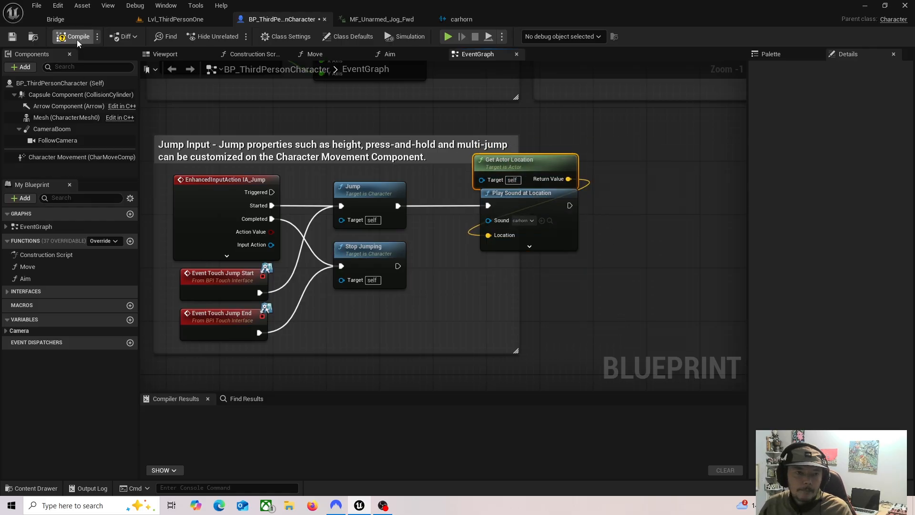
{"action": "left_click", "coordinate": [14, 37]}
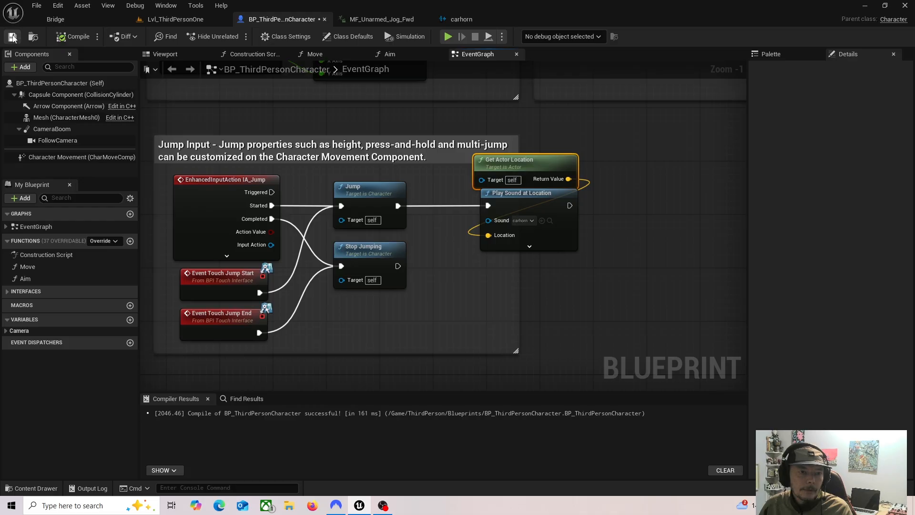
Step: Playtest Lvl_ThirdPersonOne by running and jumping to check the car horn sound, and stop the session
{"action": "left_click", "coordinate": [181, 19]}
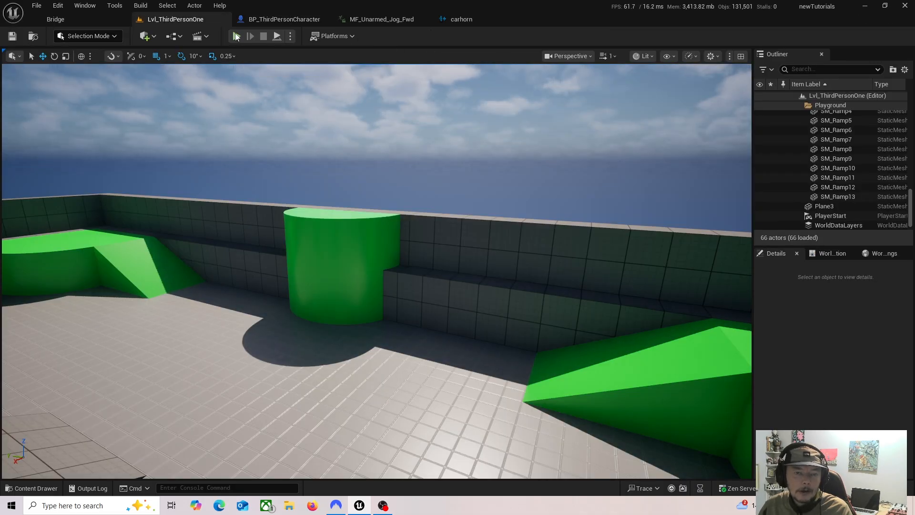
{"action": "left_click", "coordinate": [236, 36]}
{"action": "left_click", "coordinate": [370, 279]}
{"action": "key", "text": "w"}
{"action": "key", "text": "space"}
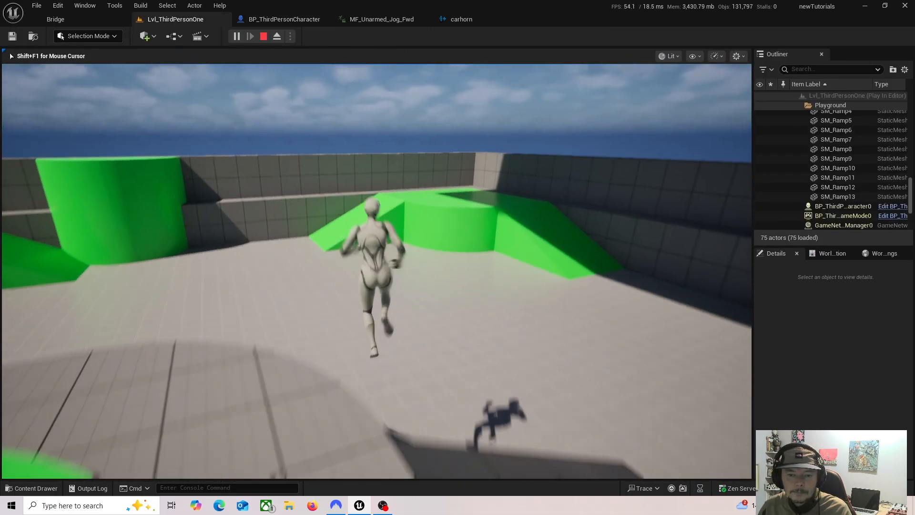
{"action": "key", "text": "w"}
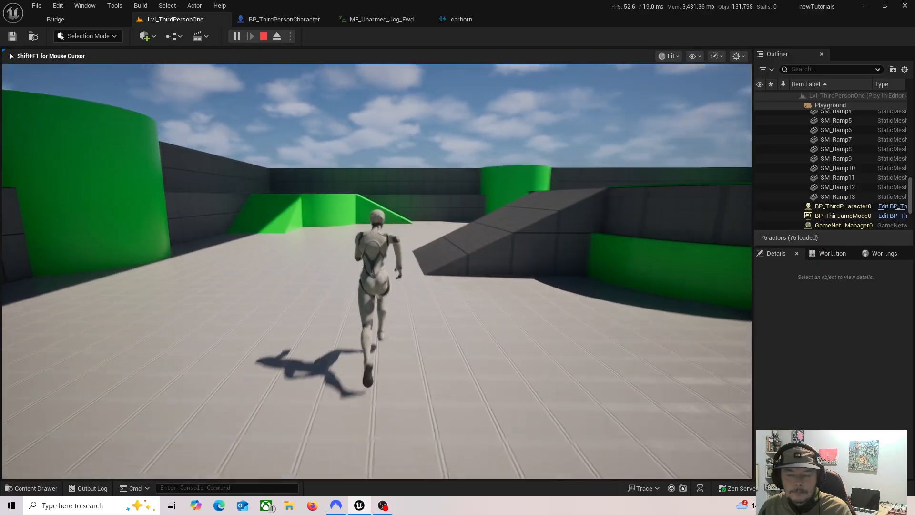
{"action": "key", "text": "w"}
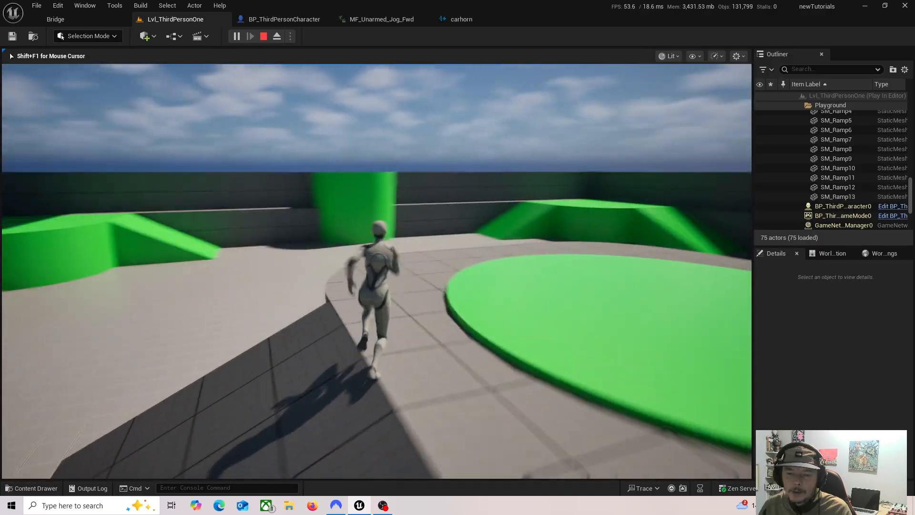
{"action": "key", "text": "w"}
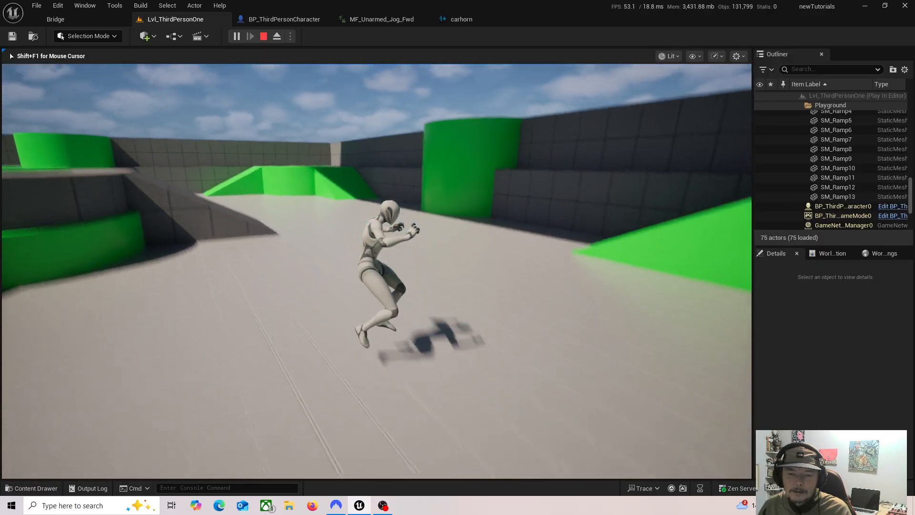
{"action": "key", "text": "Escape"}
Step: Turn off Looping on the carHornzz Wave Player in the carhorn cue and close the cue
{"action": "left_click", "coordinate": [284, 19]}
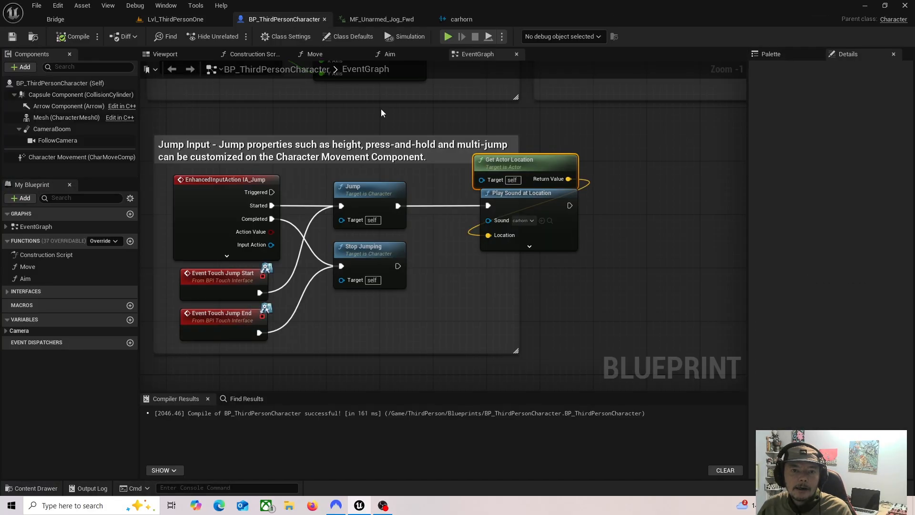
{"action": "left_click", "coordinate": [462, 19]}
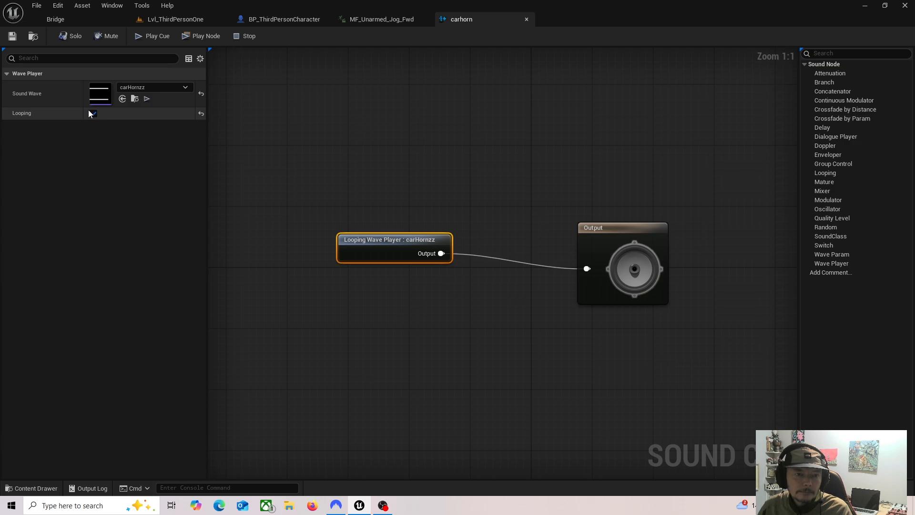
{"action": "left_click", "coordinate": [92, 114]}
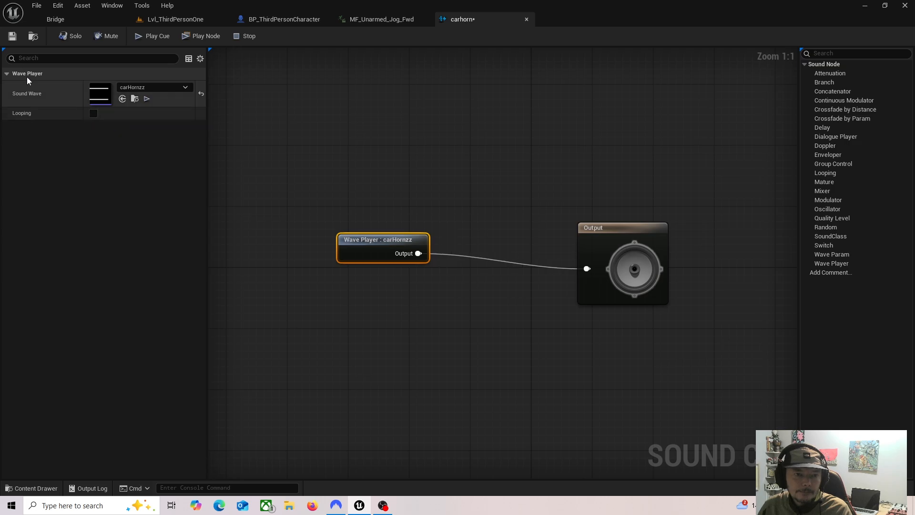
{"action": "left_click", "coordinate": [527, 19]}
Step: Playtest Lvl_ThirdPersonOne by running and jumping around the level to check the non-looping car horn sound, and stop the session
{"action": "left_click", "coordinate": [176, 19]}
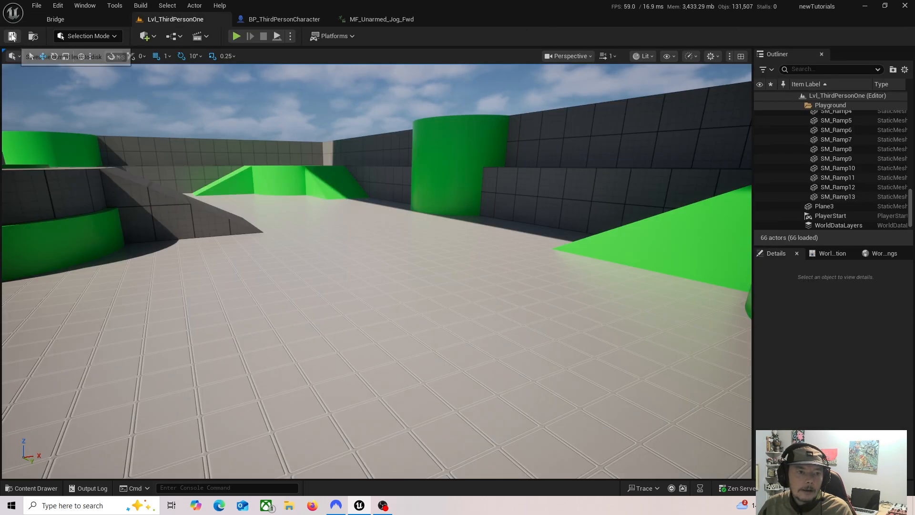
{"action": "left_click", "coordinate": [236, 36]}
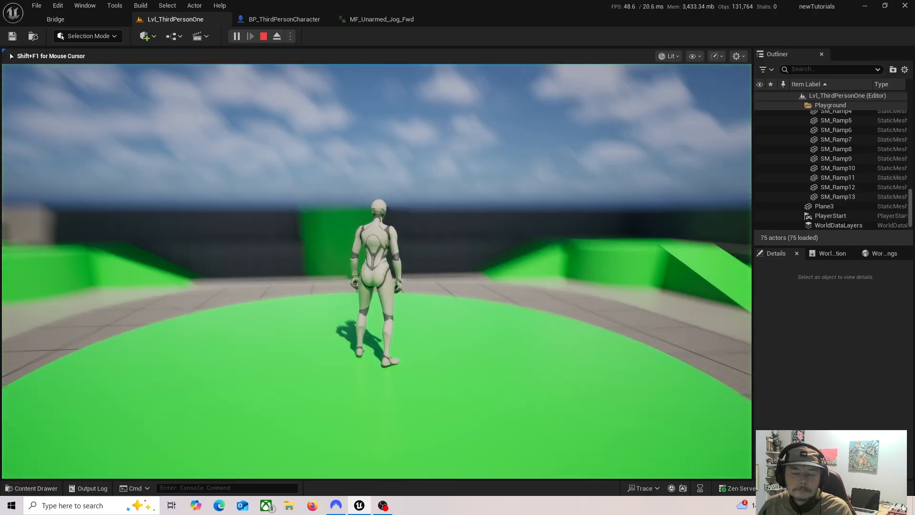
{"action": "key", "text": "w"}
{"action": "key", "text": "space"}
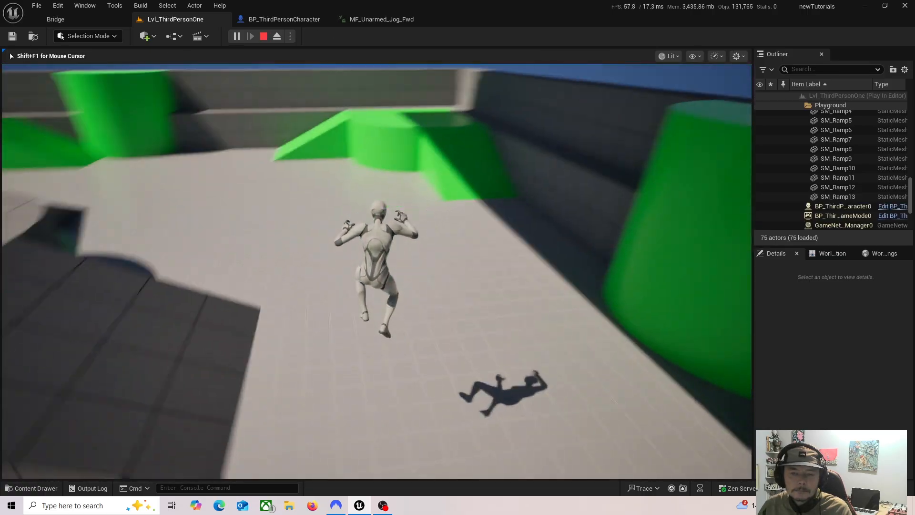
{"action": "key", "text": "w"}
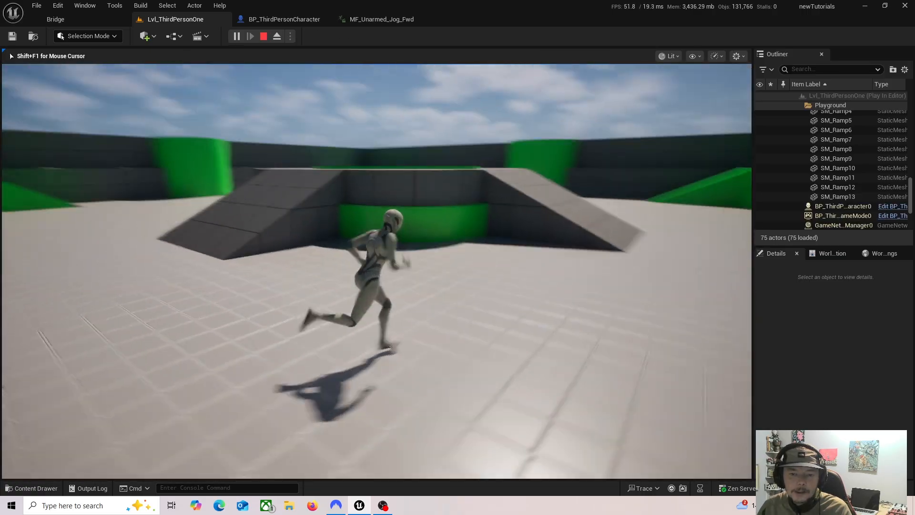
{"action": "key", "text": "w"}
{"action": "key", "text": "space"}
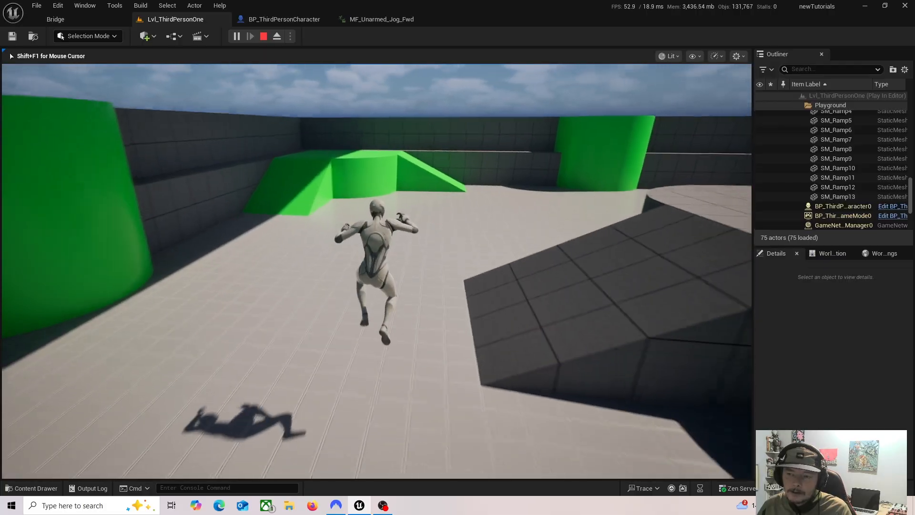
{"action": "key", "text": "w"}
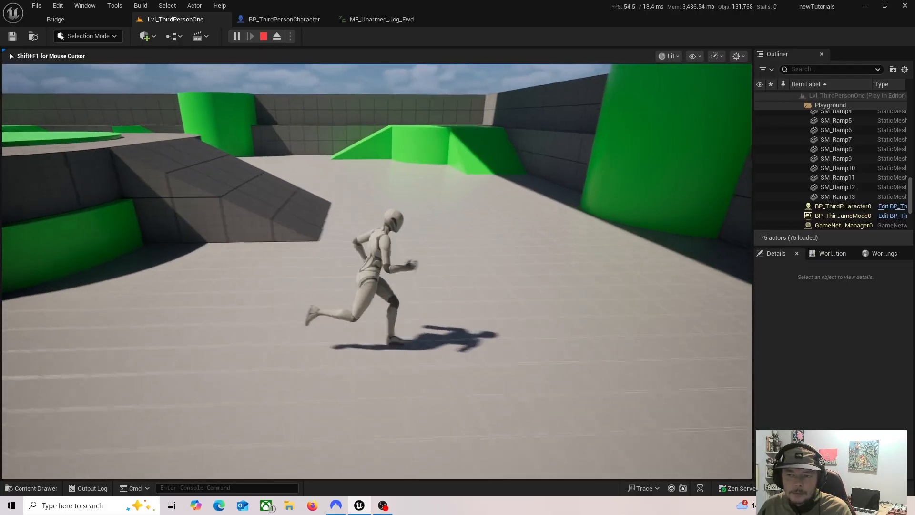
{"action": "key", "text": "d"}
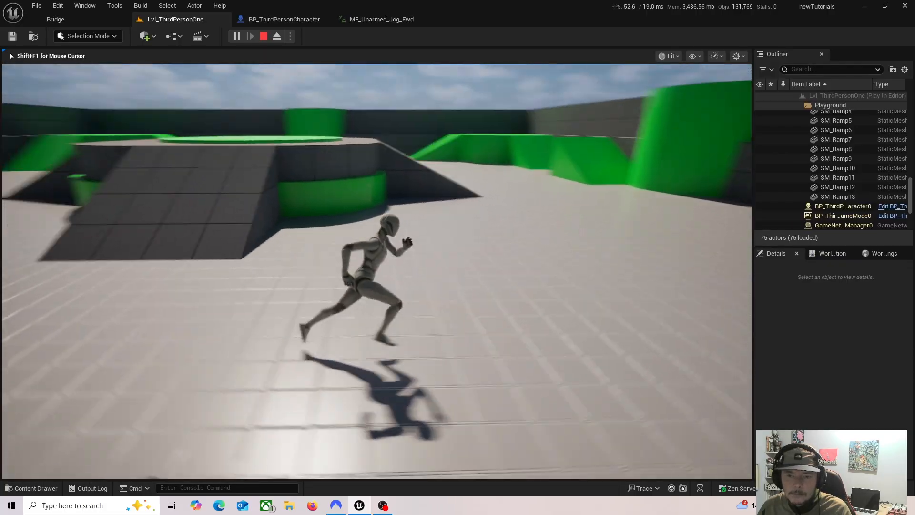
{"action": "key", "text": "w"}
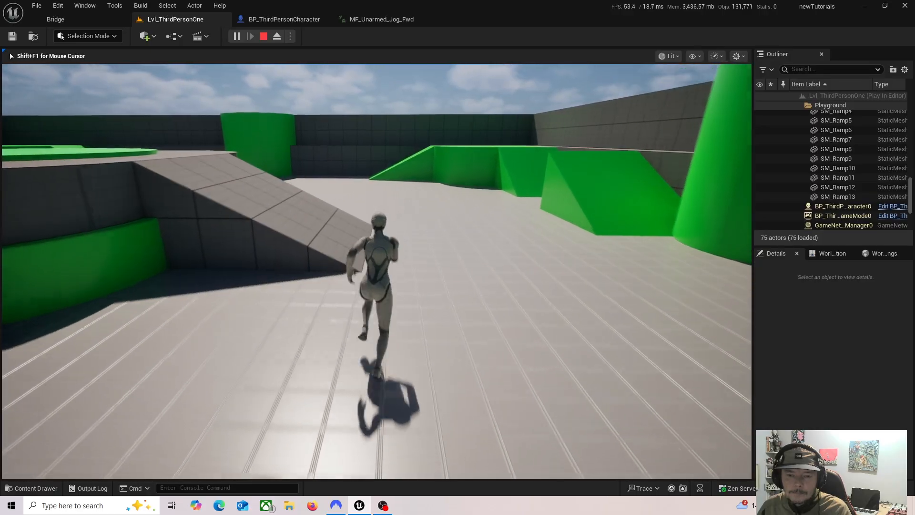
{"action": "key", "text": "space"}
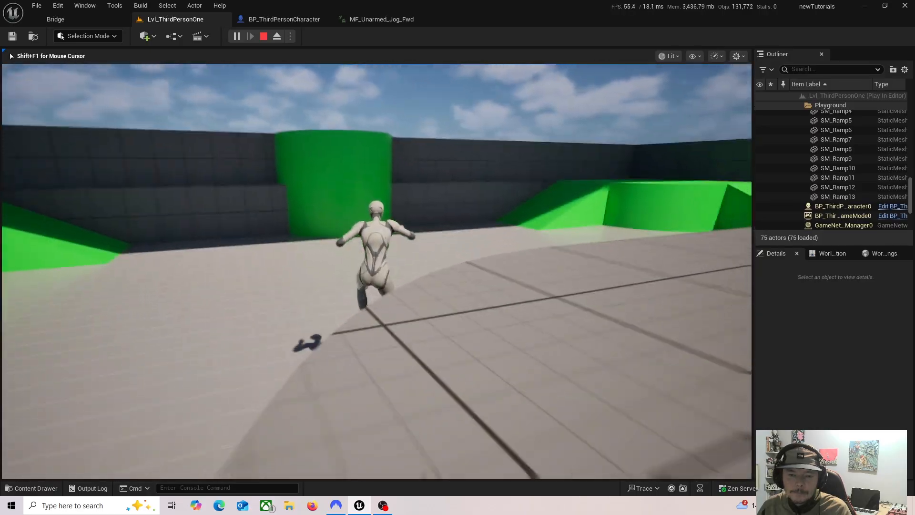
{"action": "key", "text": "Escape"}
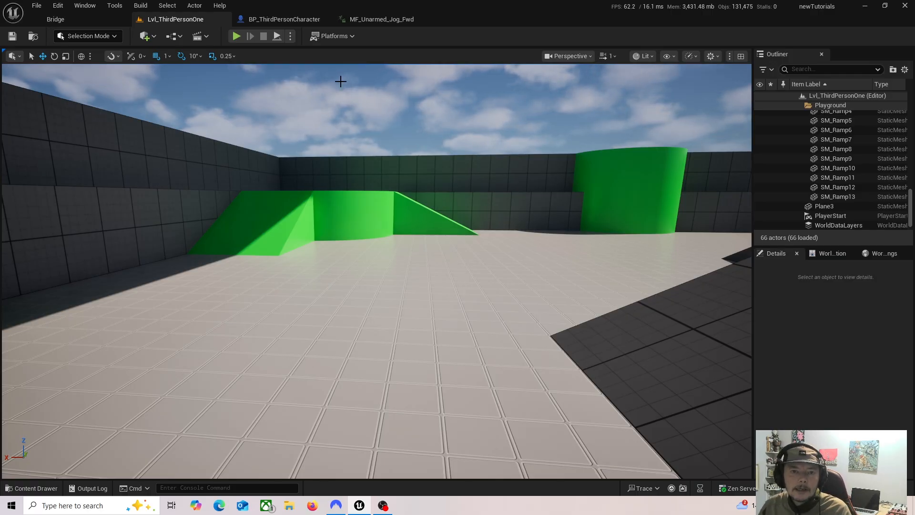
Step: In the BP_ThirdPersonCharacter event graph, add a Play Sound 2D node and place it beneath Play Sound at Location
{"action": "left_click", "coordinate": [258, 20]}
{"action": "left_click", "coordinate": [521, 196]}
{"action": "right_click_drag", "start_coordinate": [593, 282], "coordinate": [544, 270]}
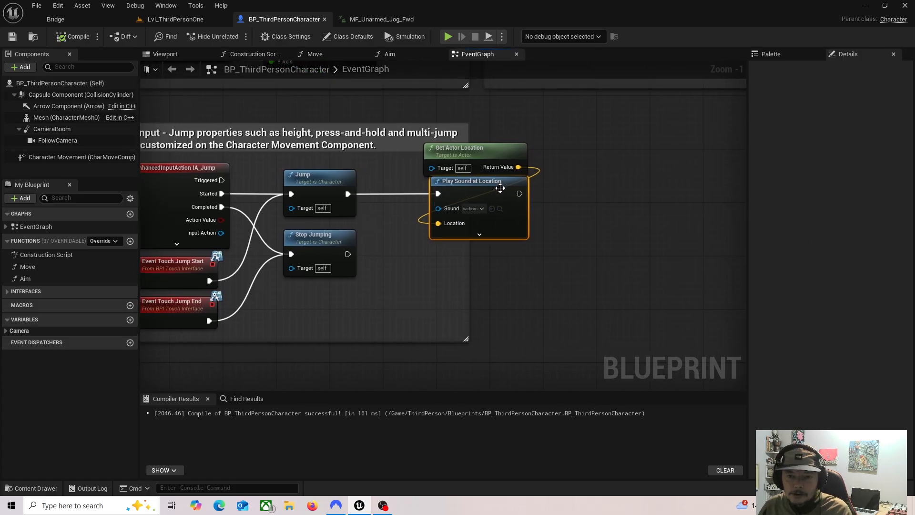
{"action": "right_click", "coordinate": [512, 282]}
{"action": "type", "text": "play "}
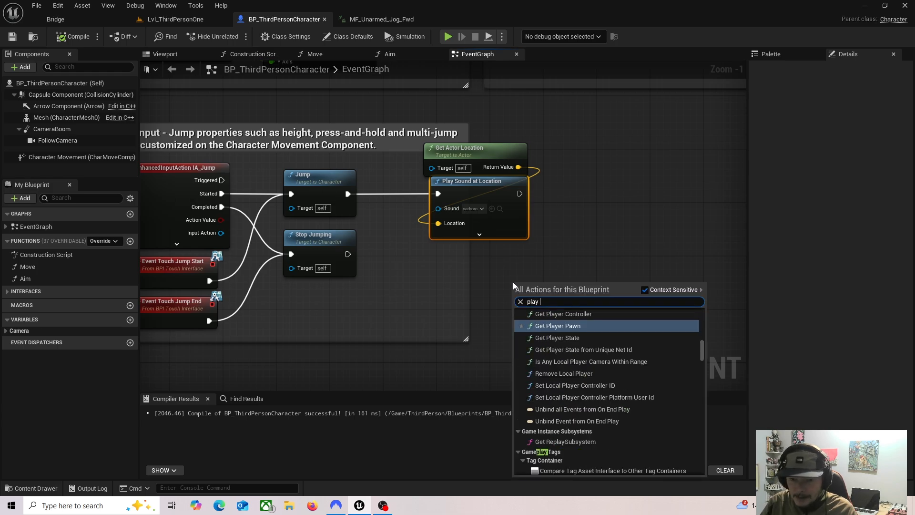
{"action": "type", "text": "soun"}
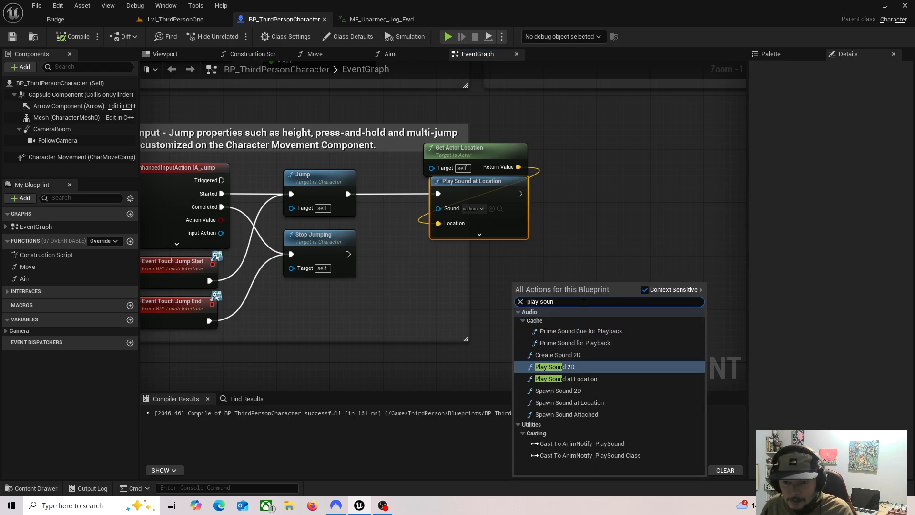
{"action": "left_click", "coordinate": [579, 368]}
{"action": "left_click_drag", "start_coordinate": [553, 283], "coordinate": [473, 251]}
Step: Add a Create Sound 2D node and place it beneath the Play Sound 2D node
{"action": "right_click", "coordinate": [491, 327]}
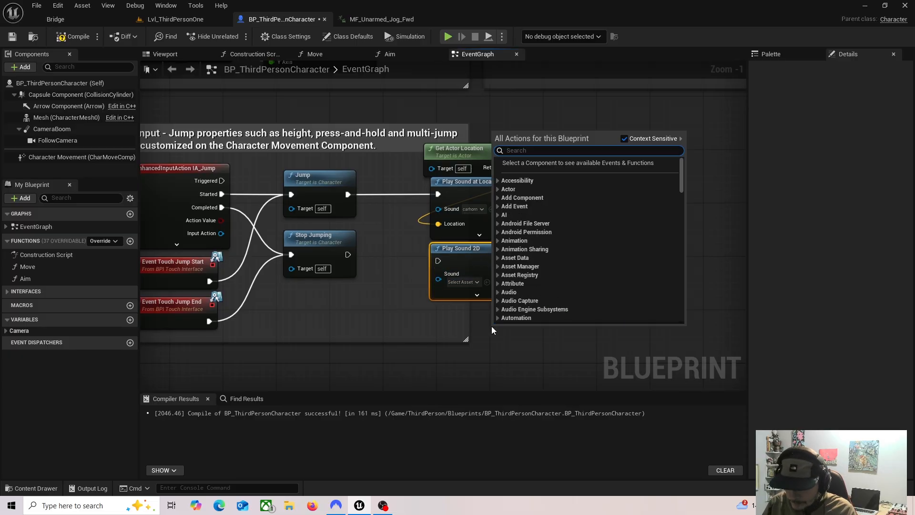
{"action": "type", "text": "create "}
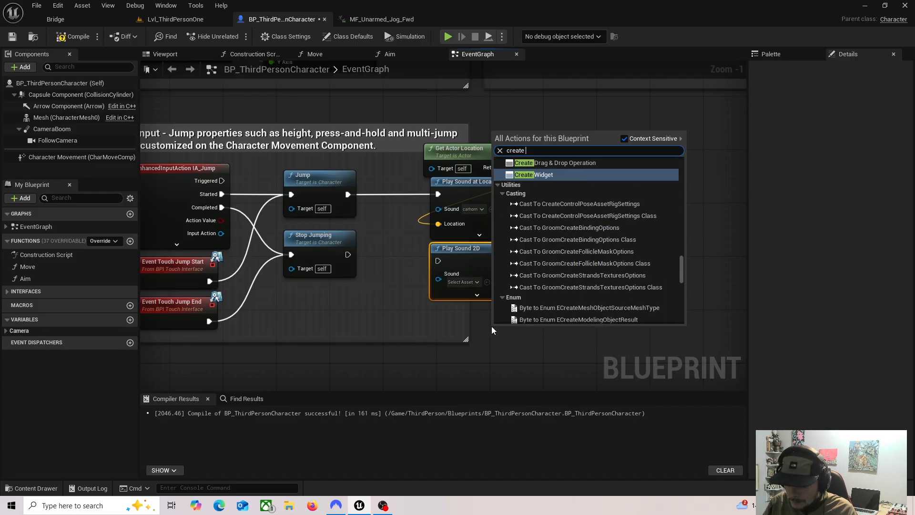
{"action": "type", "text": "son"}
{"action": "key", "text": "BackSpace"}
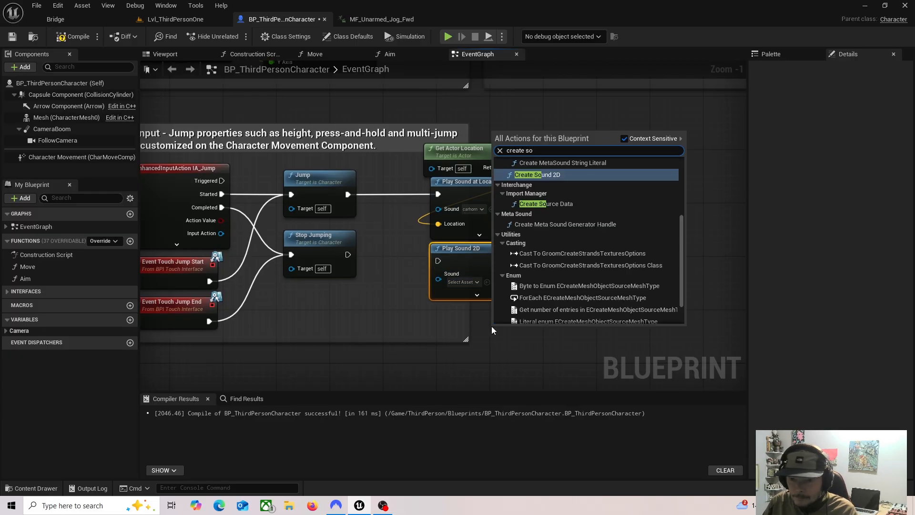
{"action": "left_click", "coordinate": [537, 175]}
{"action": "left_click_drag", "start_coordinate": [543, 331], "coordinate": [491, 316]}
{"action": "right_click_drag", "start_coordinate": [585, 286], "coordinate": [566, 241]}
{"action": "right_click_drag", "start_coordinate": [530, 178], "coordinate": [512, 202]}
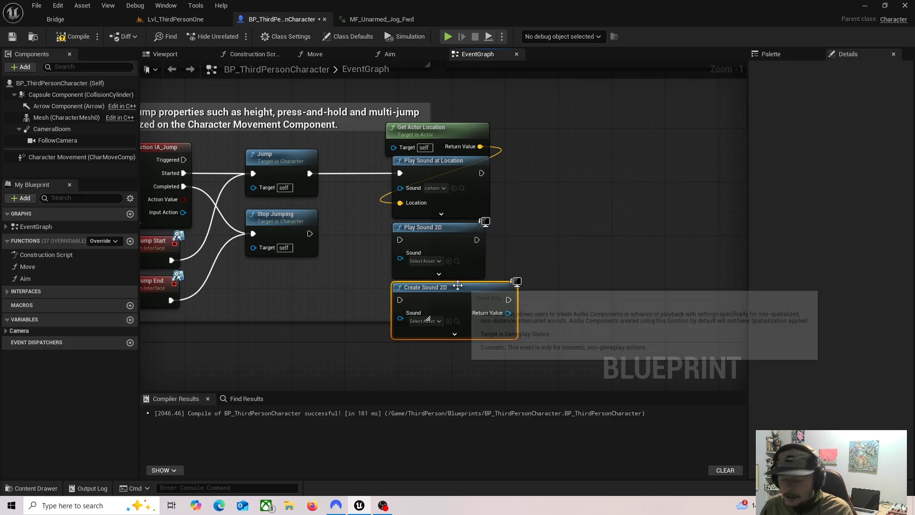
Step: Delete the unconnected Create Sound 2D and Play Sound 2D nodes from the event graph
{"action": "key", "text": "Delete"}
{"action": "left_click", "coordinate": [471, 199]}
{"action": "left_click", "coordinate": [448, 236]}
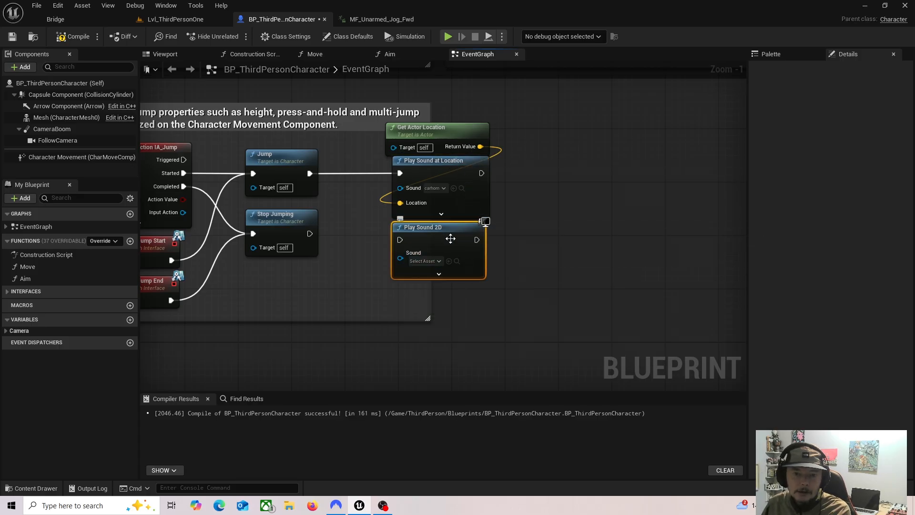
{"action": "key", "text": "Delete"}
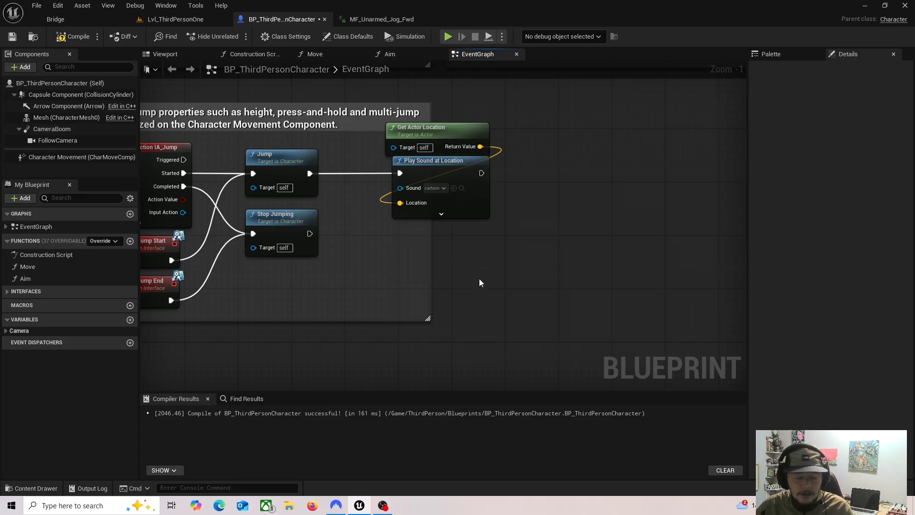
Step: Compile and save the BP_ThirdPersonCharacter blueprint, and return to the Lvl_ThirdPersonOne level
{"action": "left_click", "coordinate": [74, 36]}
{"action": "left_click", "coordinate": [12, 36]}
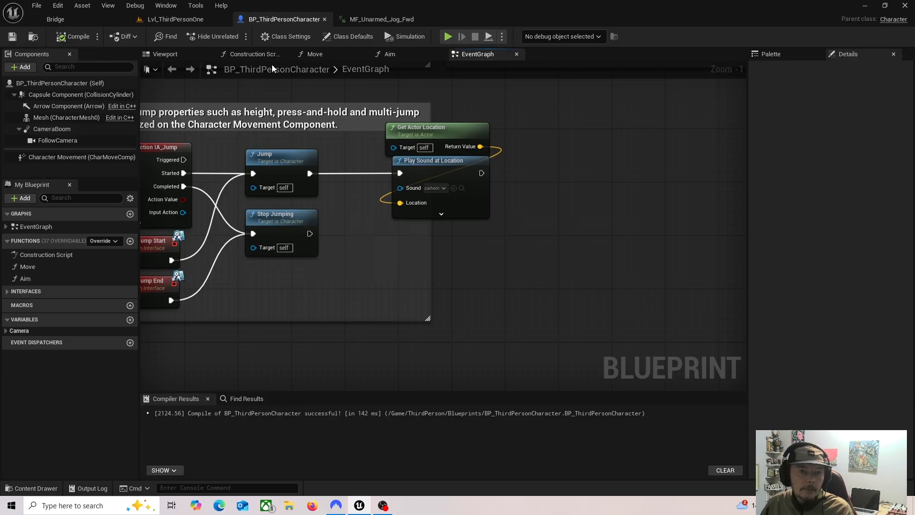
{"action": "left_click", "coordinate": [429, 166]}
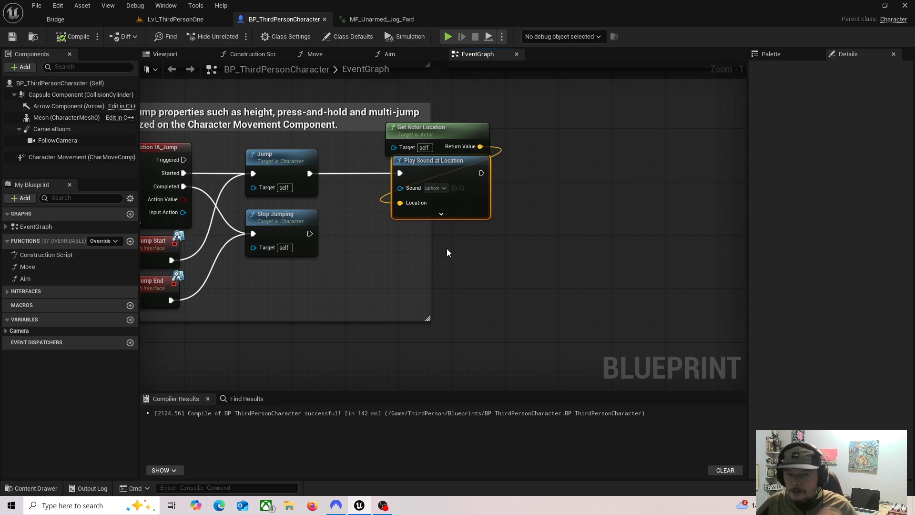
{"action": "left_click", "coordinate": [172, 20]}
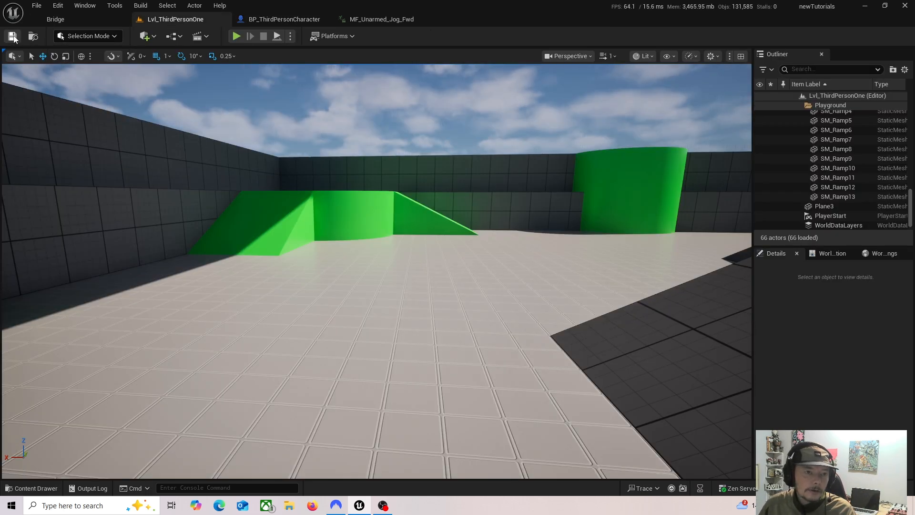
Step: In the MF_Unarmed_Jog_Fwd animation, select the fourth walksteps notify and scrub the timeline to review the timing of the footstep notifies
{"action": "left_click", "coordinate": [387, 20]}
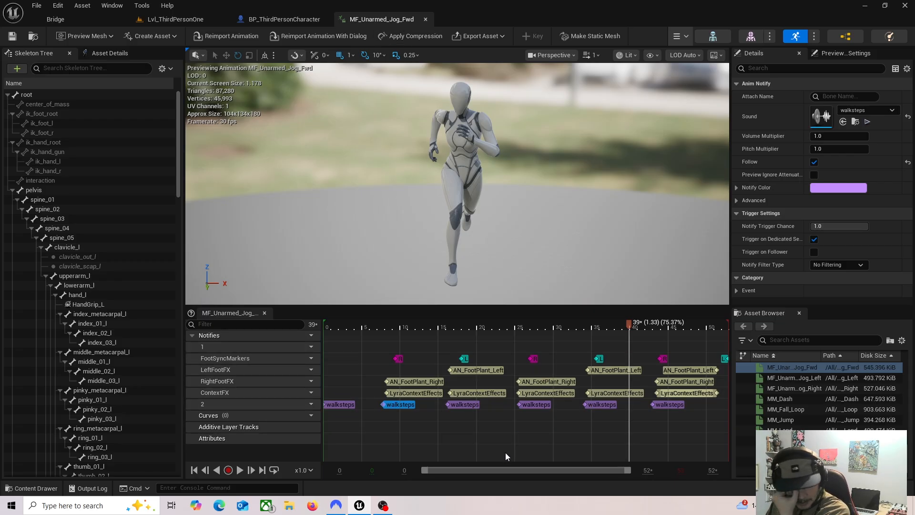
{"action": "left_click", "coordinate": [538, 404]}
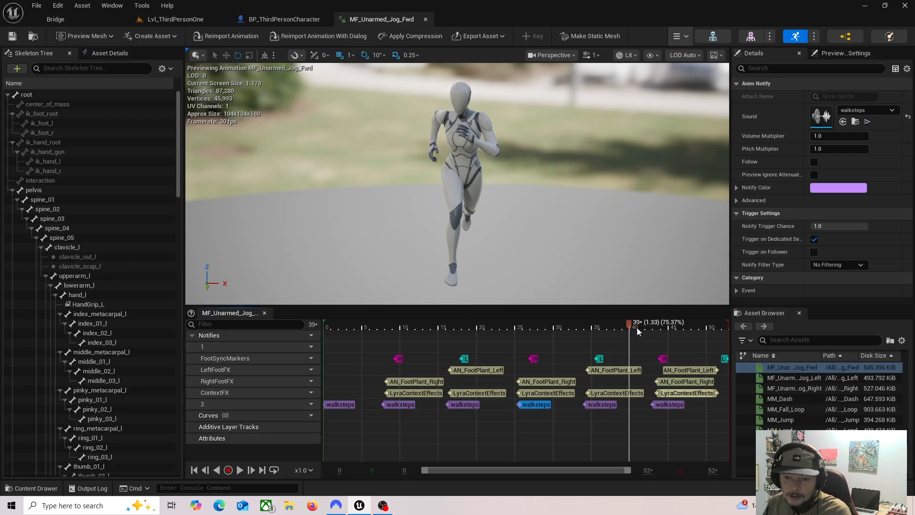
{"action": "left_click_drag", "start_coordinate": [622, 324], "coordinate": [547, 388]}
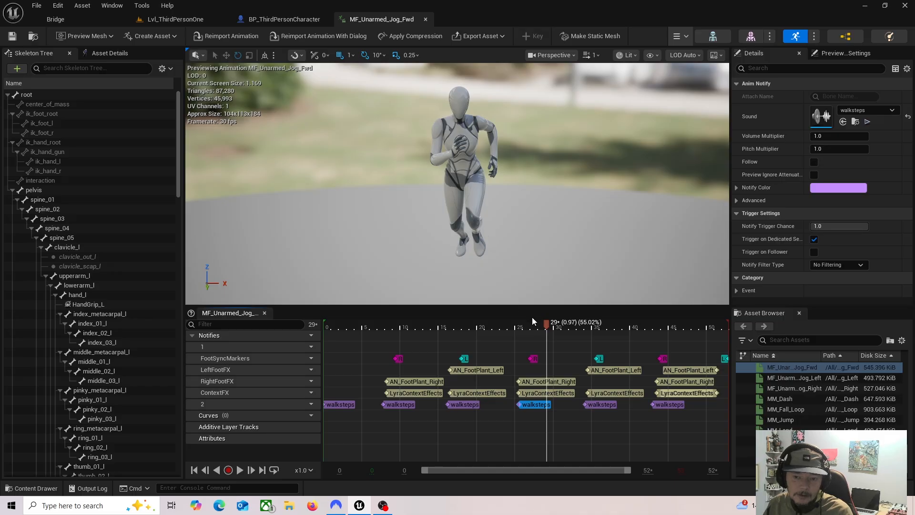
{"action": "left_click_drag", "start_coordinate": [546, 329], "coordinate": [585, 345]}
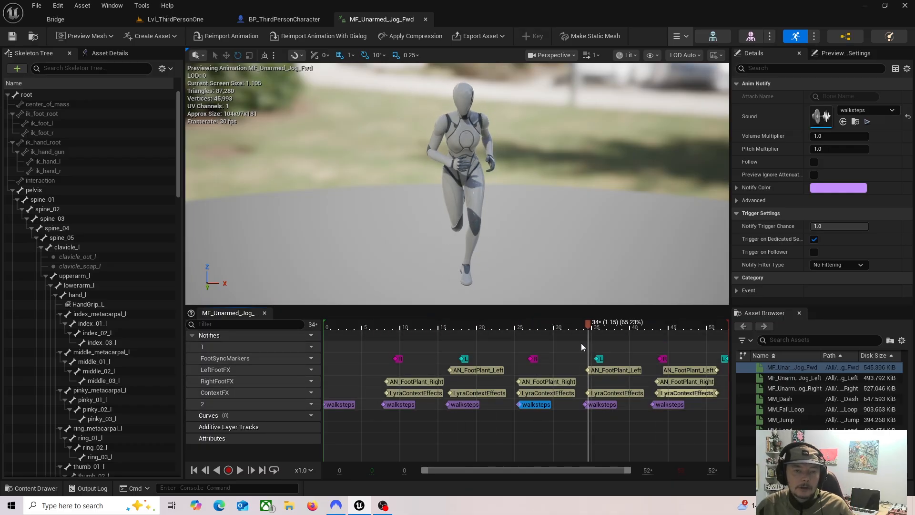
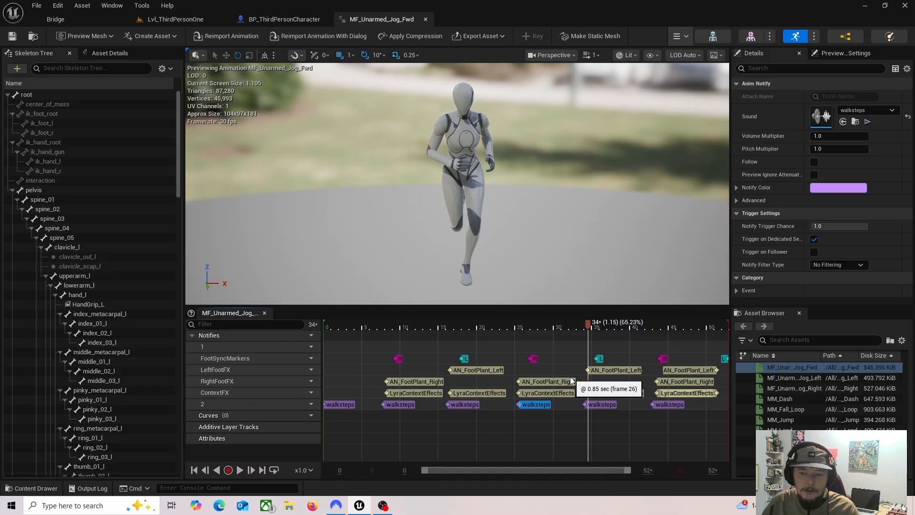
Step: Return to the Lvl_ThirdPersonOne level and save it
{"action": "left_click", "coordinate": [170, 19]}
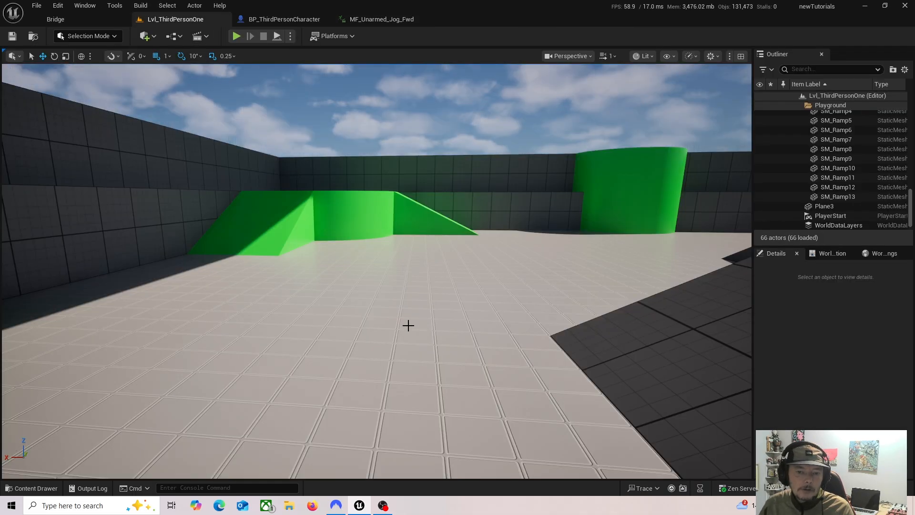
{"action": "right_click_drag", "start_coordinate": [377, 271], "coordinate": [147, 286]}
{"action": "mouse_move", "coordinate": [417, 352]}
{"action": "right_mouse_down"}
{"action": "mouse_move", "coordinate": [424, 356]}
{"action": "mouse_move", "coordinate": [417, 352]}
{"action": "right_mouse_up"}
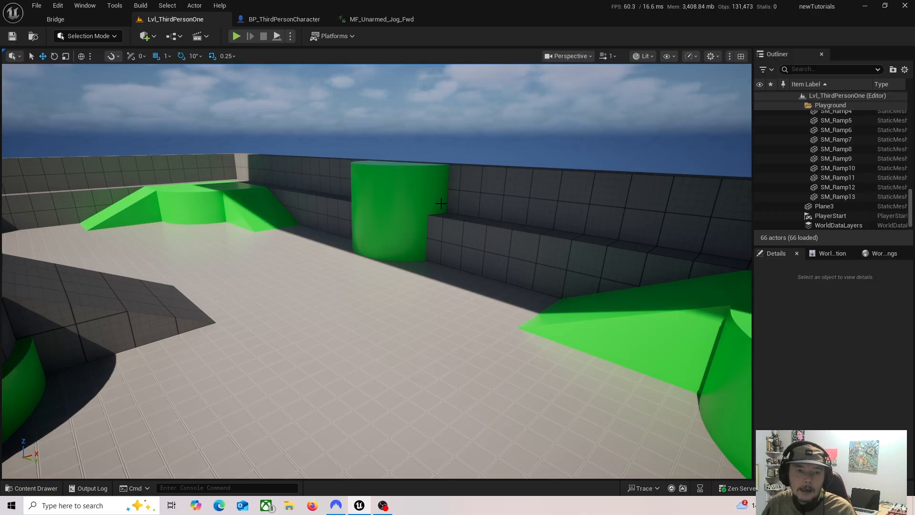
{"action": "left_click", "coordinate": [11, 37]}
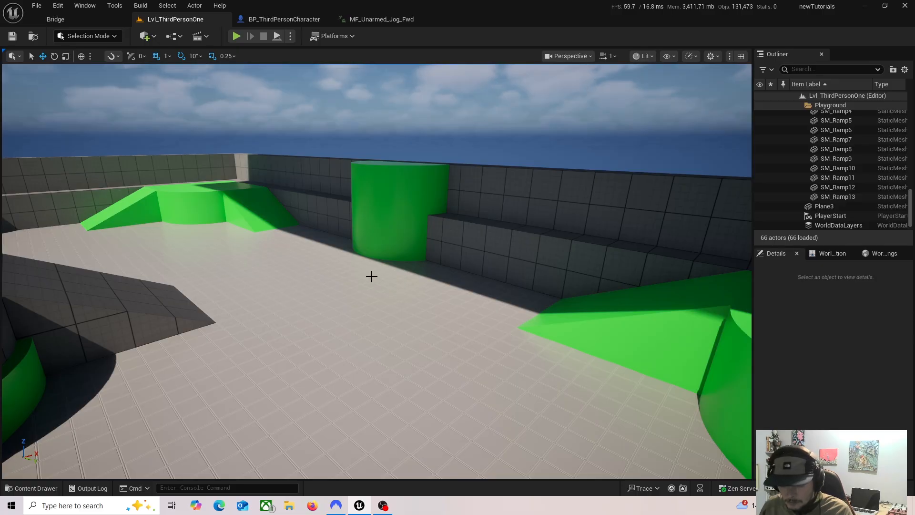
{"action": "right_click_drag", "start_coordinate": [372, 277], "coordinate": [399, 298]}
{"action": "key", "text": "w"}
{"action": "key", "text": "a"}
{"action": "key", "text": "s"}
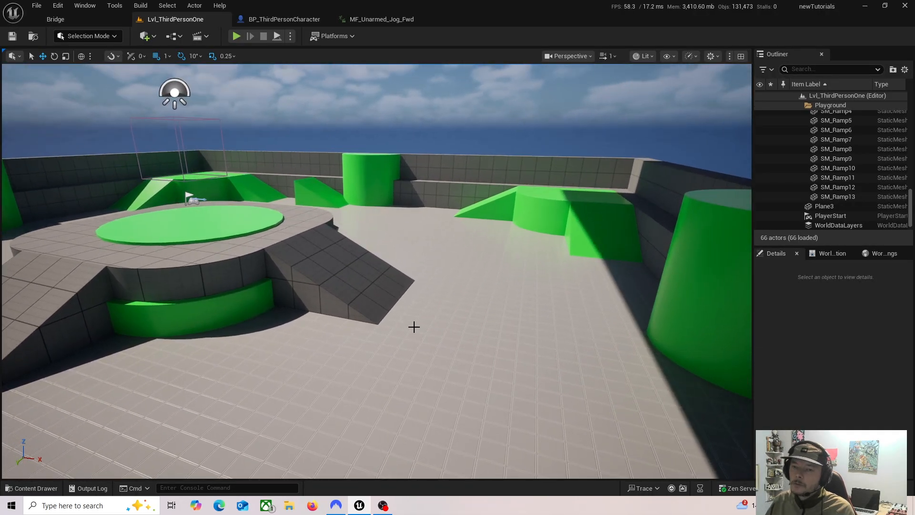